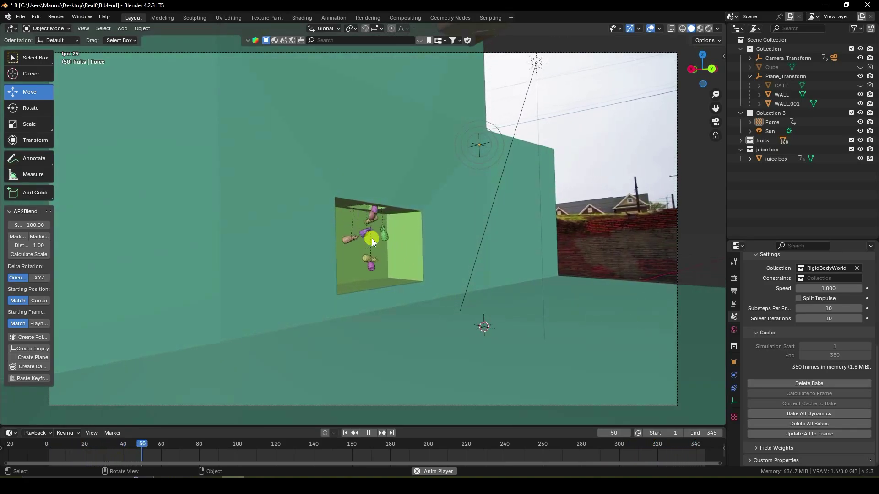
Stop playback, start a new General file without saving changes, and delete the default camera, cube and light
scroll(378, 243, "up", 3)
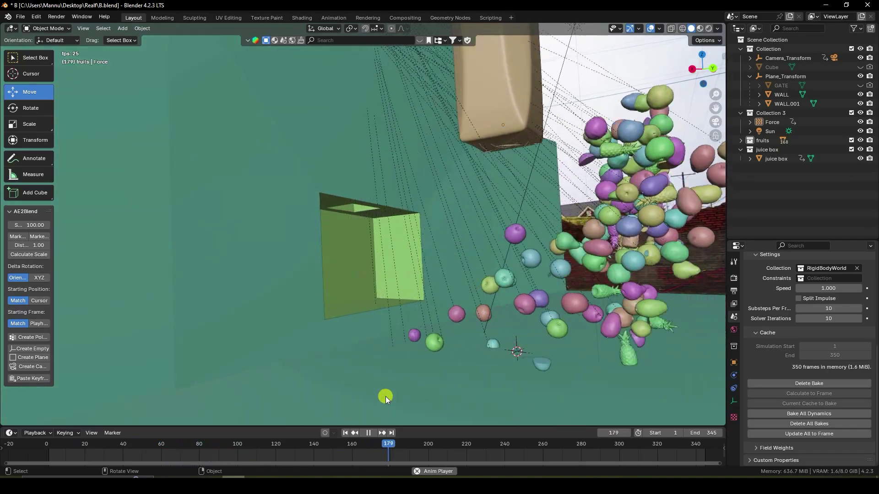
left_click(369, 433)
left_click(20, 17)
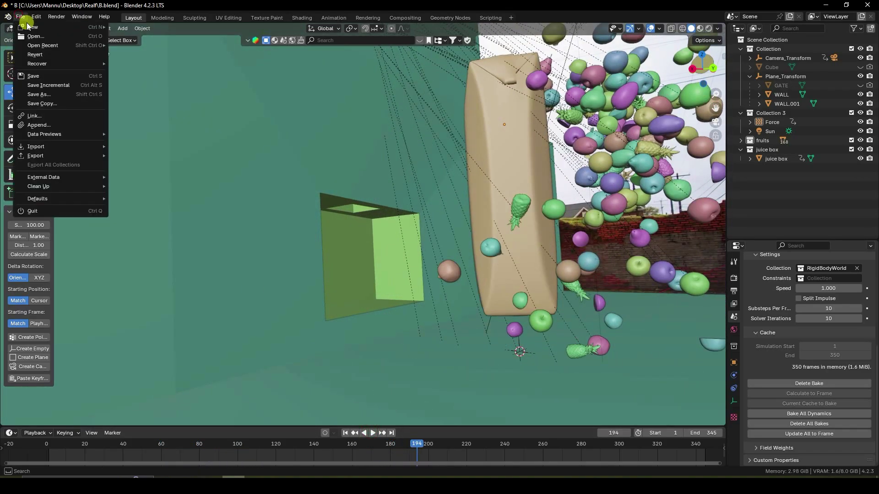
mouse_move(28, 26)
left_click(132, 23)
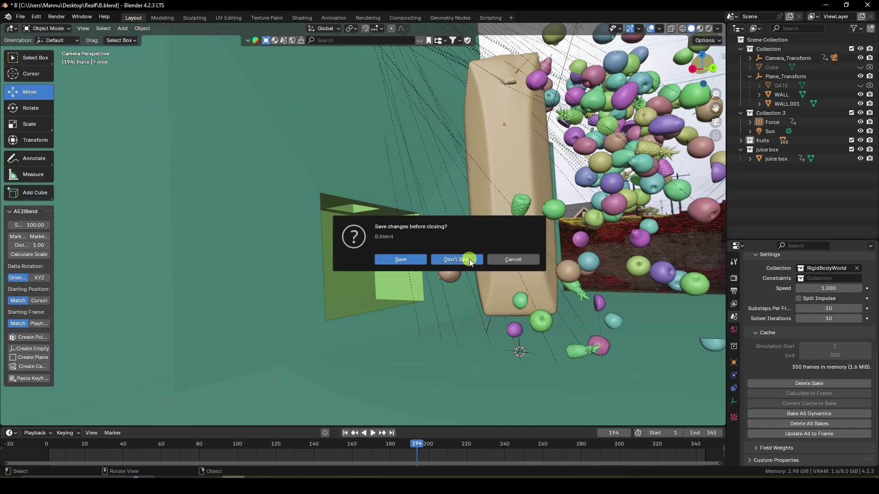
left_click(468, 259)
left_click_drag(110, 143, 528, 314)
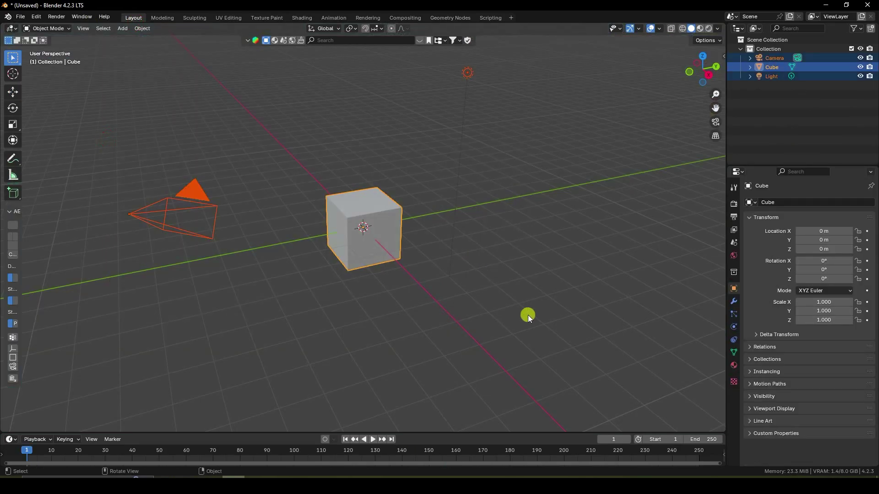
key("Delete")
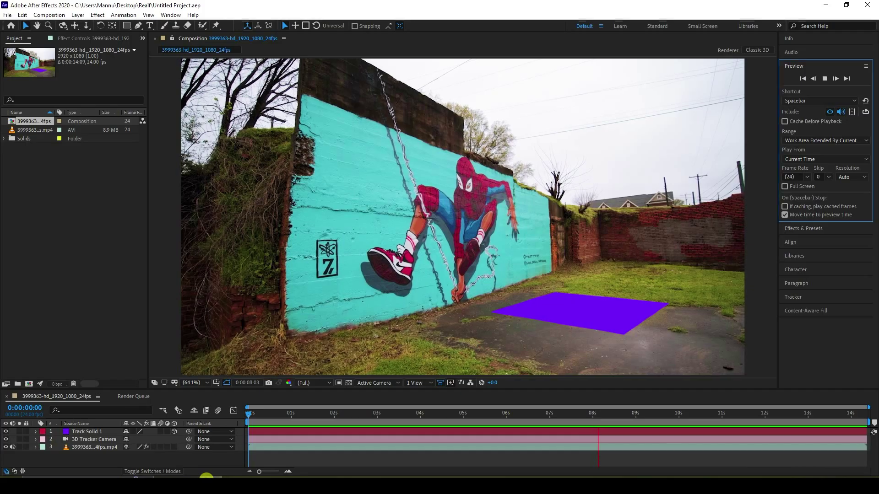
Preview the tracked mural footage with the ground solid in After Effects and return to the first frame
left_click(814, 80)
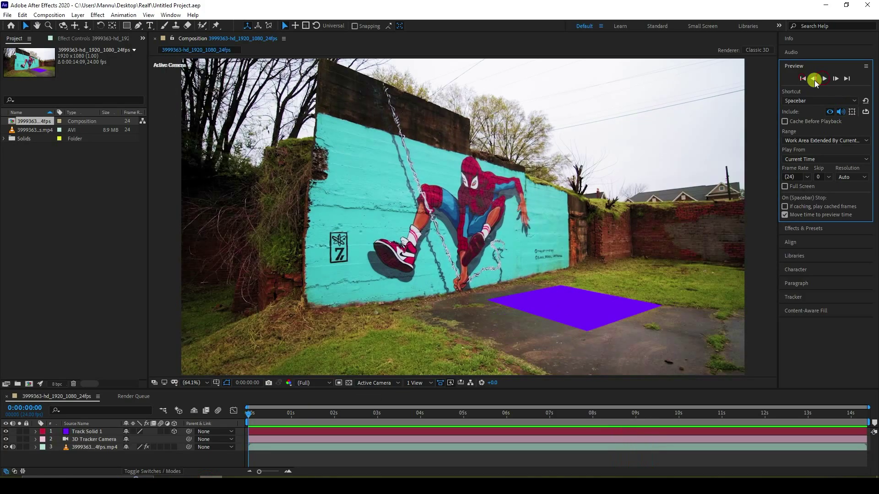
left_click(824, 80)
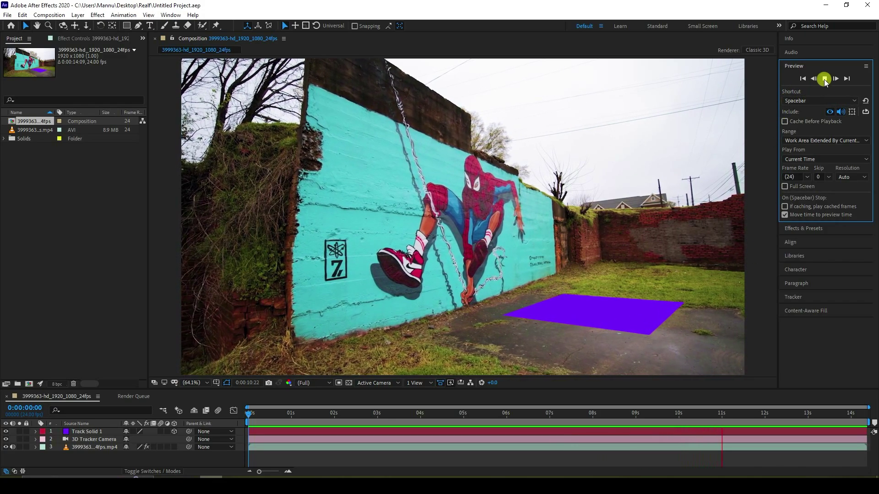
left_click(824, 79)
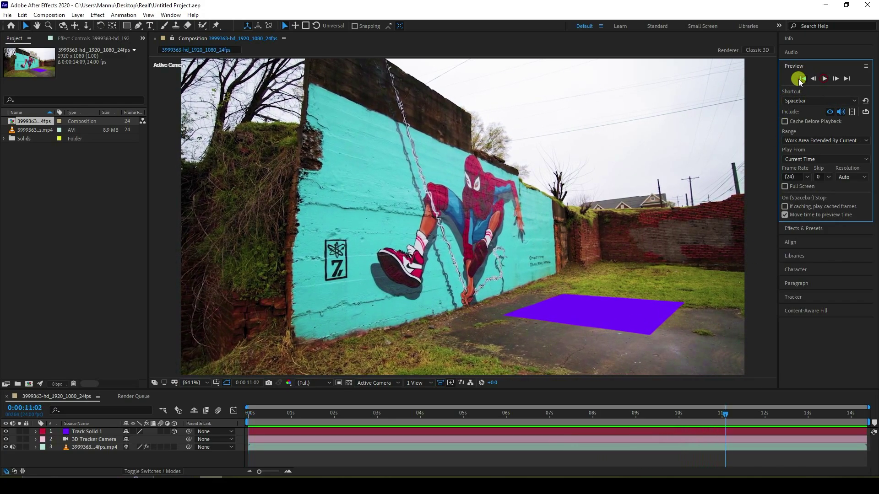
left_click(801, 79)
Copy the Anchor Point, Position, Scale and Orientation properties of Track Solid 1
left_click(37, 432)
left_click(44, 441)
left_click(74, 442)
left_click(76, 463, "shift")
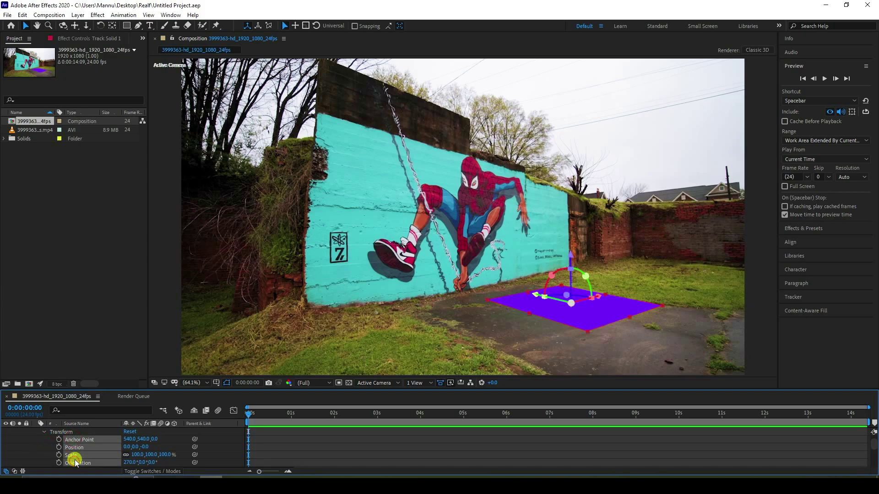
Switch to Blender and create a plane from the copied solid data with the AE2Blend add-on
left_click(181, 476)
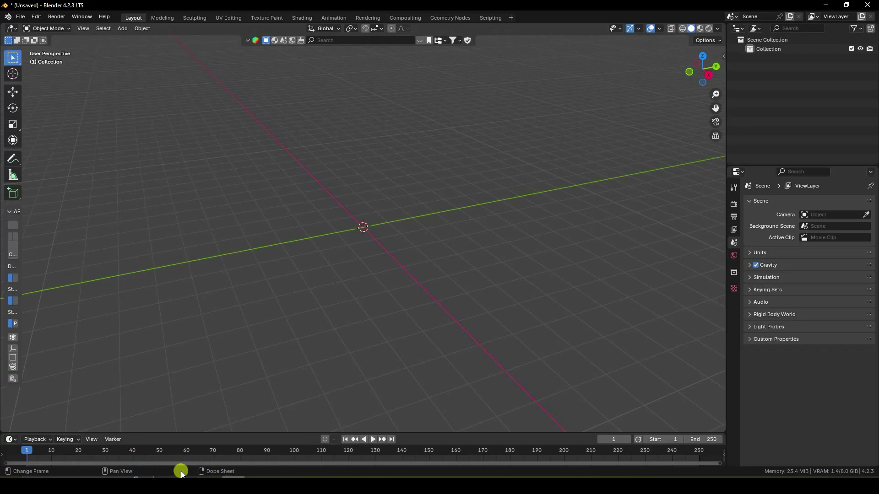
left_click_drag(25, 357, 54, 362)
left_click(21, 360)
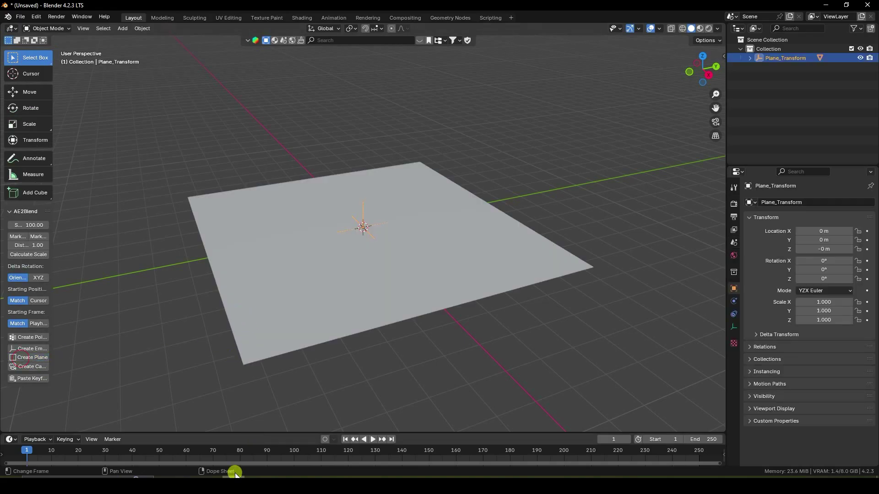
Switch to After Effects and copy the Position and Orientation keyframes of the 3D Tracker Camera layer
left_click(234, 474)
left_click(15, 424)
left_click(36, 432)
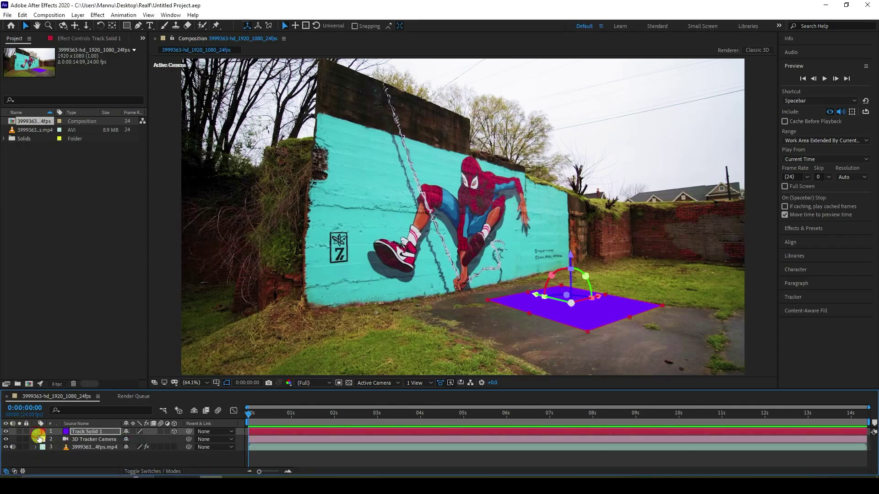
left_click(36, 439)
left_click(44, 447)
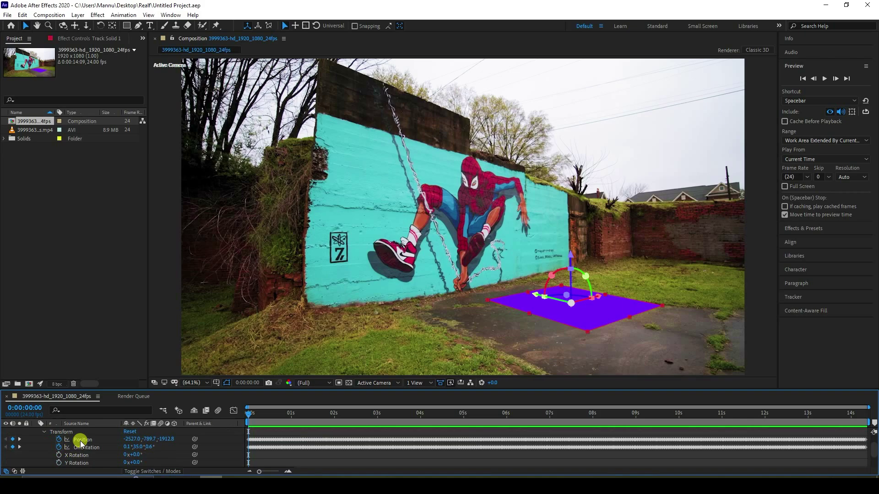
left_click(81, 441)
left_click(82, 447, "shift")
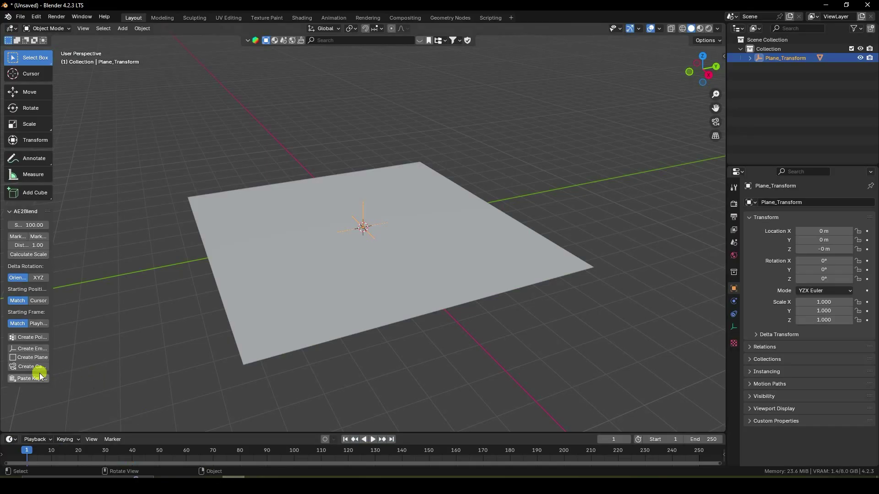
Create a camera from the copied keyframes with AE2Blend in Blender and view the scene through it
left_click(28, 367)
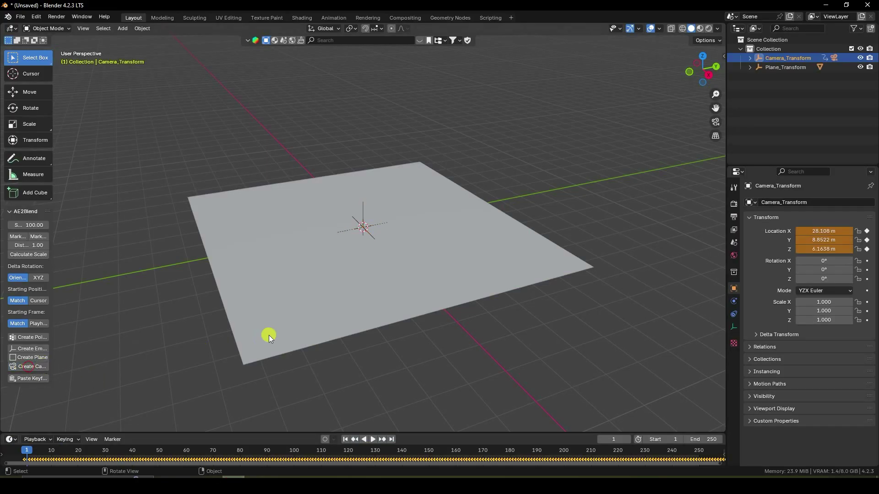
key("KP_0")
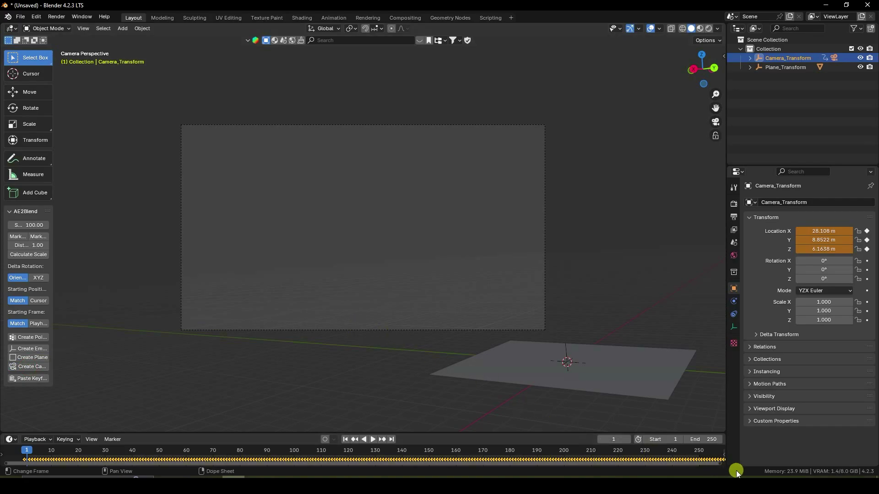
Shift all Camera_Transform keyframes forward by one frame so that they start at frame 1
left_click_drag(720, 463, 75, 464)
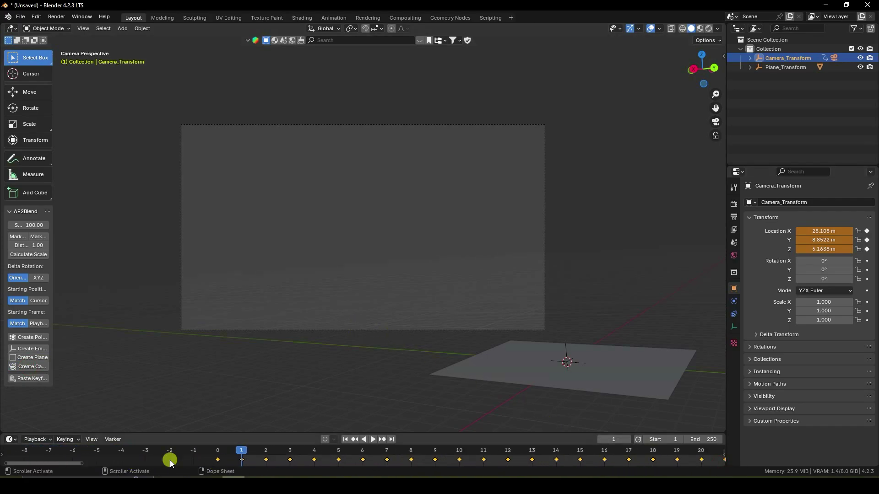
left_click_drag(269, 461, 294, 460)
left_click(794, 58)
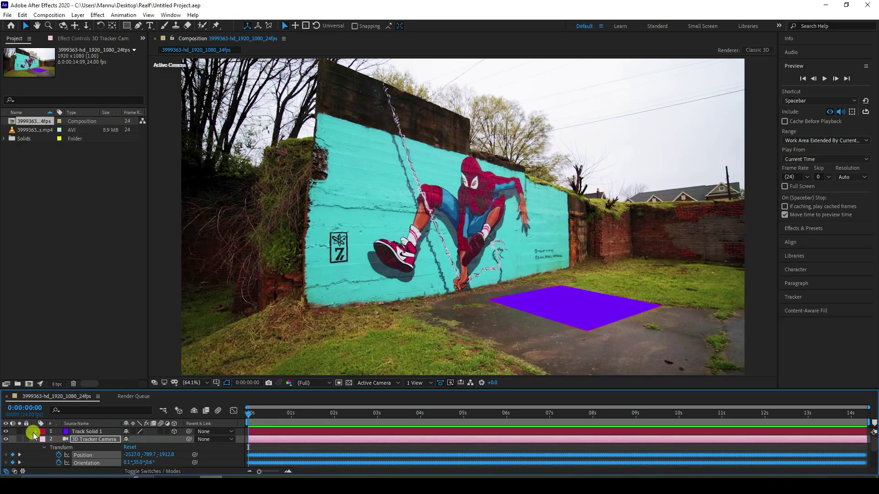
Copy the focal length from the 3D Tracker Camera's settings in After Effects and close the settings
left_click(35, 439)
left_click(77, 439)
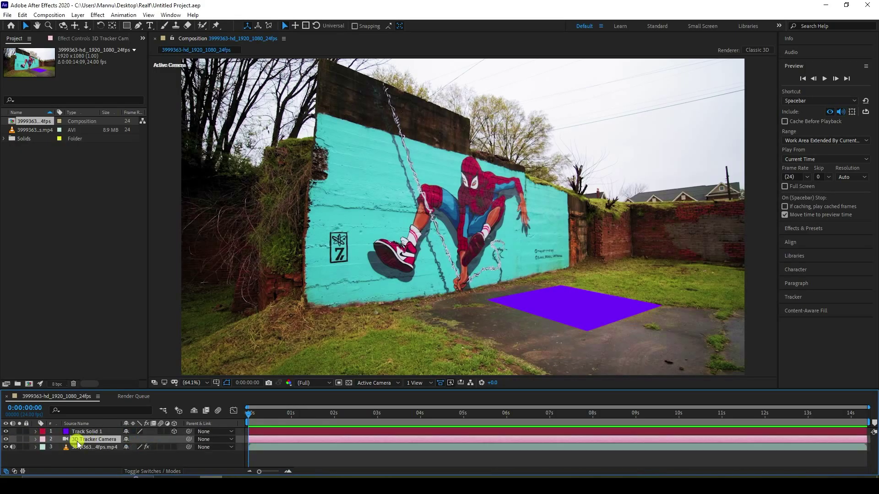
double_click(77, 438)
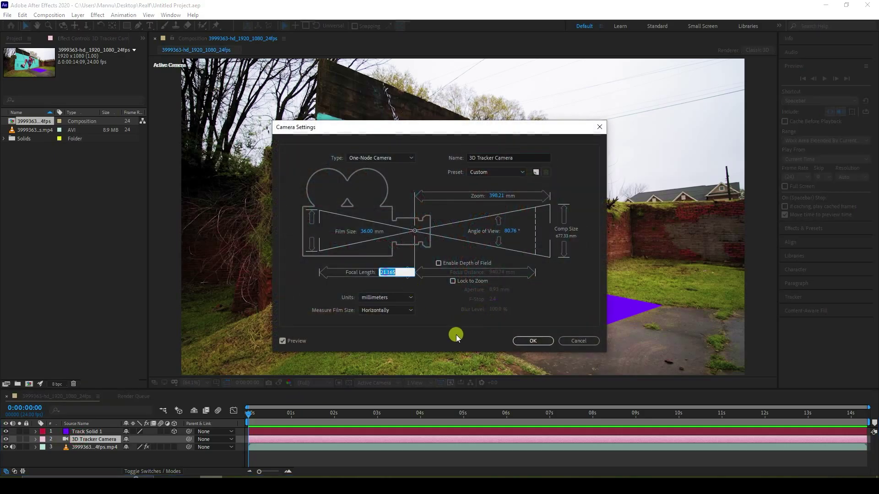
left_click(535, 341)
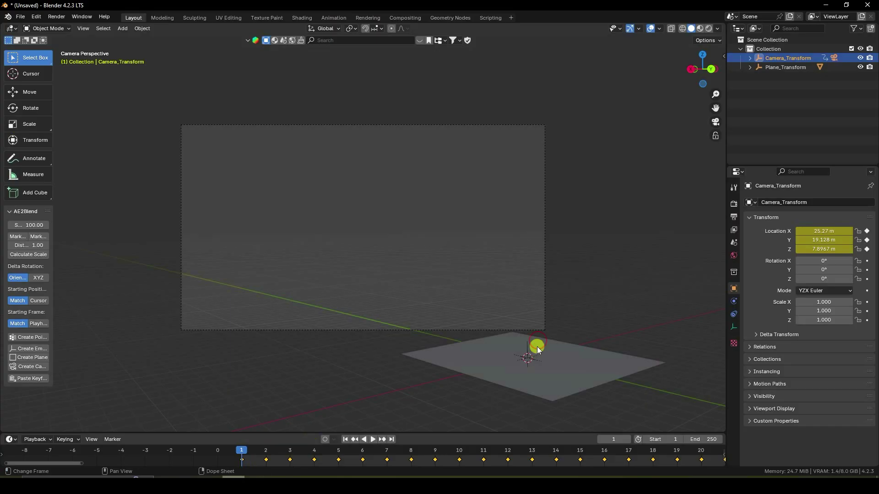
Set the focal length of the camera under Camera_Transform in Blender to 21.17 mm
left_click(833, 58)
left_click(733, 327)
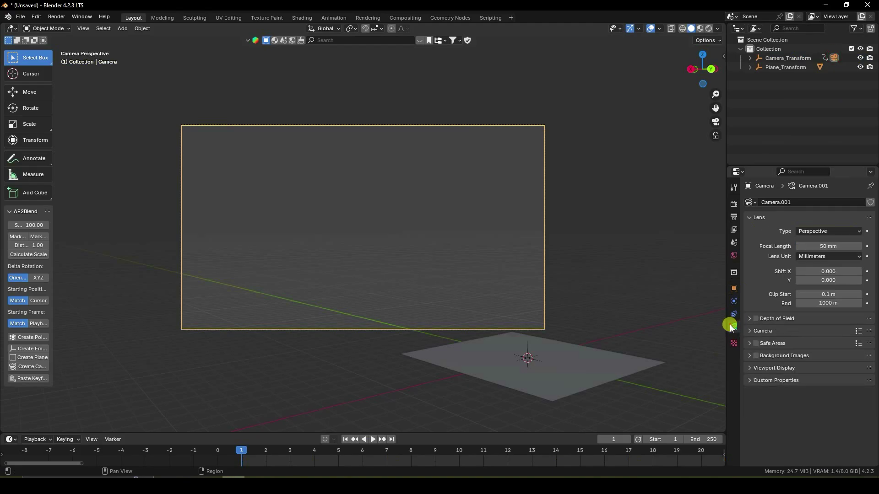
key("Return")
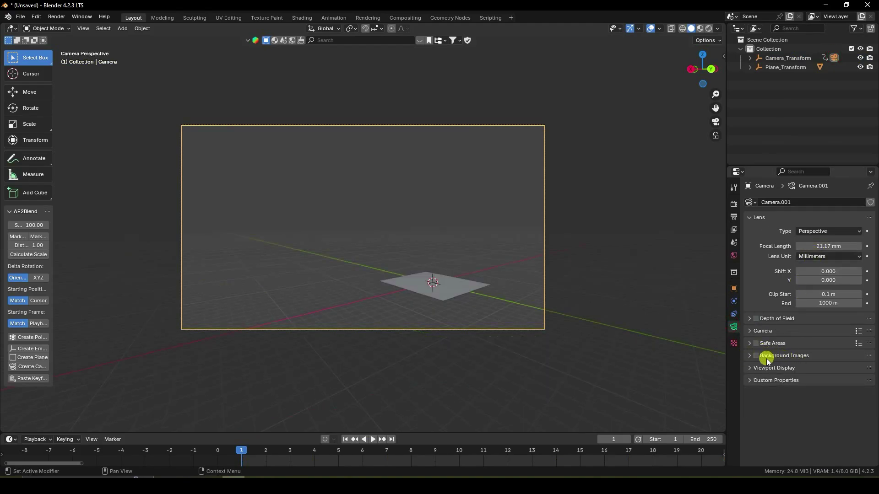
Enable background images for the camera and load the 3999363-hd_1920_1080_24fps.mp4 footage as a movie clip
left_click(749, 358)
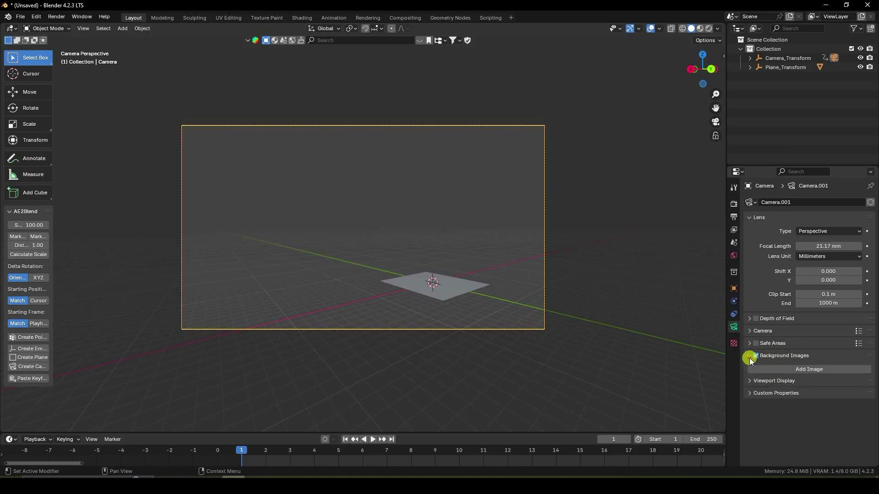
left_click(809, 368)
left_click(845, 396)
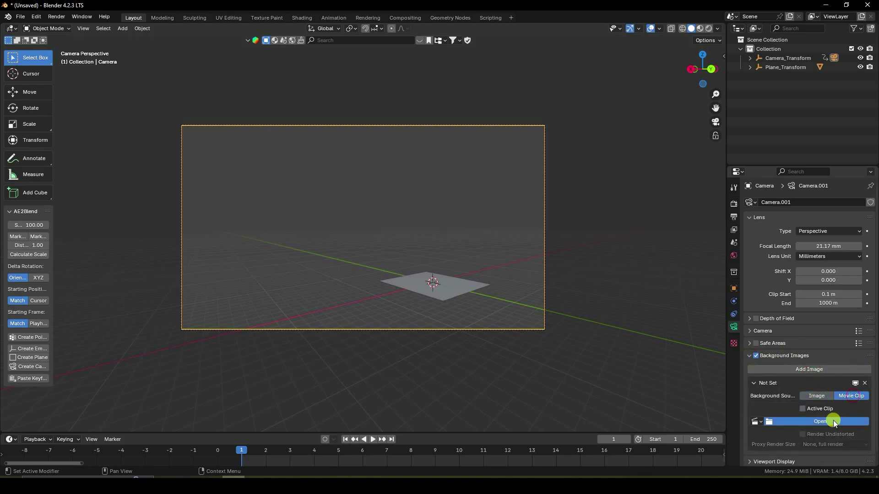
left_click(833, 420)
left_click(210, 157)
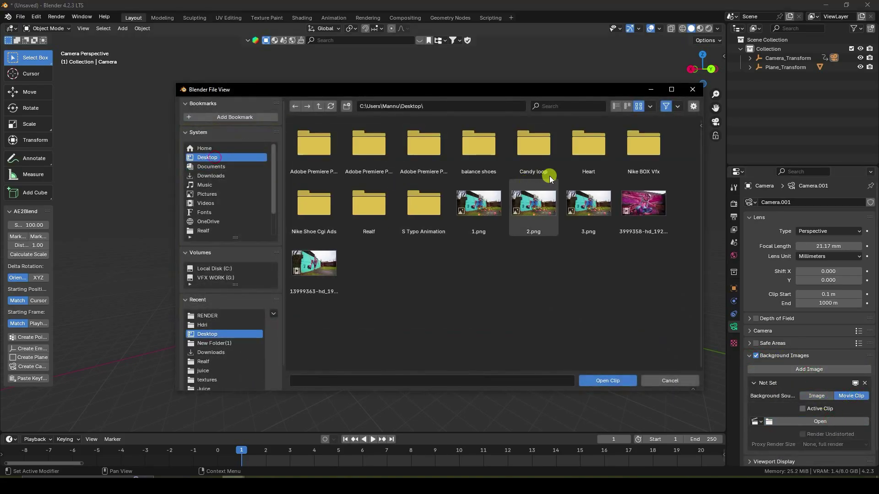
double_click(549, 170)
left_click(643, 146)
left_click(603, 382)
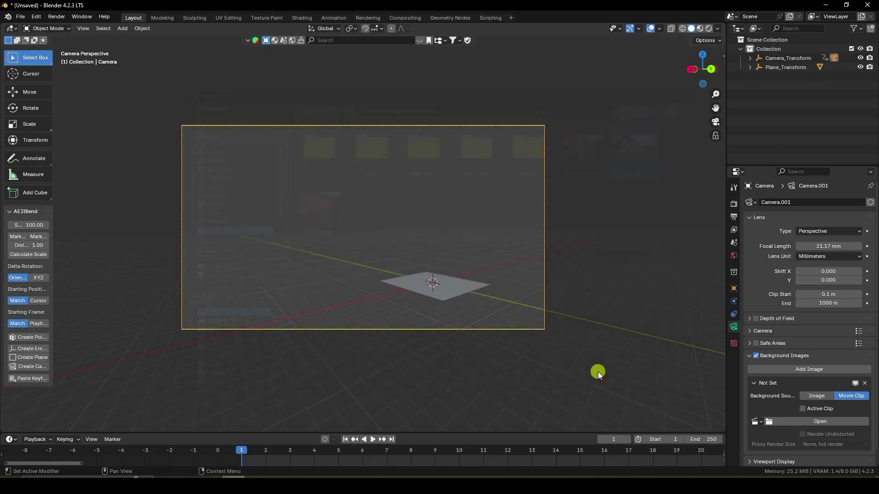
Set the opacity of the camera's background clip to 1.000
scroll(760, 397, "down", 5)
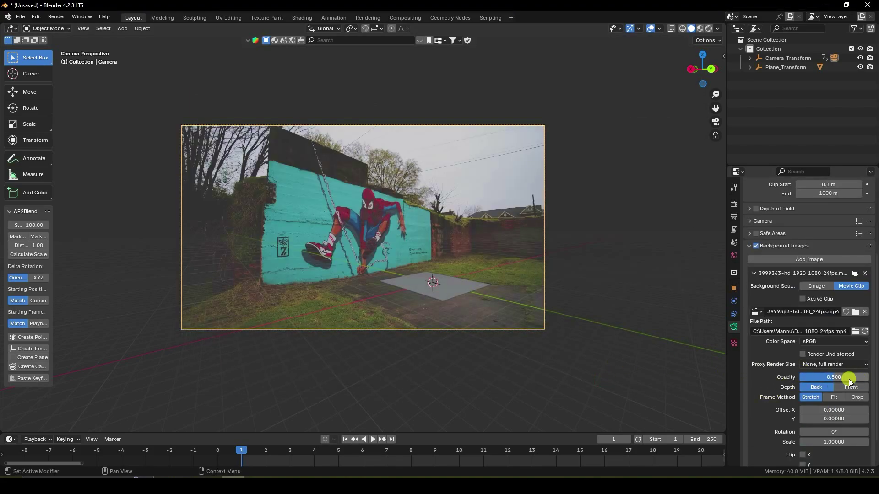
left_click_drag(849, 381, 869, 382)
scroll(401, 254, "up", 4)
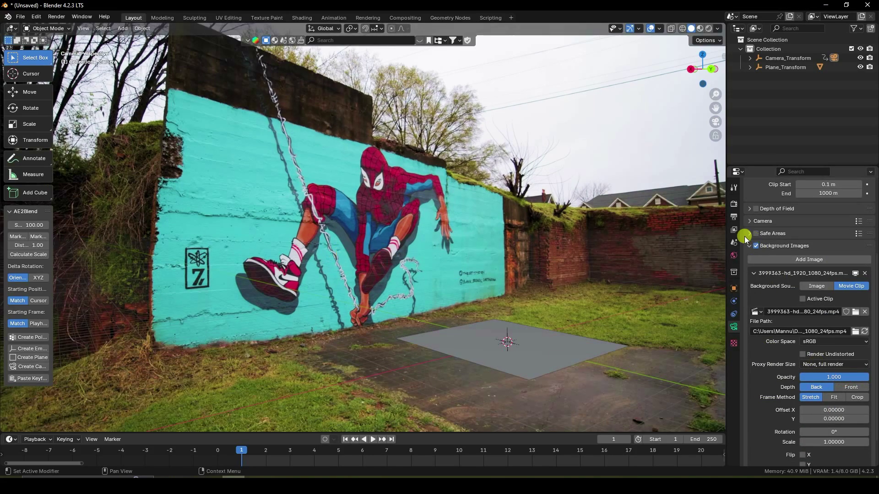
Open the output settings and play the animation to check how the plane follows the background footage
left_click(733, 218)
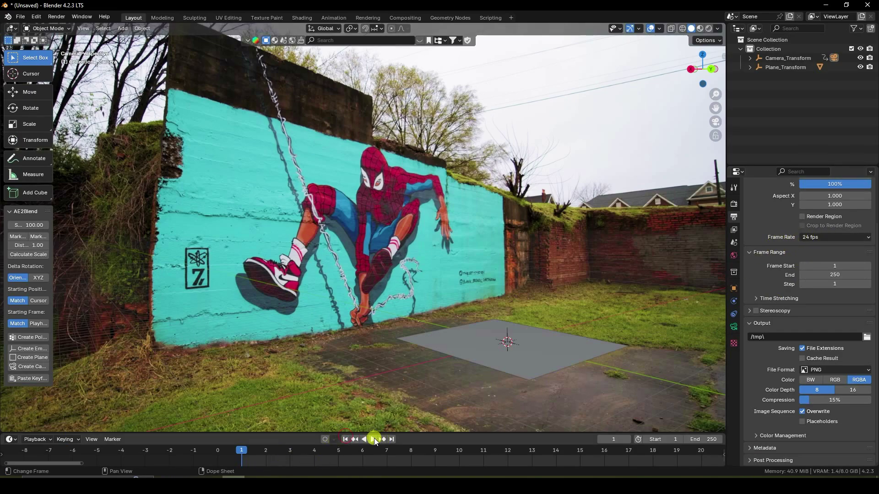
left_click(375, 440)
scroll(369, 459, "down", 10)
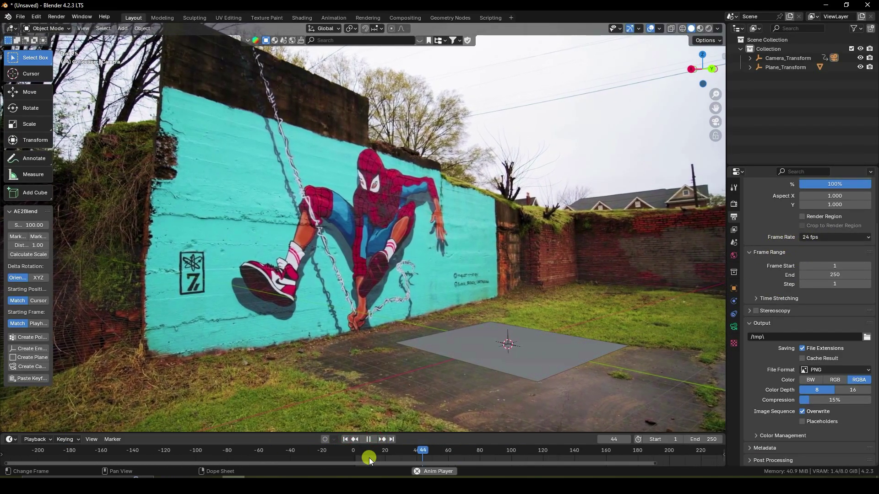
scroll(372, 456, "down", 5)
left_click_drag(418, 433, 418, 421)
left_click(368, 427)
Move to the last Camera_Transform keyframe at frame 345 and set the scene's end frame to 345
left_click(777, 58)
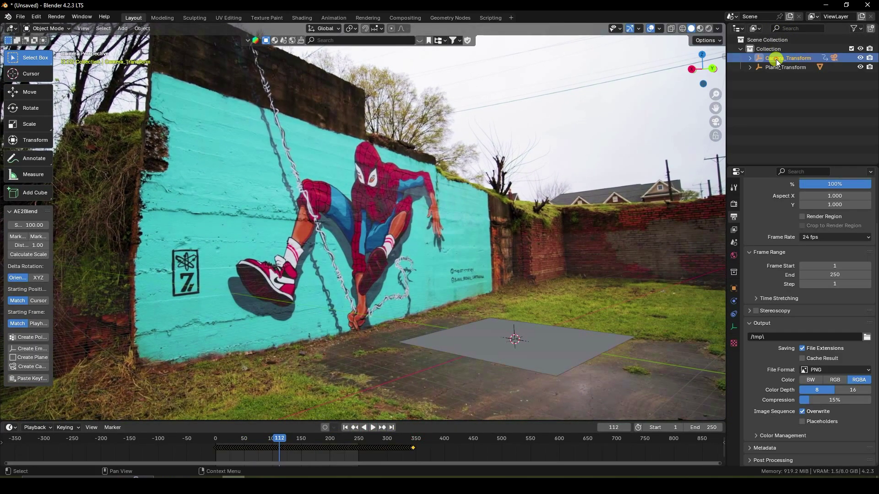
scroll(424, 442, "up", 6)
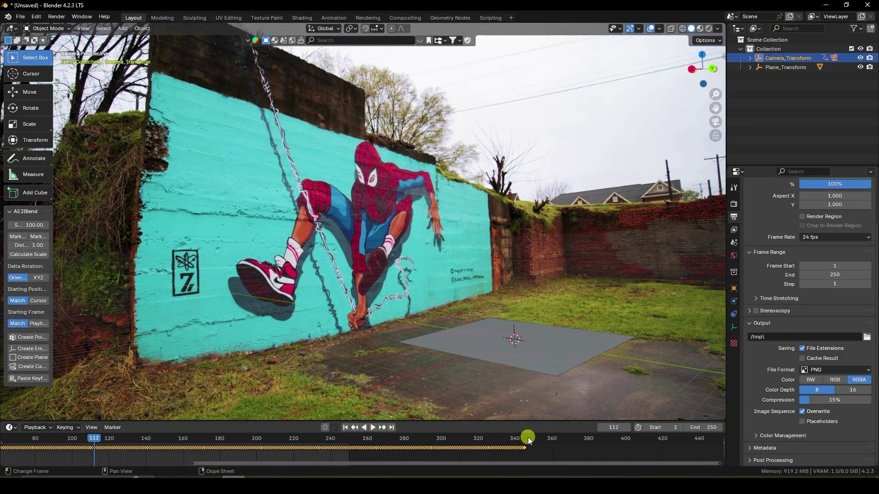
left_click(529, 438)
left_click(356, 427)
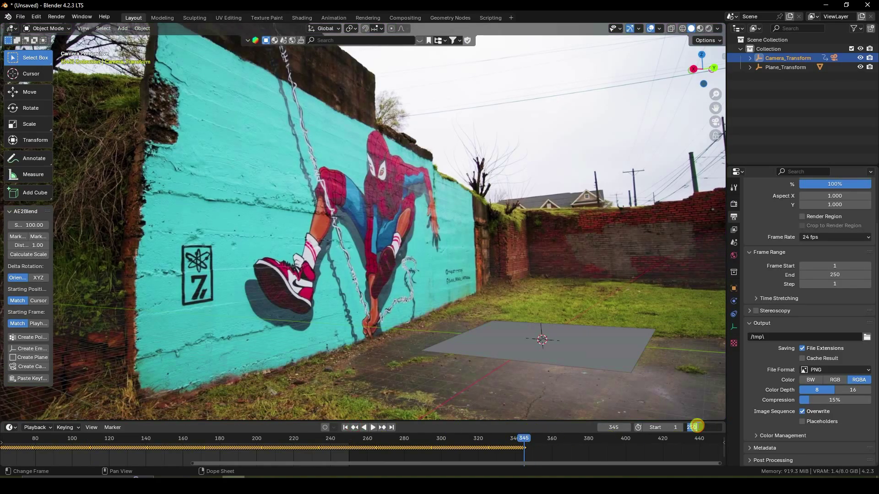
key("Return")
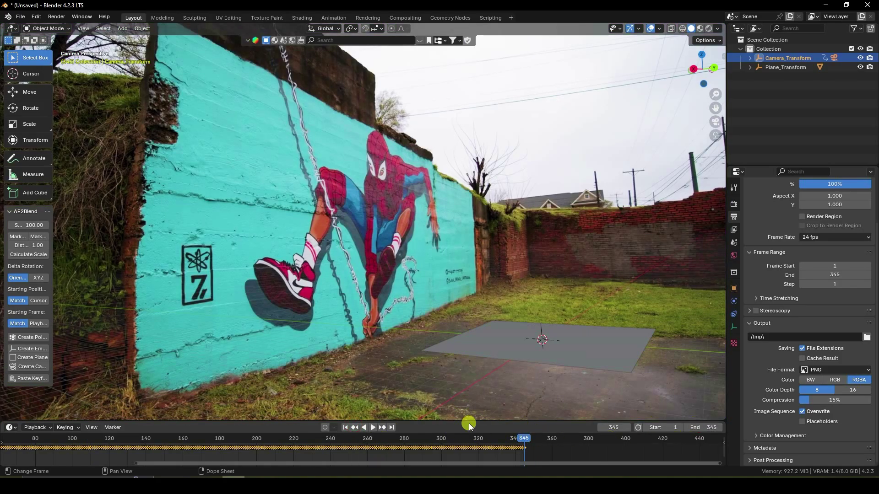
Play the animation in camera view to check the plane's tracking, and return to frame 1
left_click(370, 428)
left_click(373, 427)
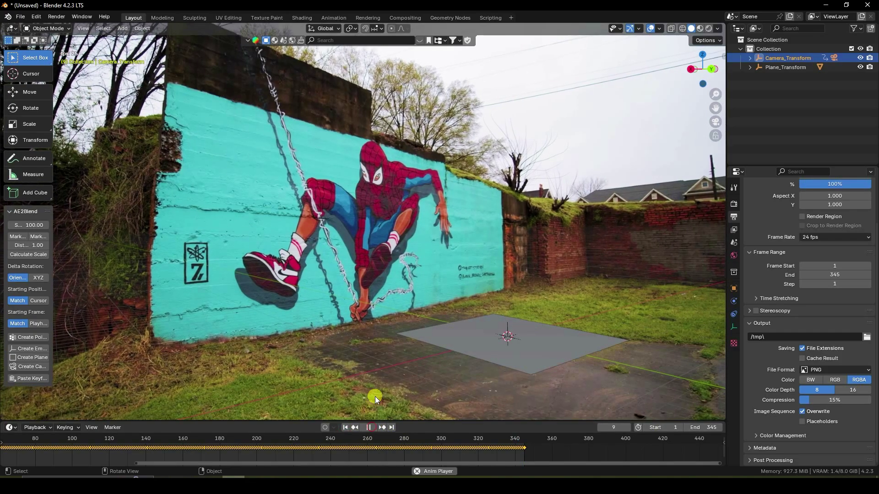
scroll(380, 178, "down", 2)
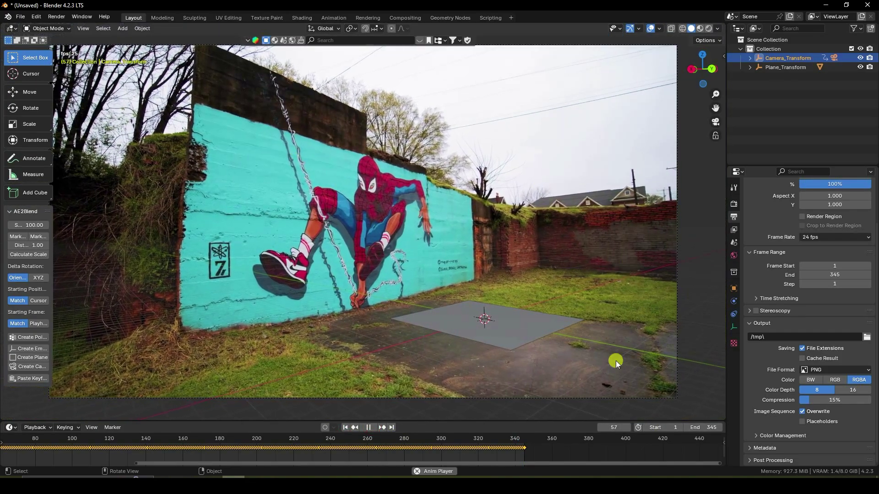
left_click(368, 428)
left_click(345, 427)
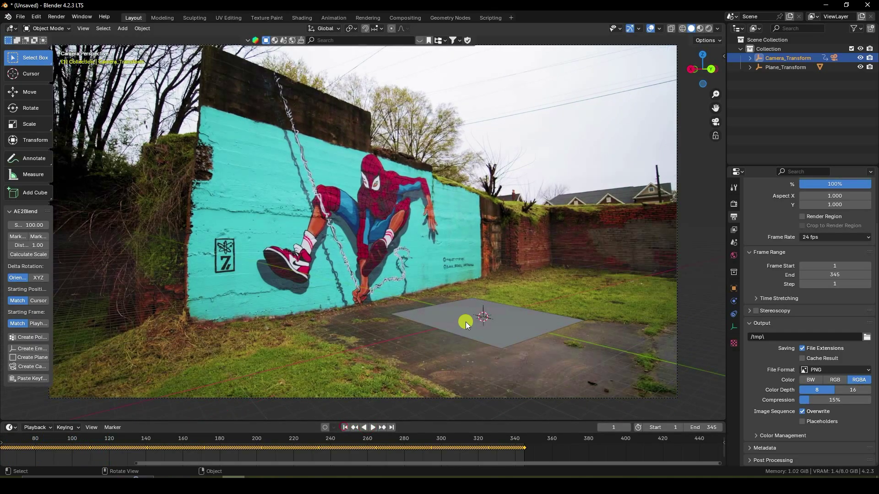
Scale up the ground plane to cover most of the visible ground and shift it to line up with the mural wall's base
left_click(466, 322)
key("s")
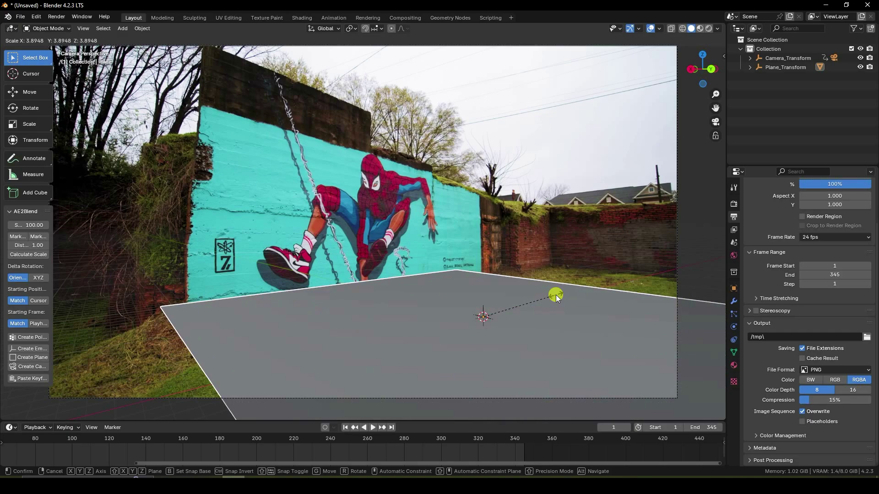
left_click(543, 304)
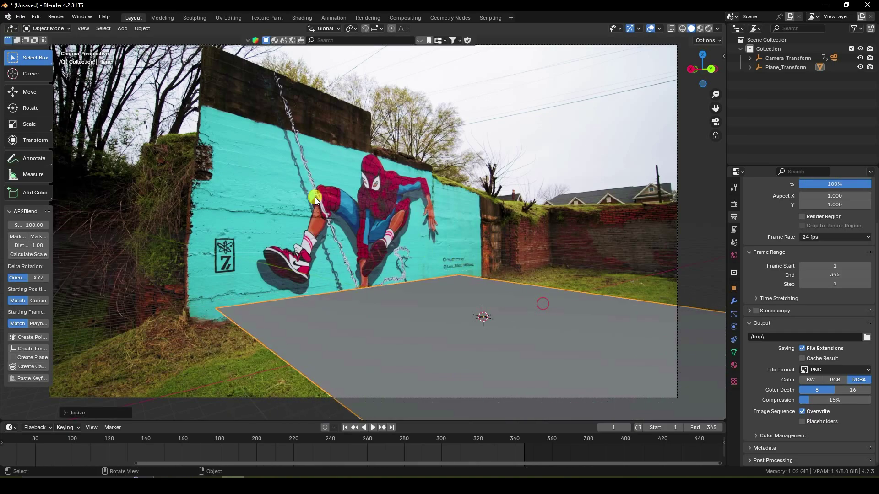
left_click(29, 92)
left_click_drag(516, 320, 547, 335)
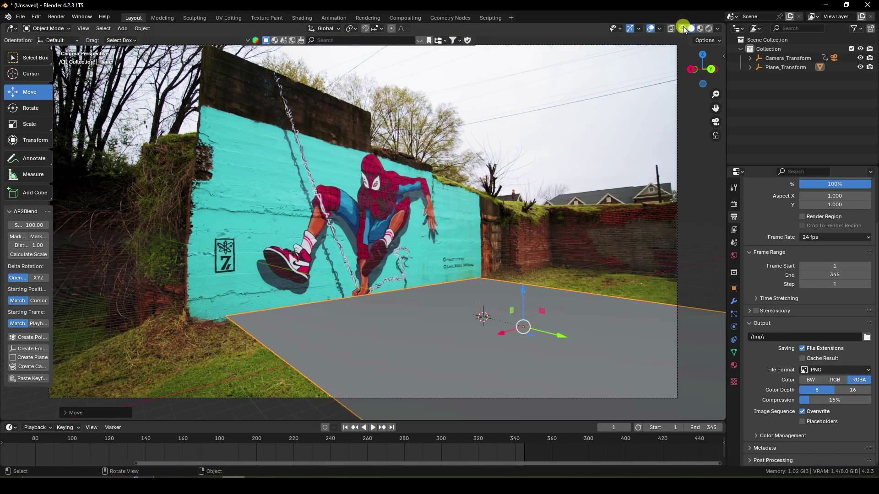
Show the scene as see-through wireframe over the footage and switch the ground plane to Edit Mode
left_click(670, 29)
scroll(479, 259, "up", 3)
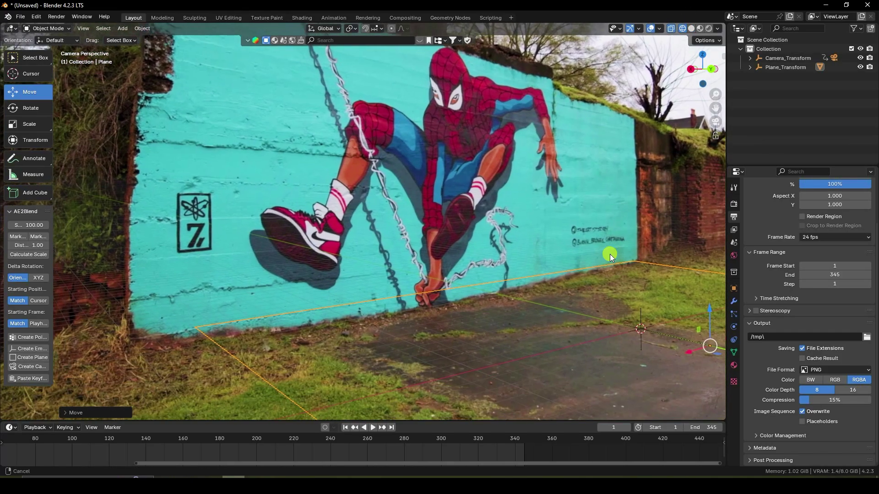
scroll(504, 260, "down", 3)
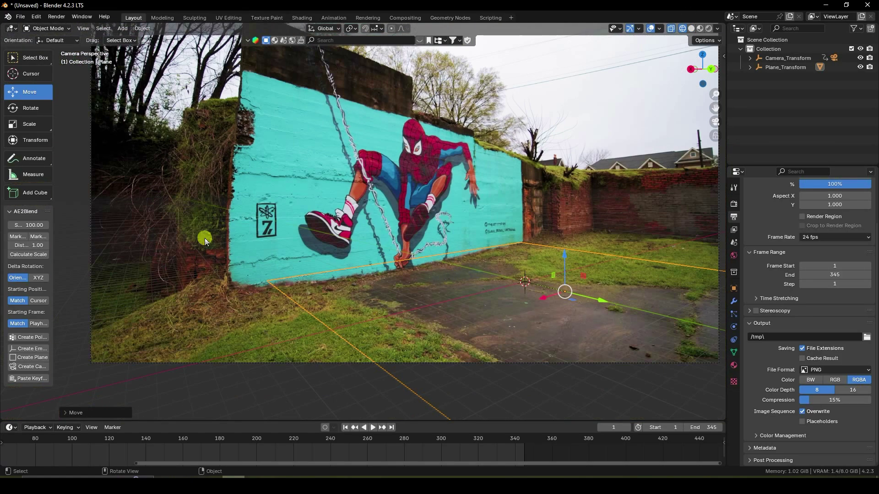
left_click(54, 30)
left_click(45, 48)
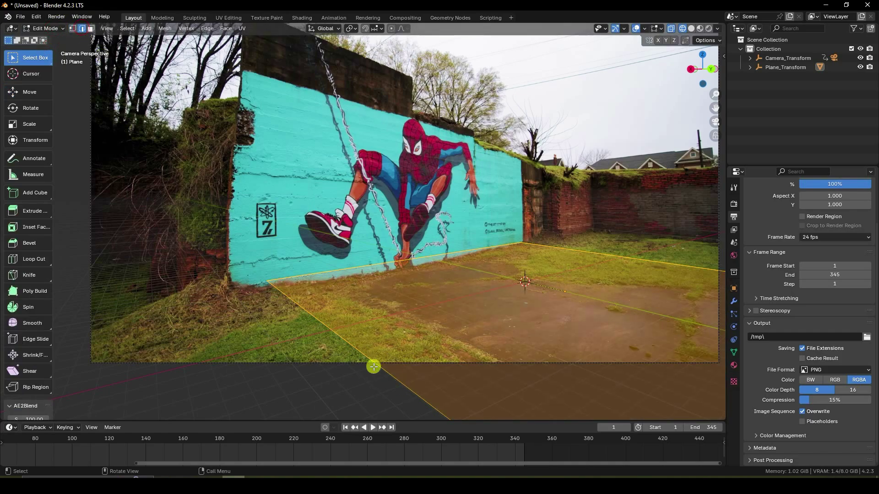
Move the ground plane's camera-side edge outward so the plane extends past the near side of the camera frame
scroll(374, 367, "down", 3)
middle_click_drag(374, 367, 320, 283)
scroll(372, 291, "down", 3)
left_click(386, 298)
scroll(320, 283, "up", 3)
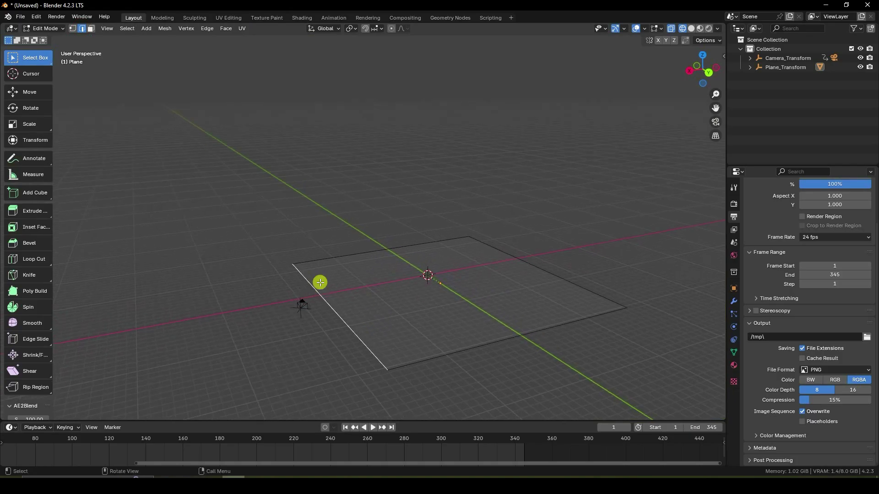
left_click(30, 93)
left_click_drag(293, 305, 169, 347)
key("KP_0")
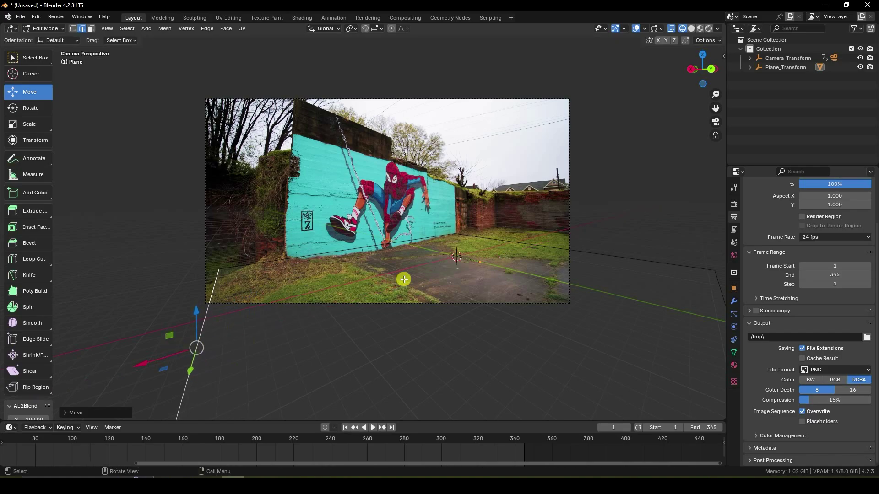
Move the ground plane's far edge back to the base of the rear brick wall
left_click(528, 239)
left_click_drag(522, 250, 556, 241)
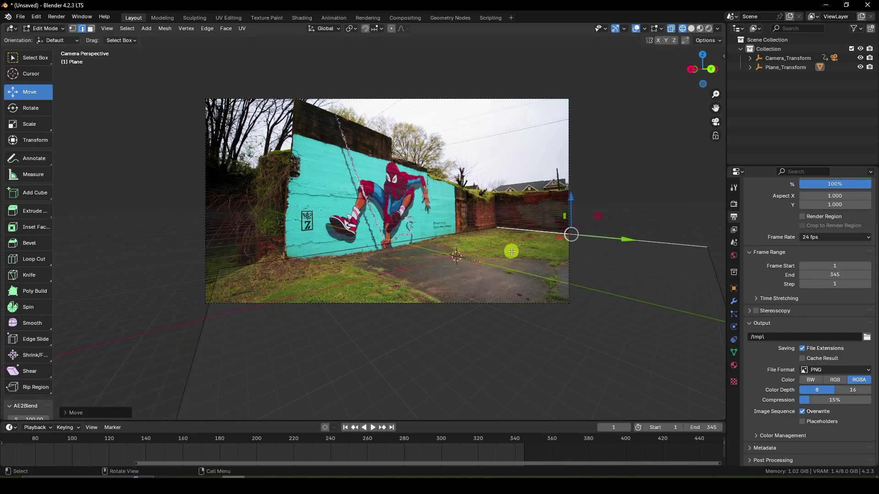
scroll(509, 252, "up", 3)
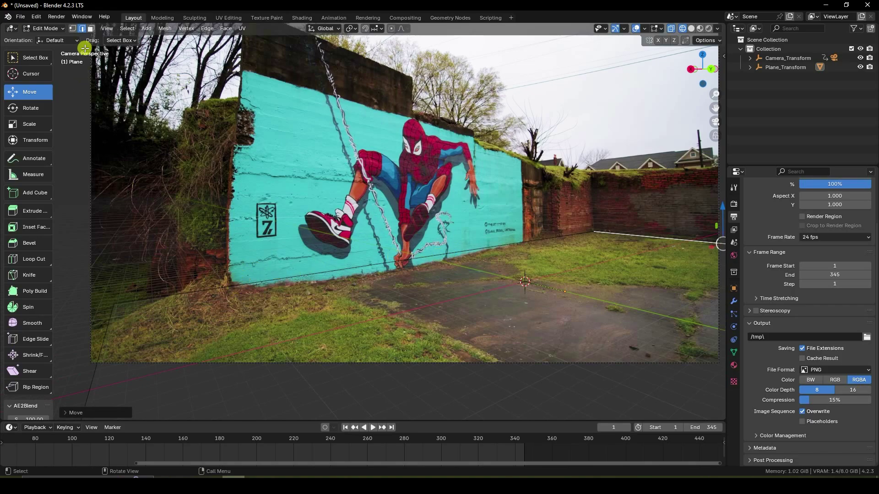
Adjust the ground plane's near wall-side corner vertex along Y so the plane's edge follows the base of the mural wall
left_click(73, 29)
scroll(198, 288, "down", 3)
middle_click_drag(198, 289, 349, 364)
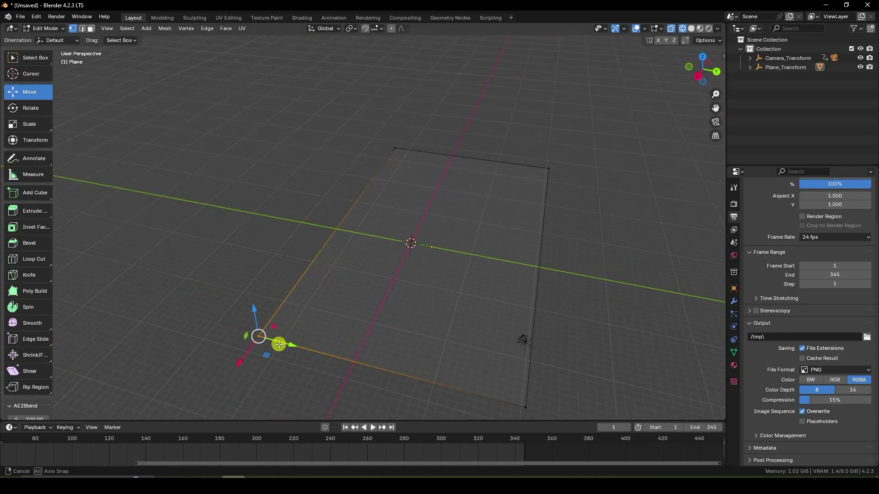
key("KP_0")
scroll(325, 254, "up", 3)
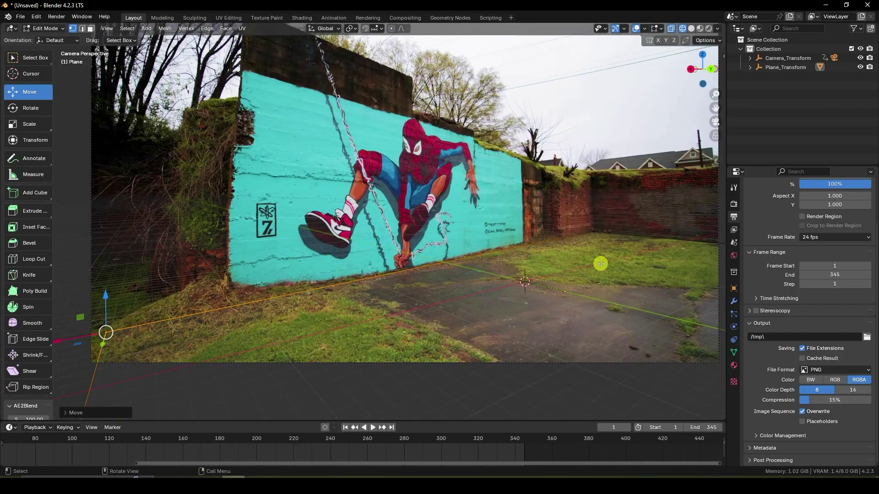
scroll(506, 240, "up", 3)
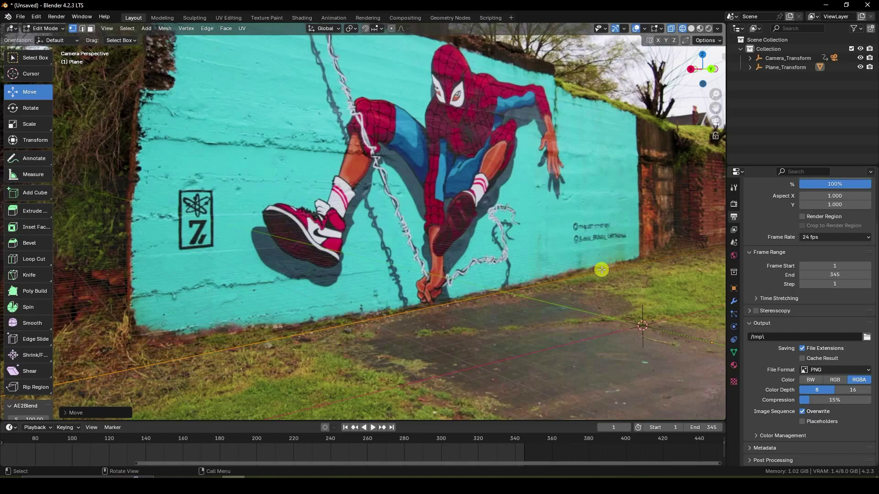
scroll(336, 265, "down", 4)
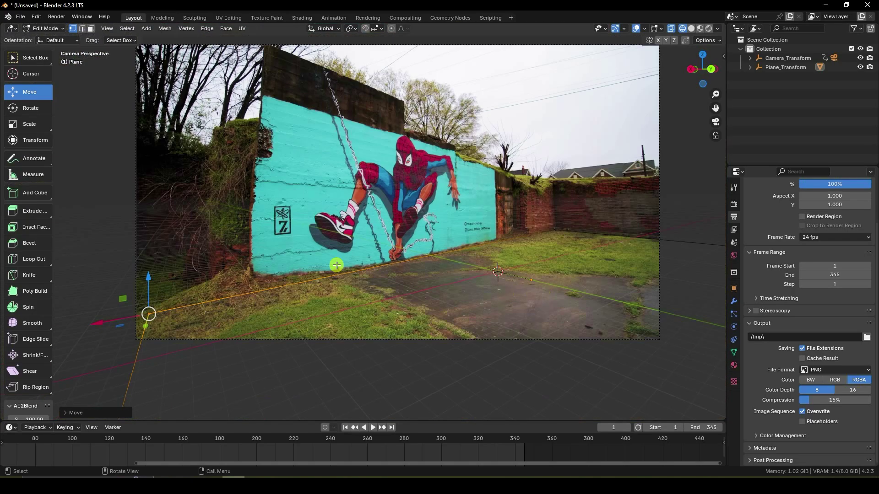
left_click_drag(147, 328, 150, 322)
key("y")
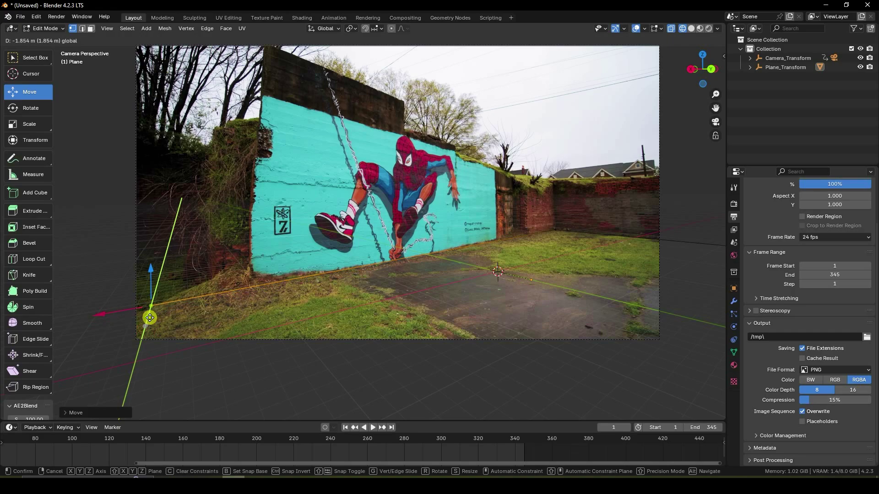
left_click_drag(148, 316, 148, 316)
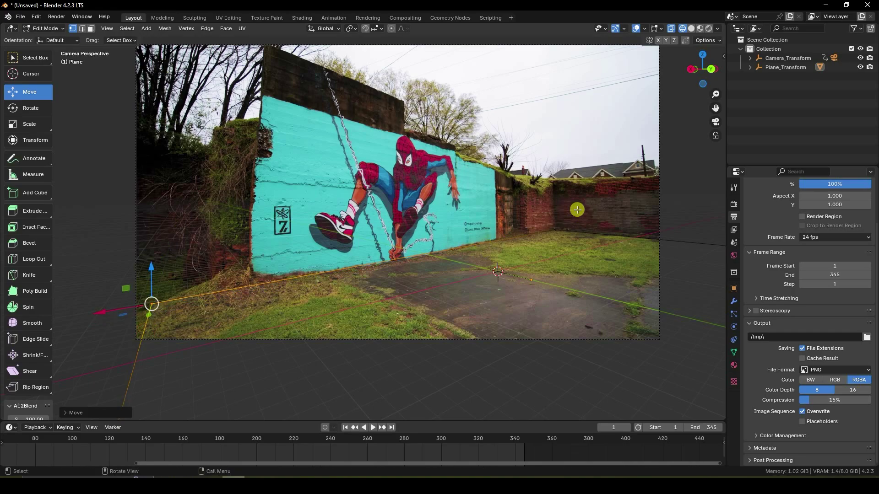
Nudge the ground plane's far corner vertex along Y onto the base of the brick wall corner
scroll(577, 210, "up", 4)
middle_click_drag(662, 209, 514, 253, "shift")
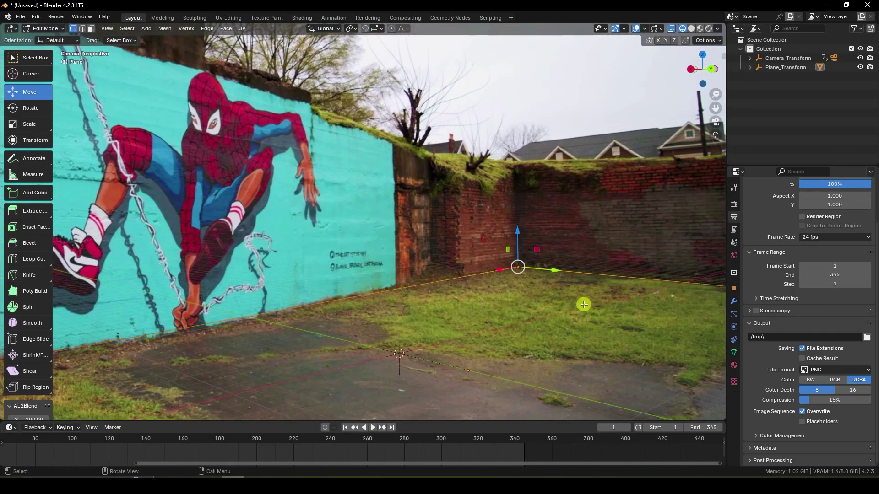
mouse_move(542, 269)
left_mouse_down()
mouse_move(503, 269)
mouse_move(545, 270)
left_mouse_up()
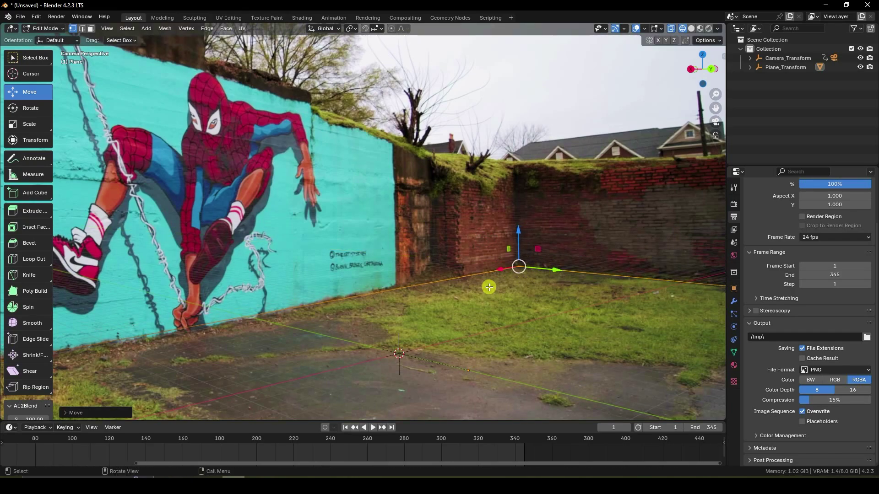
scroll(392, 287, "down", 4)
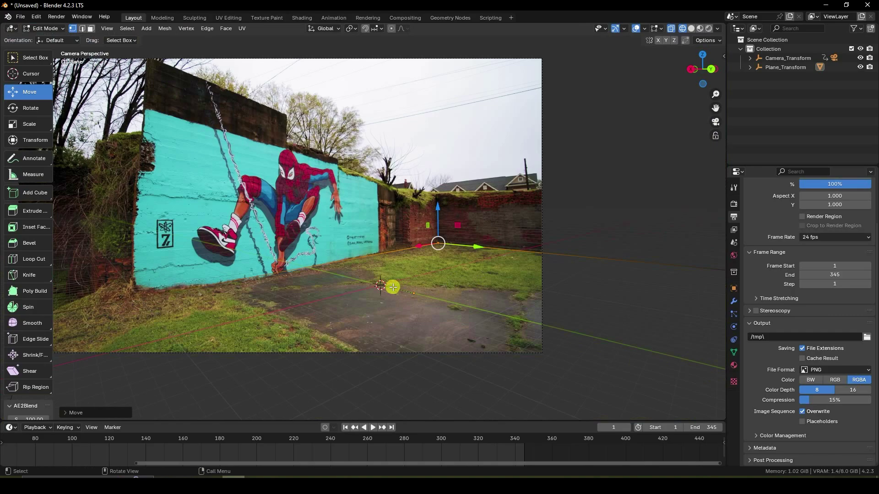
Extrude the ground plane's edge along the mural and raise it vertically to form a wall
left_click(82, 29)
left_click(90, 28)
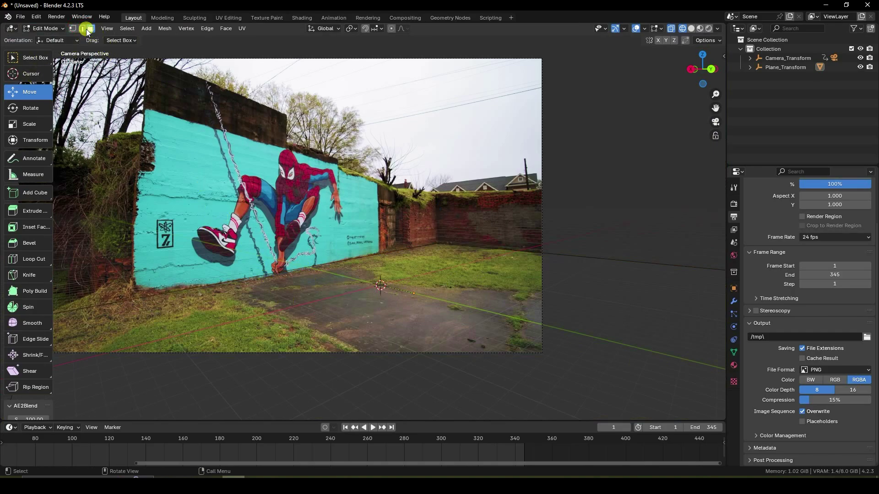
left_click(255, 275)
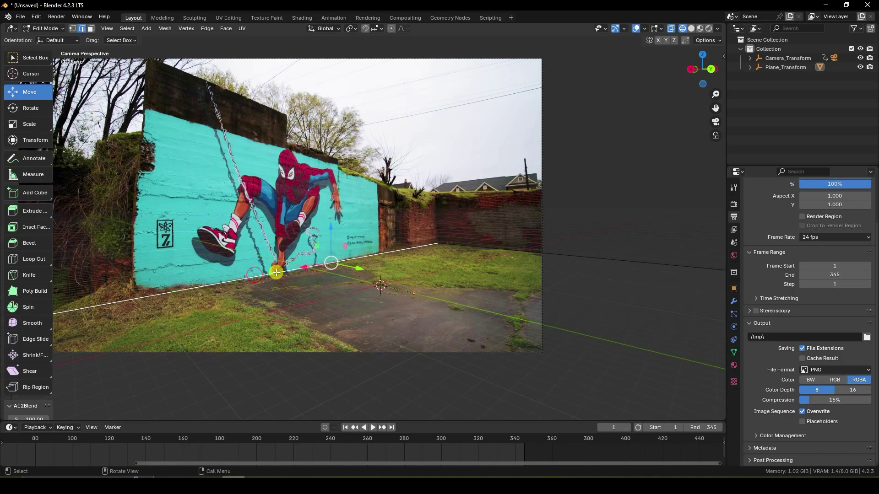
key("e")
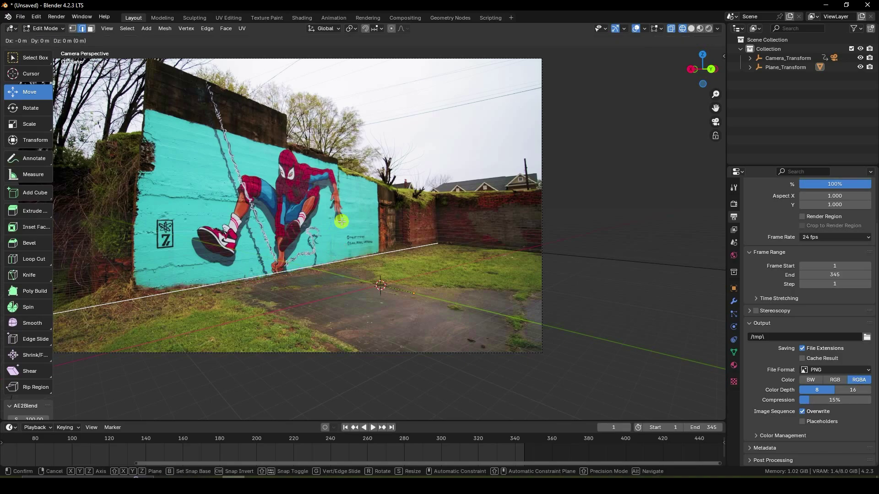
left_click(342, 222)
left_click_drag(335, 222, 330, 73)
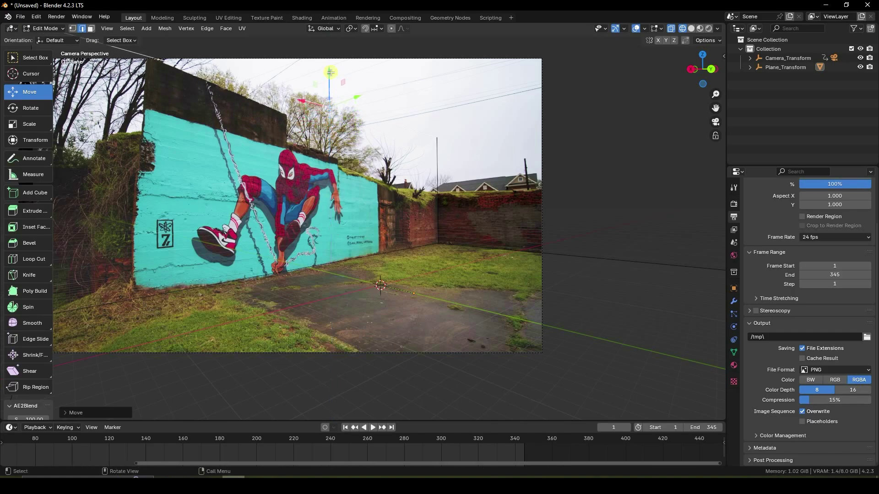
Raise the new wall's top edge further using solid shading, and return to the camera view in wireframe
left_click(691, 29)
middle_click_drag(236, 220, 343, 244, "shift")
left_click_drag(434, 104, 408, 31)
mouse_move(397, 192)
middle_mouse_down()
mouse_move(447, 198)
mouse_move(388, 195)
middle_mouse_up()
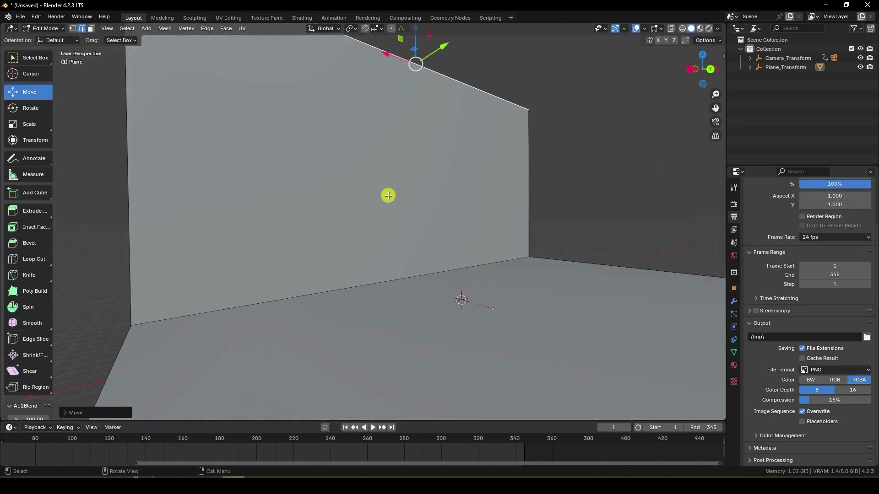
key("KP_0")
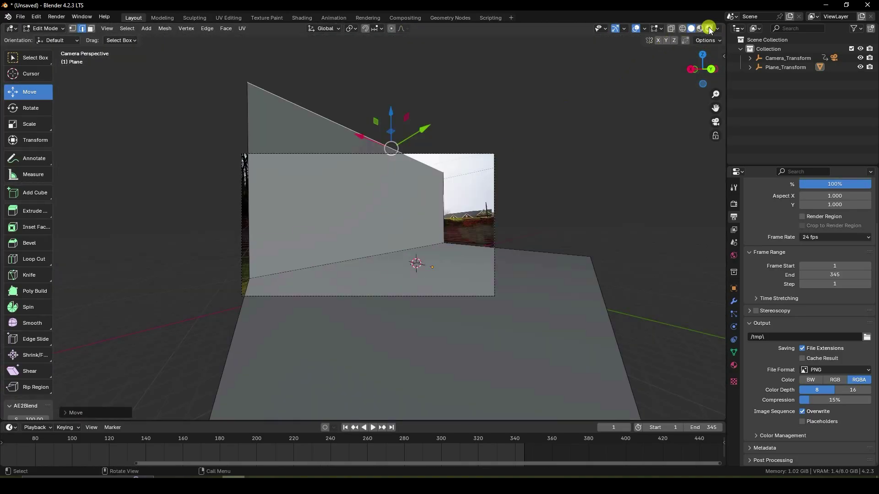
left_click(682, 29)
left_click(691, 29)
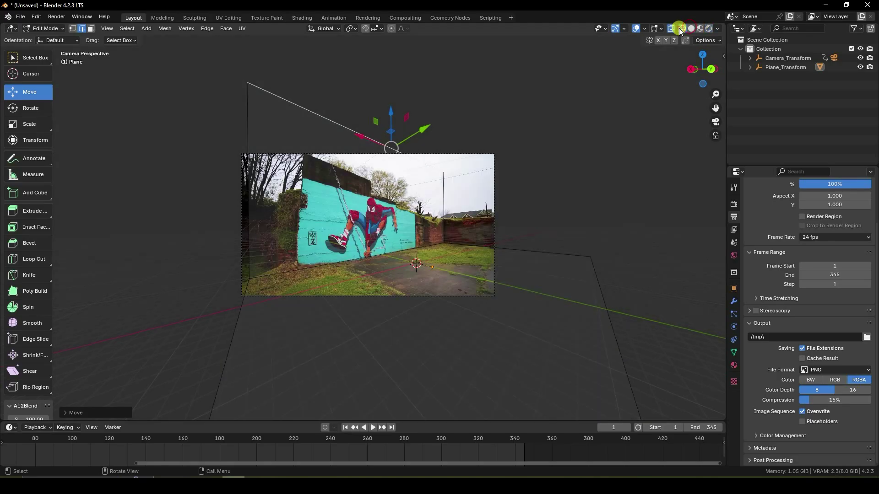
Select the upright wall face in face mode and inset it
scroll(432, 188, "up", 4)
left_click(92, 29)
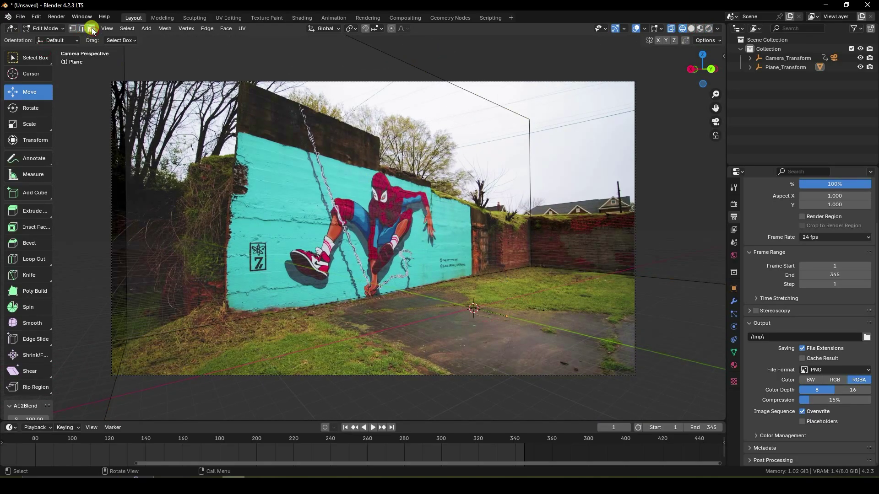
middle_click_drag(388, 210, 383, 231)
left_click(436, 148)
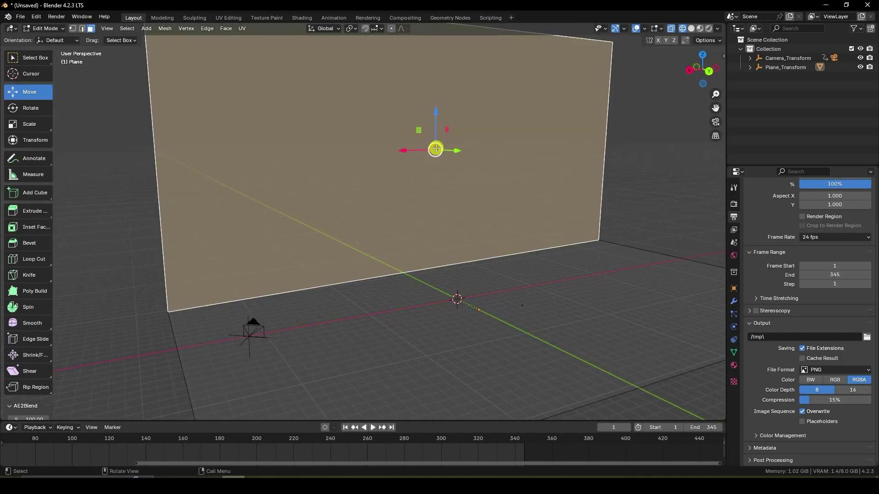
right_click(436, 148)
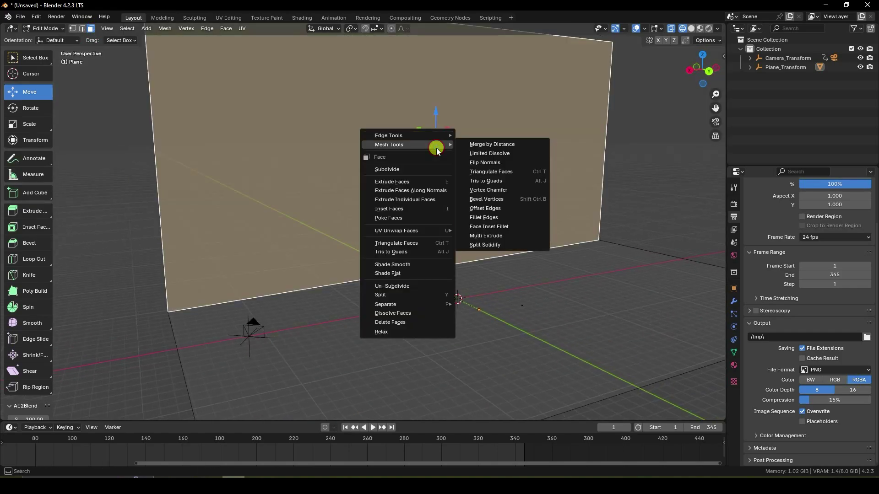
left_click(390, 210)
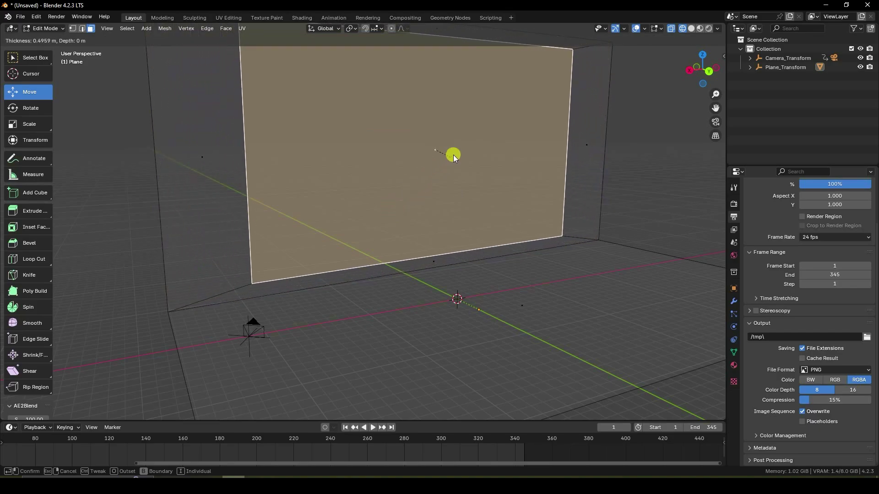
left_click(443, 148)
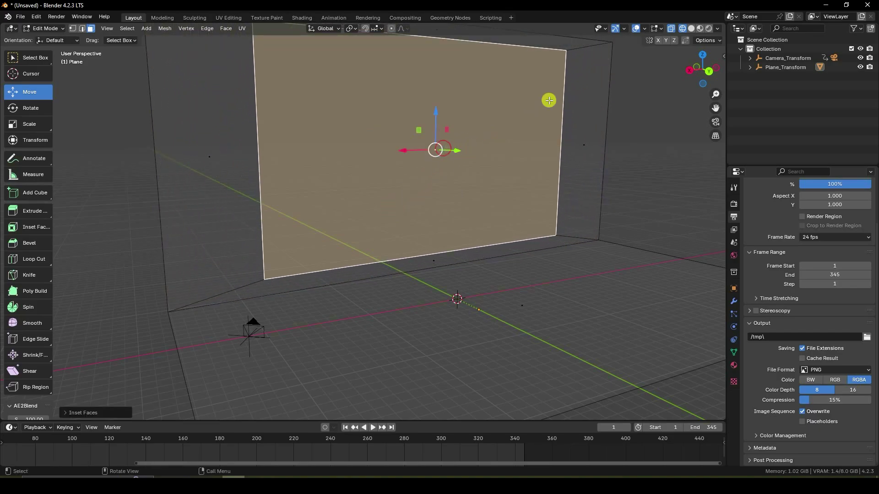
Scale down the inset wall face and compare it with the mural through the camera
key("s")
left_click(474, 125)
key("KP_0")
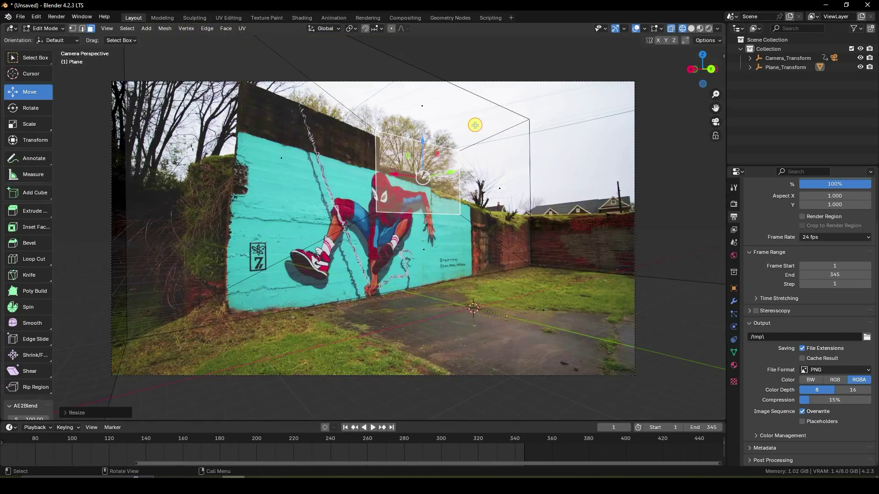
Move the inset wall face down so it lies over the Spider-Man mural in the camera view
scroll(426, 159, "up", 2)
left_click_drag(453, 123, 422, 214)
left_click_drag(421, 250, 417, 210)
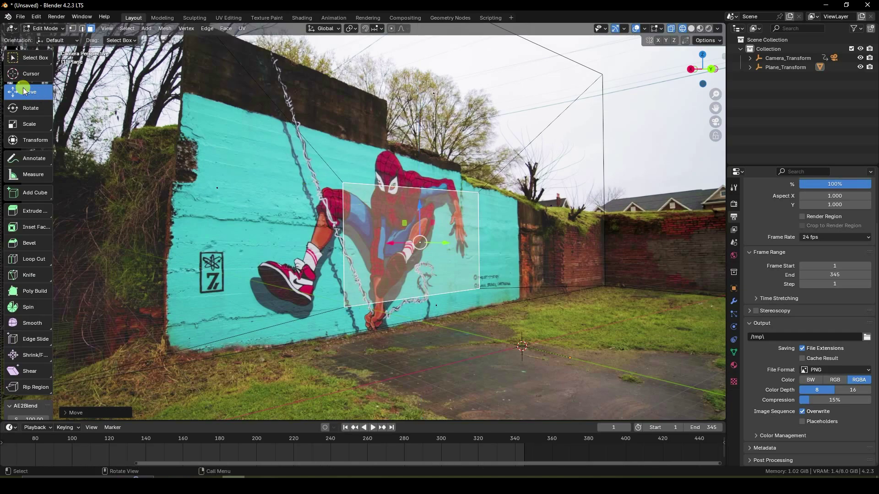
Select the two vertices of the inset face's left edge and scale that edge taller to follow the wall's perspective
left_click(72, 28)
left_click(342, 183)
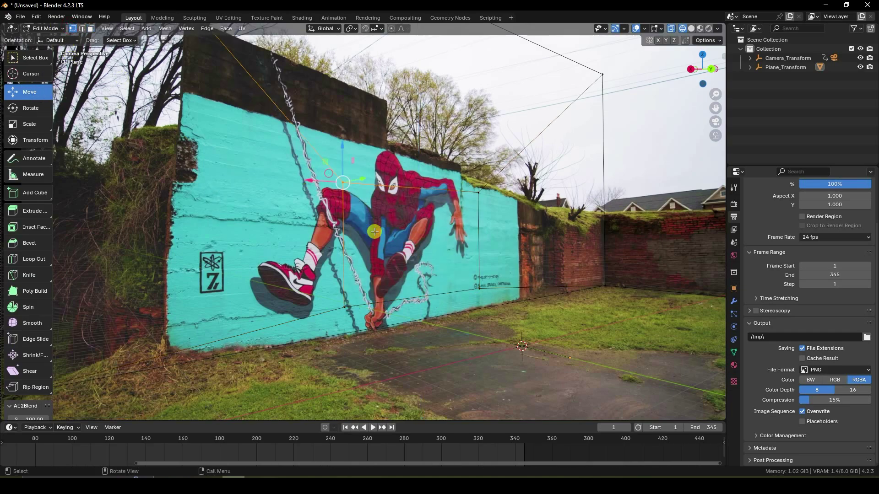
left_click(345, 307, "shift")
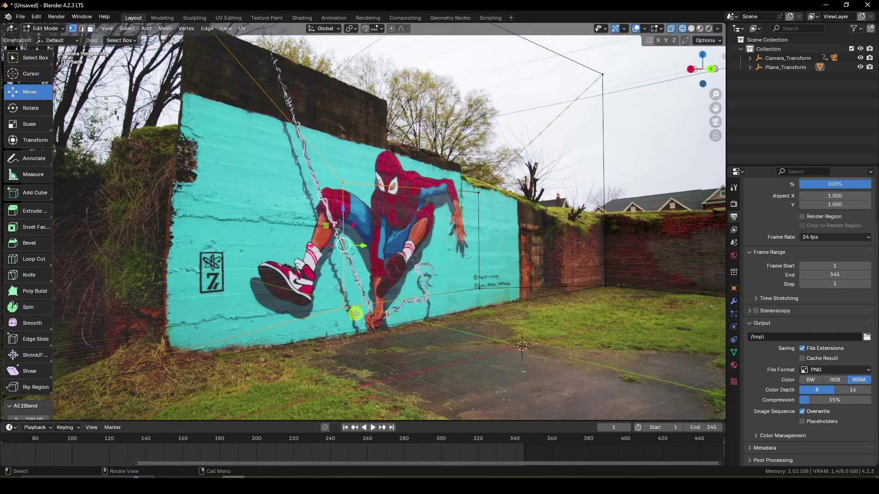
left_click(26, 107)
left_click(20, 126)
left_click_drag(336, 206, 345, 195)
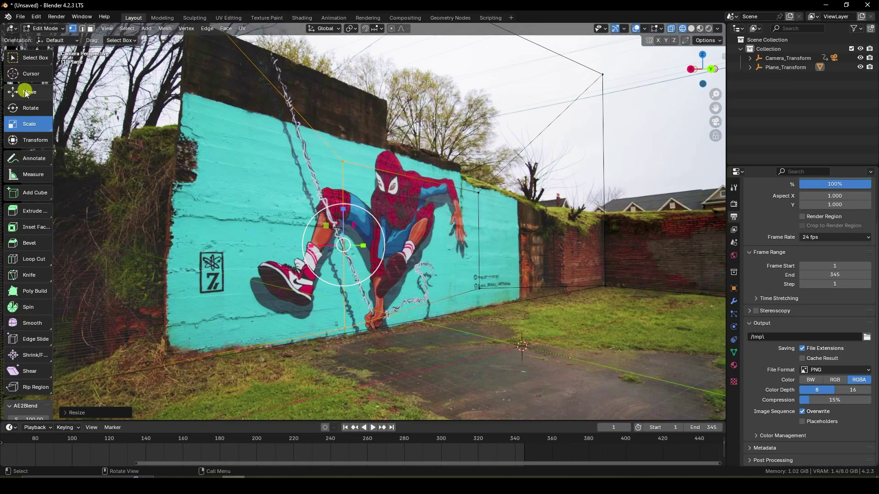
Select the whole inset face in face mode and scale it down slightly
left_click(91, 28)
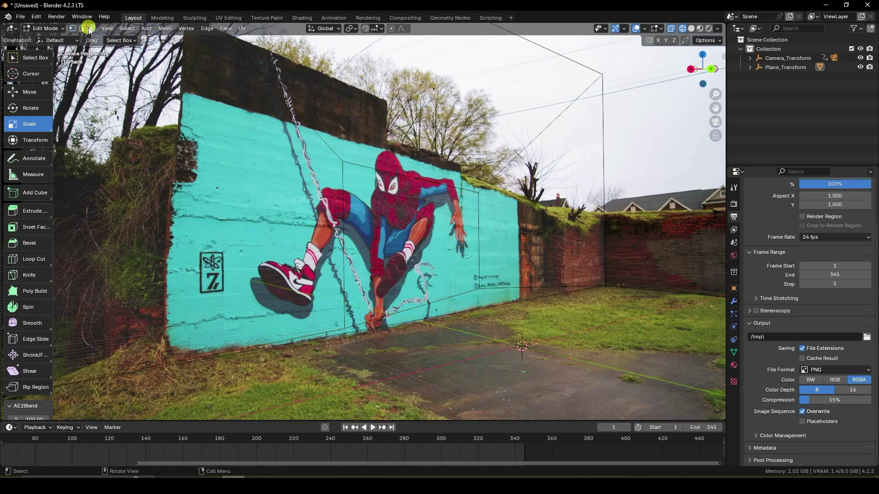
left_click(422, 241)
key("s")
left_click(430, 223)
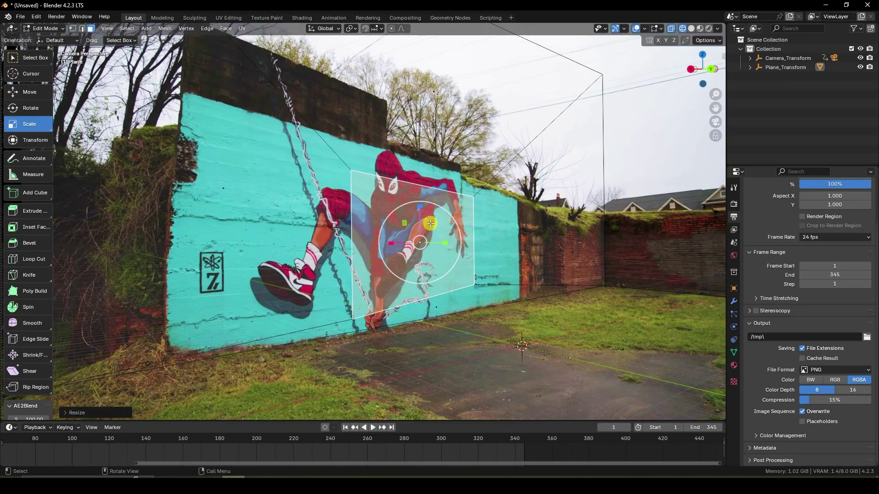
Move the inset face slightly up along the wall and check its placement against the mural through the camera
left_click(33, 92)
middle_click_drag(586, 284, 433, 228)
key("KP_0")
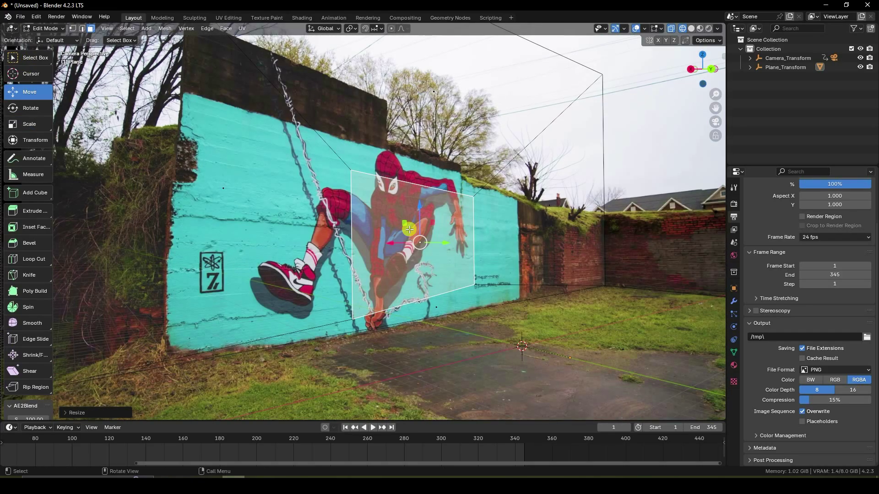
left_click_drag(422, 222, 415, 205)
key("KP_0")
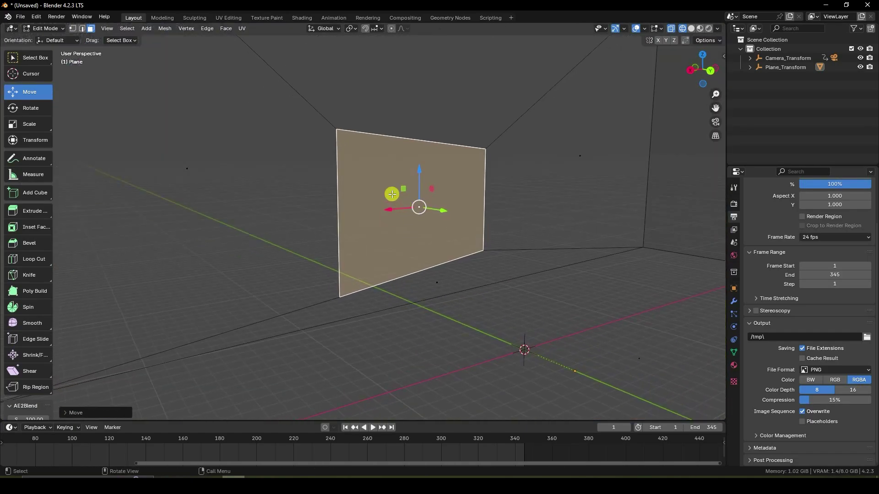
Extrude the inset face backward behind the wall into a box-shaped recess, and reduce the recess's depth
key("g")
key("z")
key("z")
left_click(308, 175)
middle_click_drag(308, 175, 401, 216)
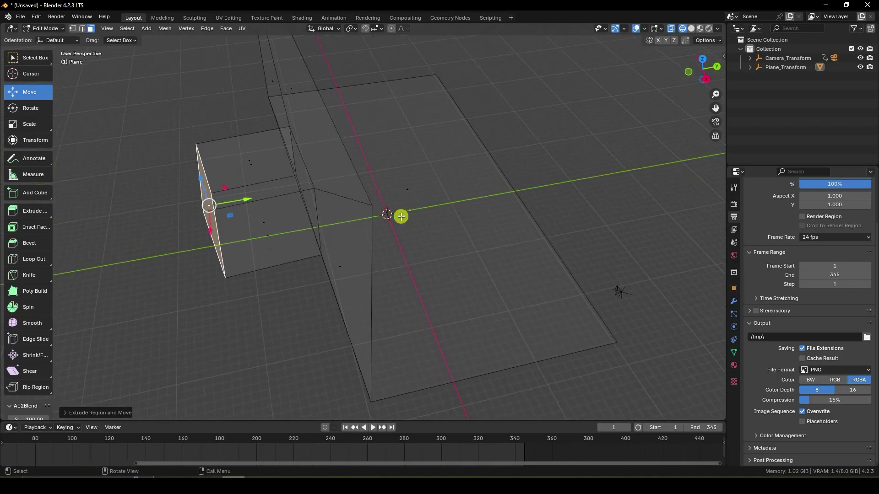
left_click_drag(237, 197, 258, 198)
middle_click_drag(258, 199, 321, 226)
Separate the selected recess faces into their own object using solid shading, and return to Object Mode
middle_click_drag(379, 213, 396, 257)
left_click(692, 29)
right_click(381, 224)
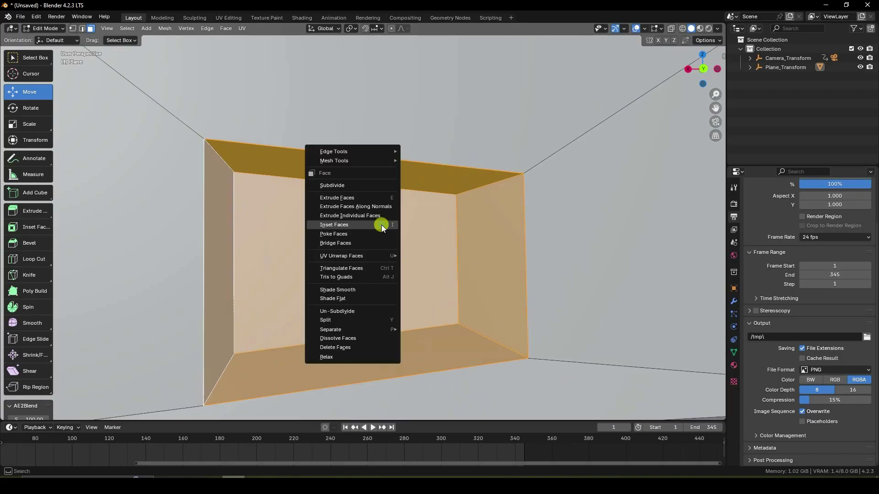
mouse_move(341, 330)
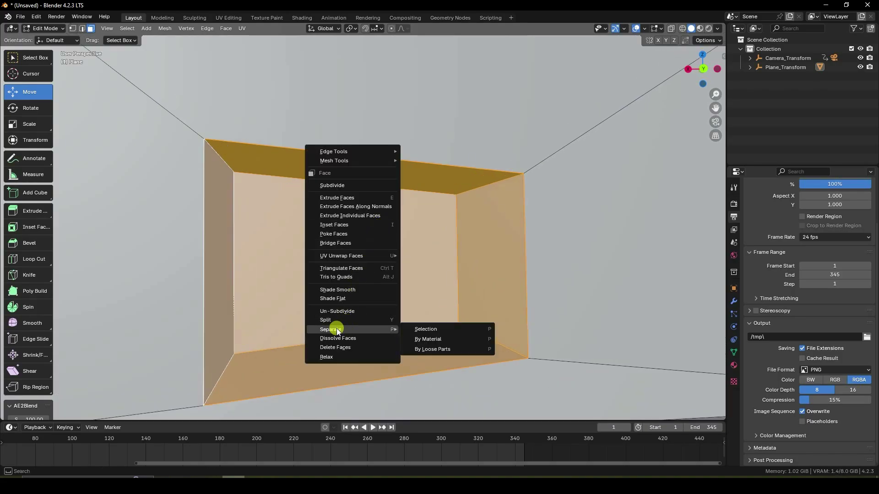
left_click(423, 330)
left_click(48, 29)
left_click(51, 36)
Select the separated recess box behind the wall and create a new material for it
scroll(291, 152, "down", 4)
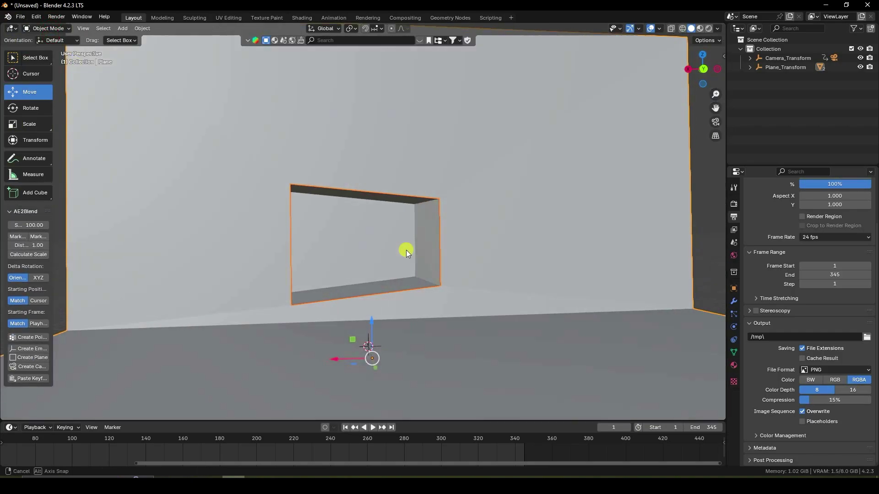
middle_click_drag(405, 250, 386, 240)
left_click(385, 240)
middle_click_drag(679, 204, 429, 234)
left_click(267, 214)
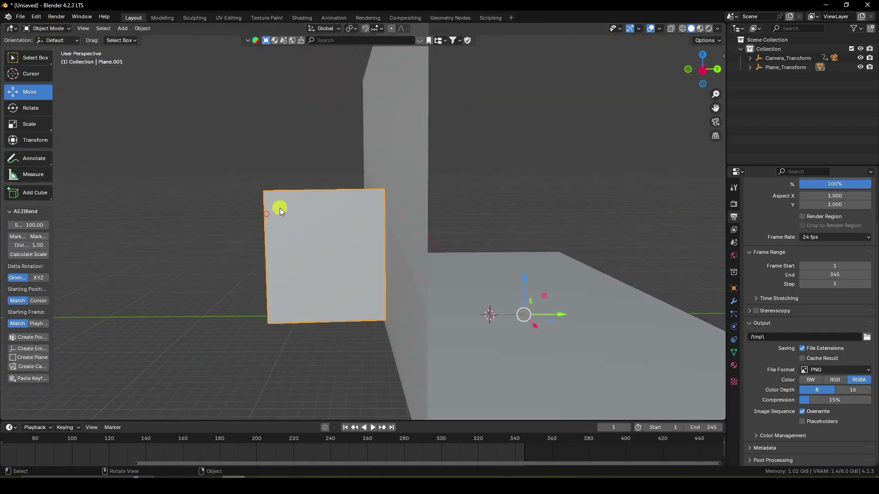
left_click(733, 365)
left_click(793, 239)
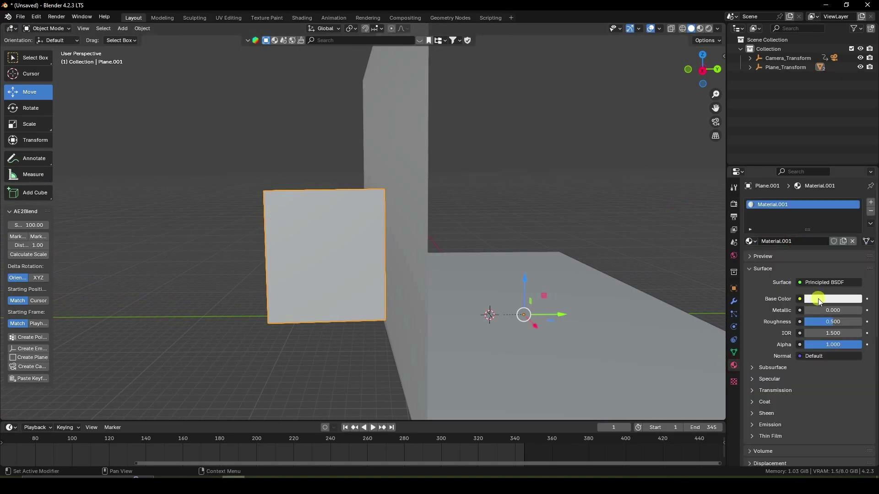
Set the recess material's base color to hue 0.6, saturation 0.8 and value 1, and its roughness to 0.3
left_click(817, 299)
left_click(796, 259)
type("0.")
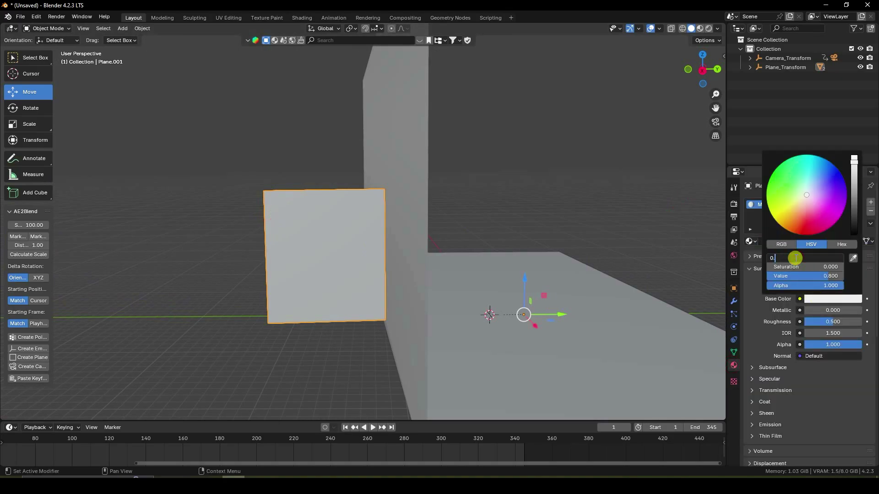
type("6")
key("Tab")
key("Tab")
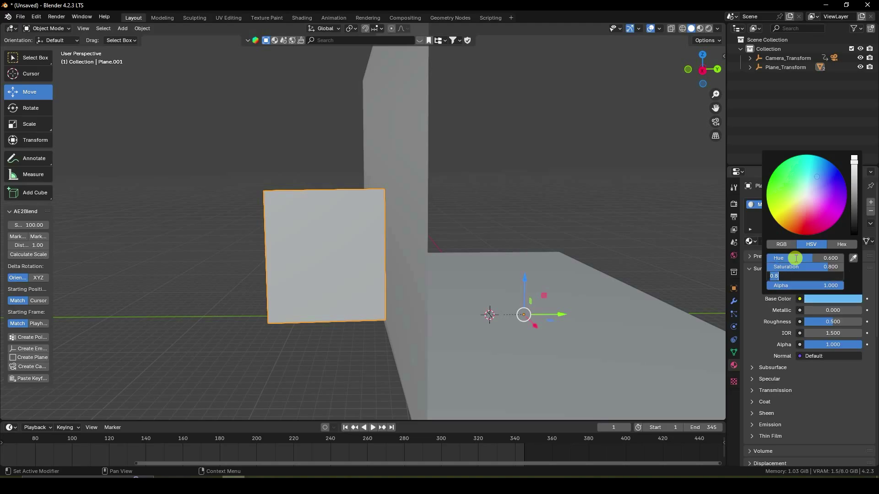
type("1")
key("Return")
left_click(837, 324)
type("0.3")
key("Return")
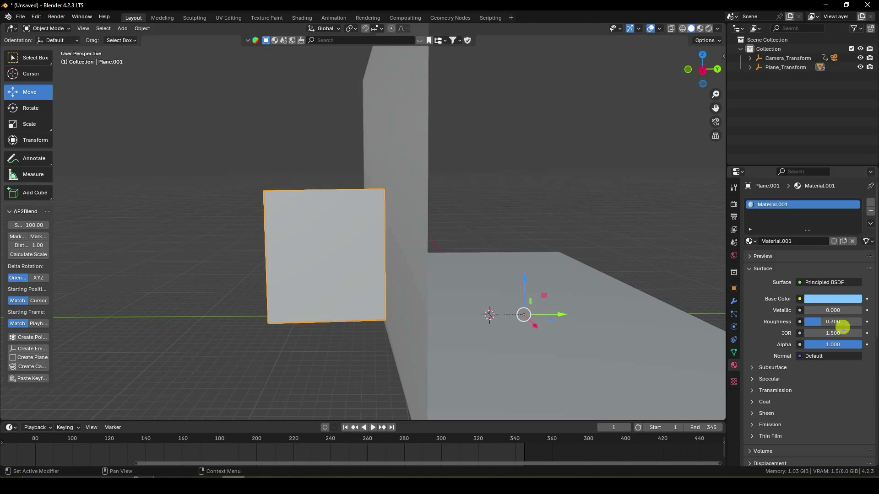
Select the wall and ground object and check its object visibility settings
middle_click_drag(702, 401, 341, 311)
scroll(361, 248, "up", 2)
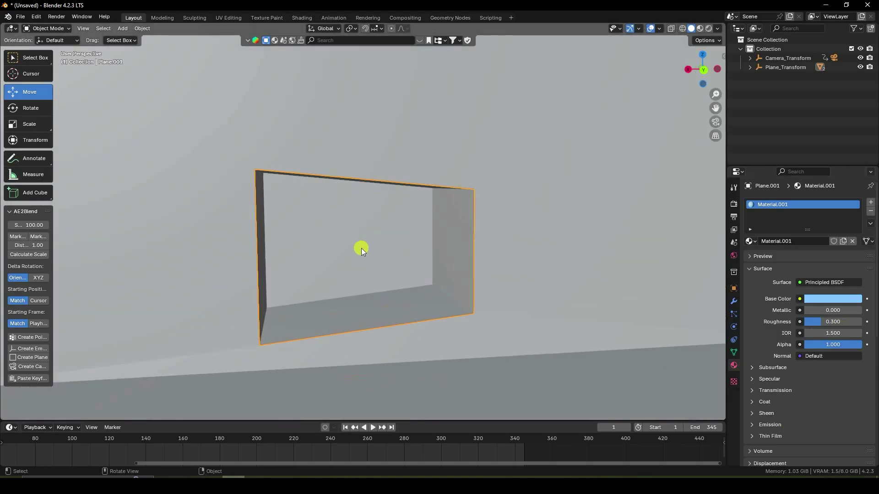
left_click(573, 197, "shift")
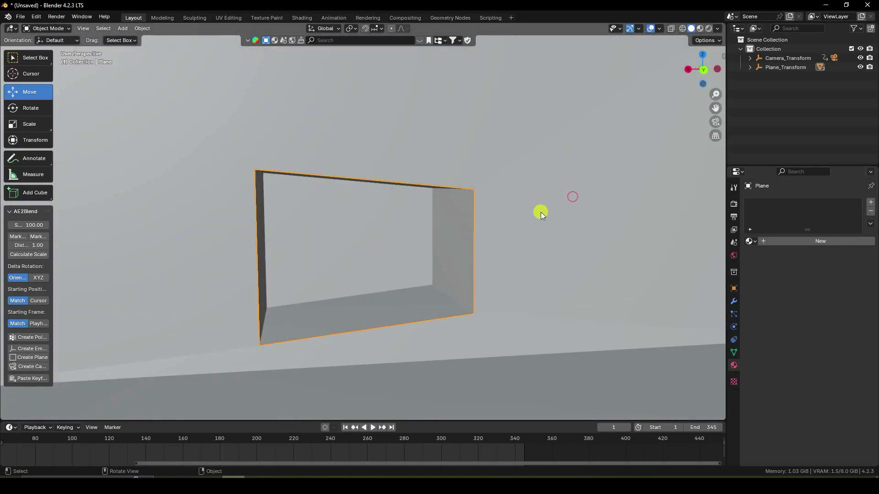
scroll(489, 195, "down", 5)
middle_click_drag(488, 195, 478, 219)
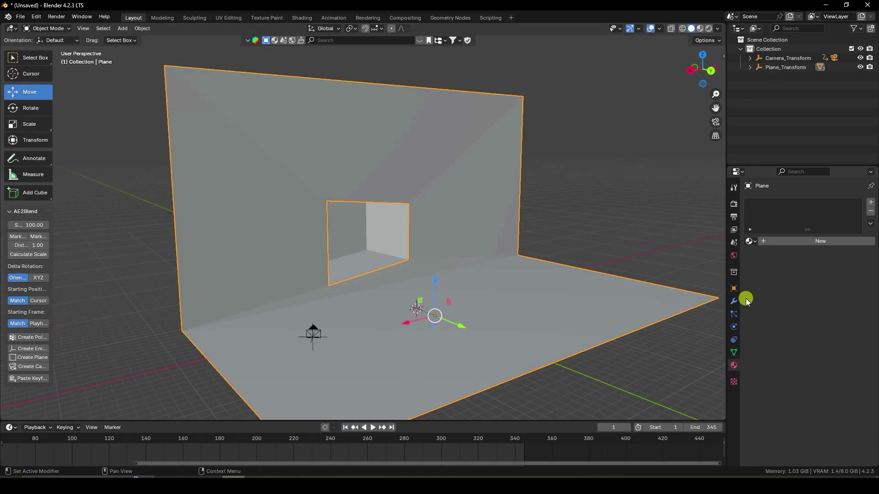
left_click(734, 290)
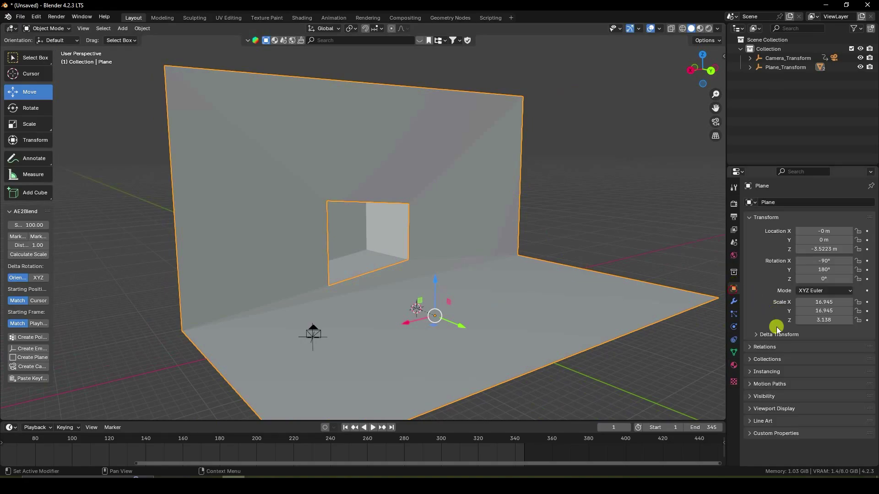
left_click(750, 396)
left_click(750, 396)
Set the render engine to Cycles with GPU Compute and the render max samples to 256
left_click(733, 203)
left_click(841, 201)
left_click(810, 233)
left_click(814, 225)
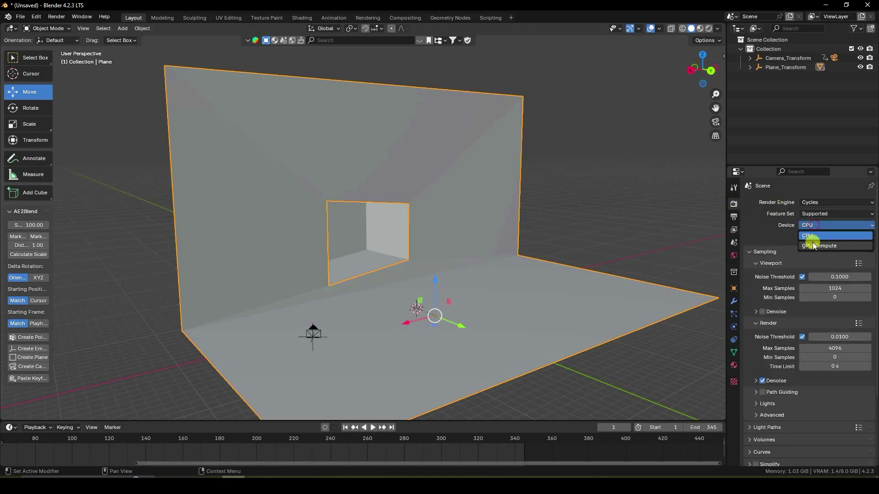
left_click(813, 246)
left_click(833, 337)
type("256")
key("Return")
Enable the transparent film background and set the color management view transform to Standard
scroll(751, 412, "down", 4)
left_click(749, 399)
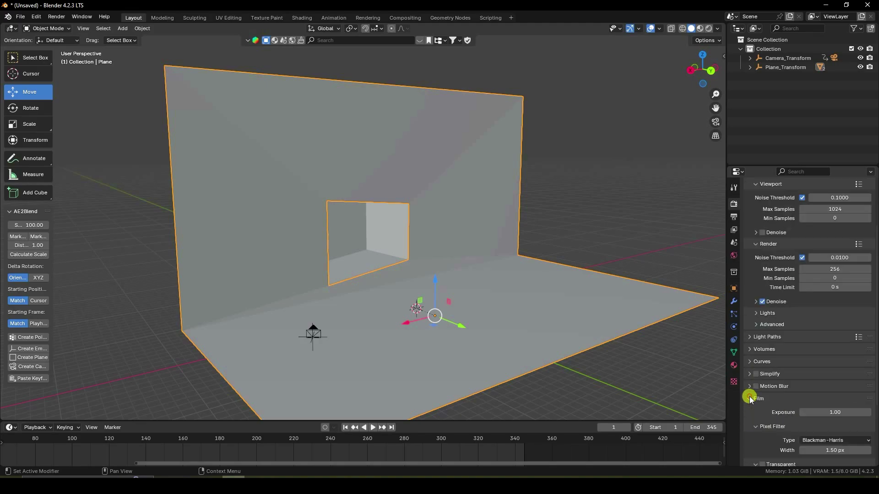
scroll(755, 394, "down", 4)
scroll(764, 397, "down", 1)
left_click(750, 459)
scroll(773, 421, "down", 5)
left_click(810, 391)
left_click(810, 394)
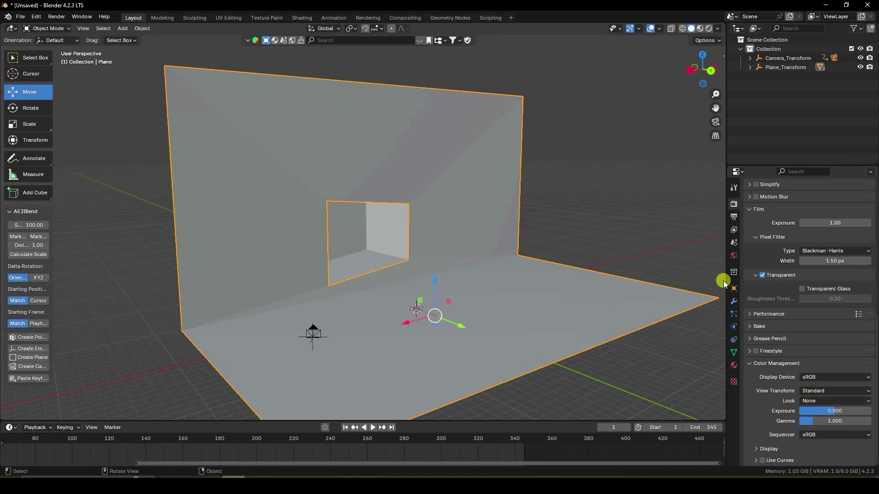
Make the wall and ground object a shadow catcher in its visibility settings
left_click(733, 288)
left_click(748, 422)
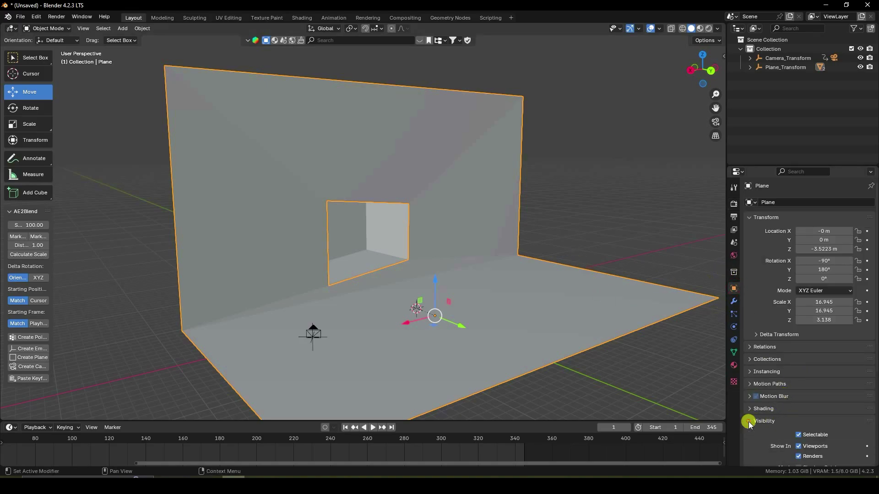
scroll(789, 416, "down", 5)
left_click(798, 376)
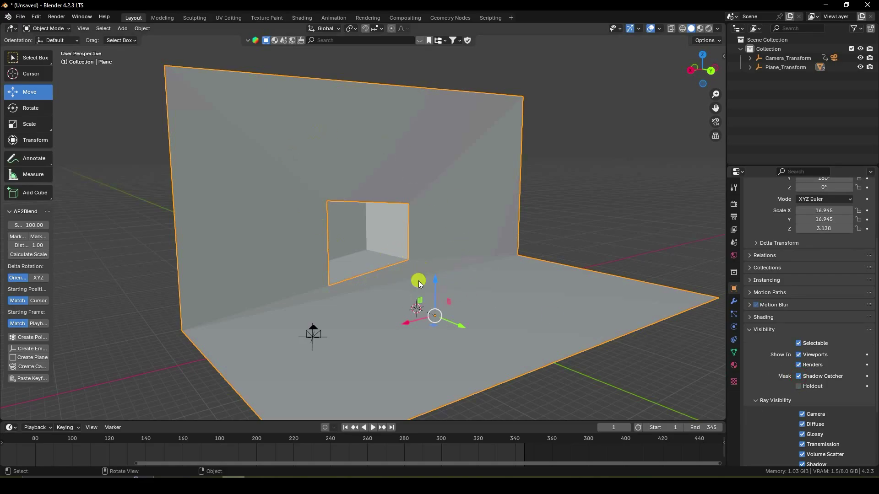
Add a cube and, in wireframe top view, move it along Y to about -16.1 m inside the recess outline
middle_click_drag(614, 259, 359, 243)
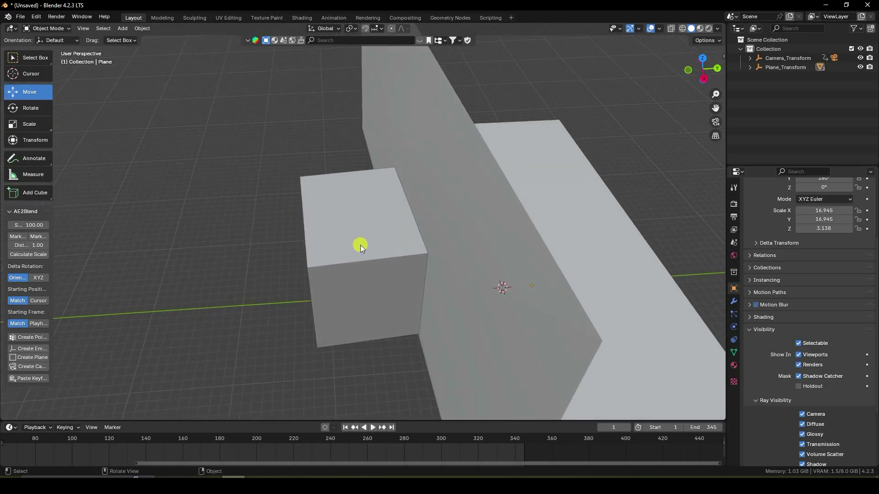
left_click(123, 29)
mouse_move(140, 39)
left_click(235, 47)
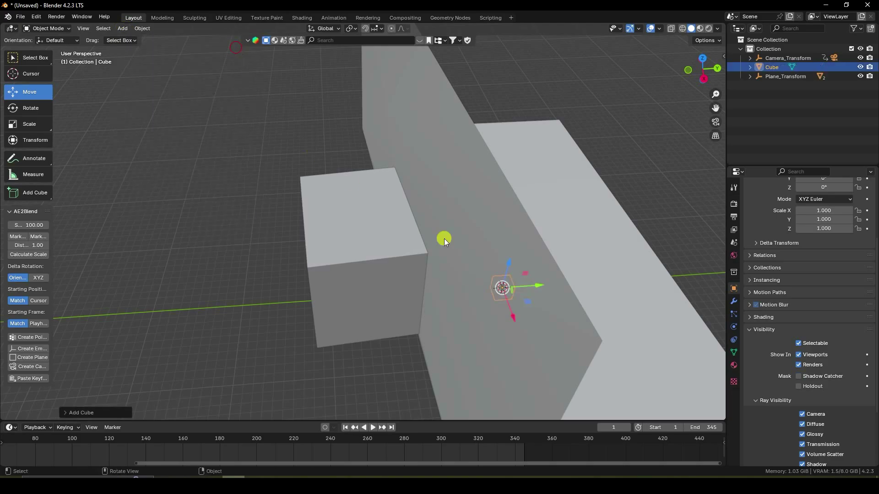
key("KP_7")
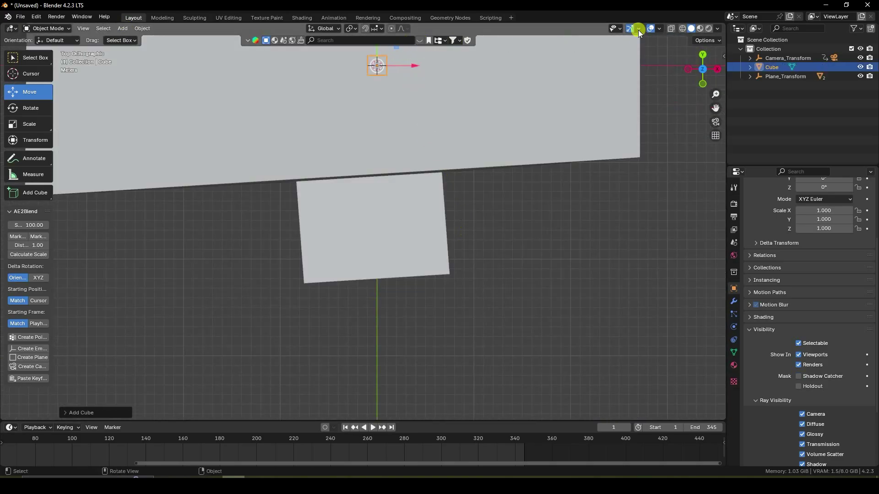
left_click(681, 28)
middle_click_drag(412, 103, 391, 129)
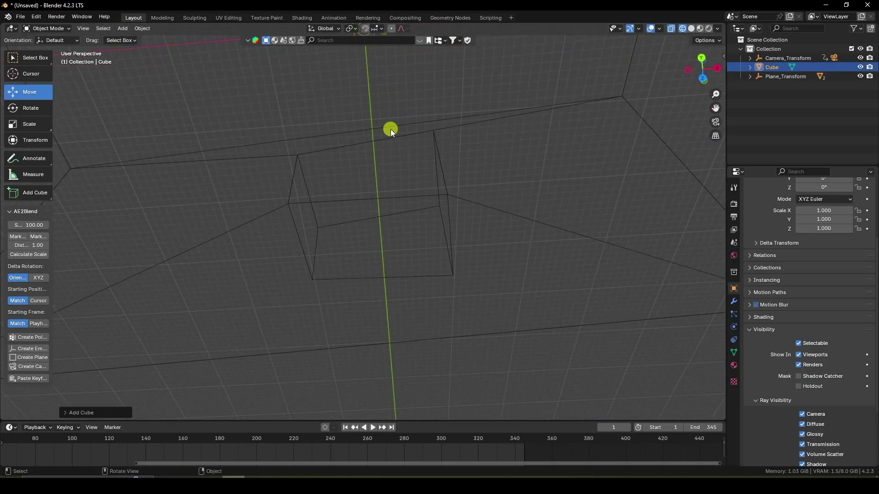
key("KP_7")
left_click_drag(362, 94, 364, 197)
Scale the cube uniformly to about 2.74 and rotate it 4° about Z to align with the recess
scroll(402, 229, "up", 3)
key("s")
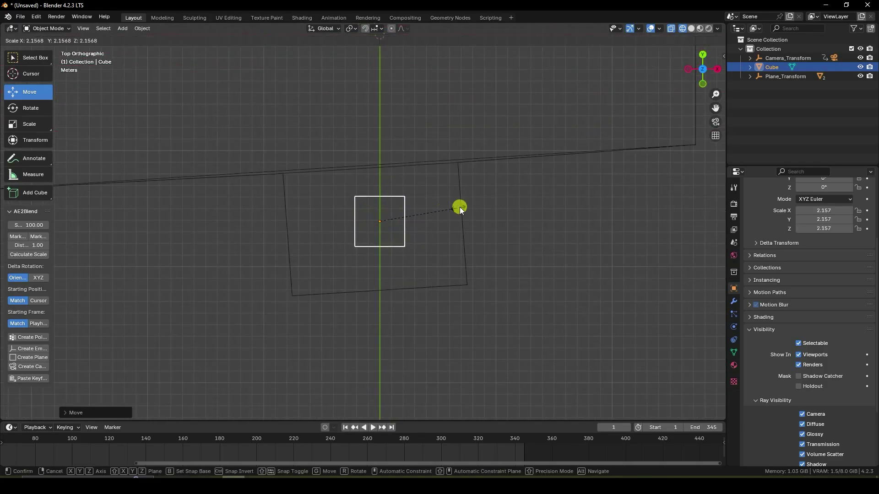
left_click(479, 201)
scroll(401, 196, "up", 1)
scroll(417, 225, "up", 1)
middle_click_drag(416, 226, 414, 242, "shift")
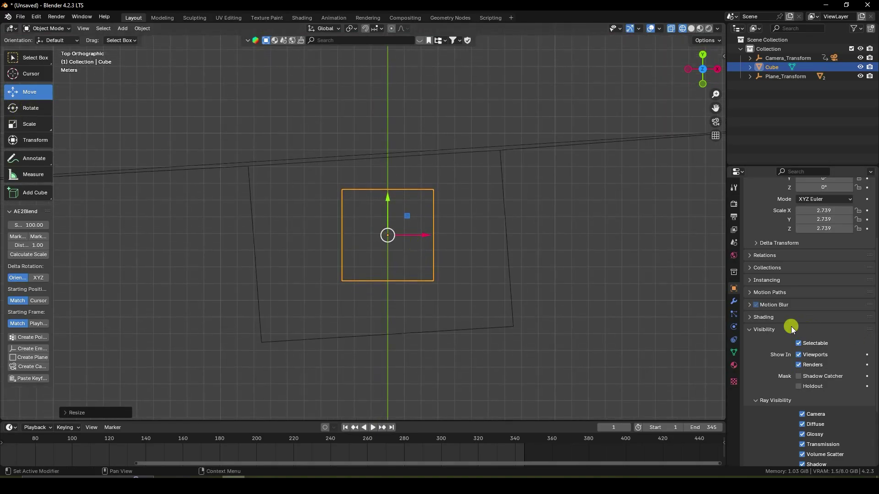
scroll(799, 329, "up", 5)
left_click_drag(822, 278, 120, 281)
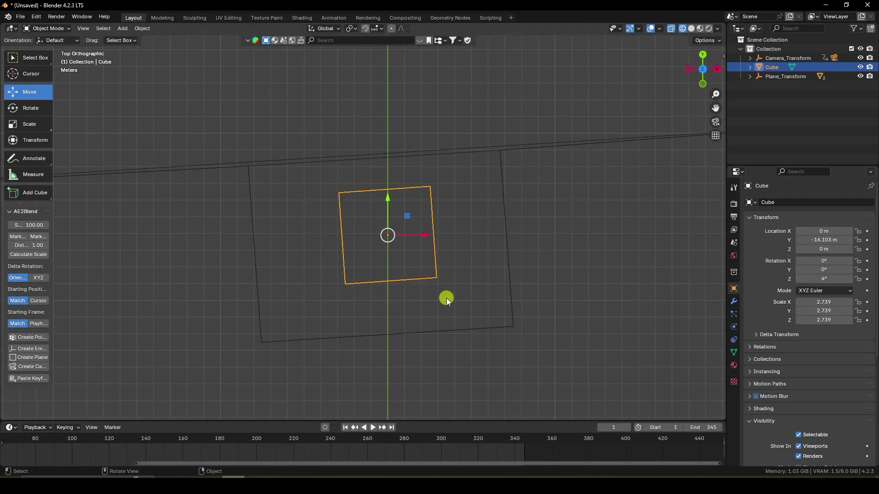
Raise the cube to about Z 12.8 m near the recess's top and shift it back to about Y -17 m
scroll(446, 298, "down", 2)
middle_click_drag(445, 298, 352, 215)
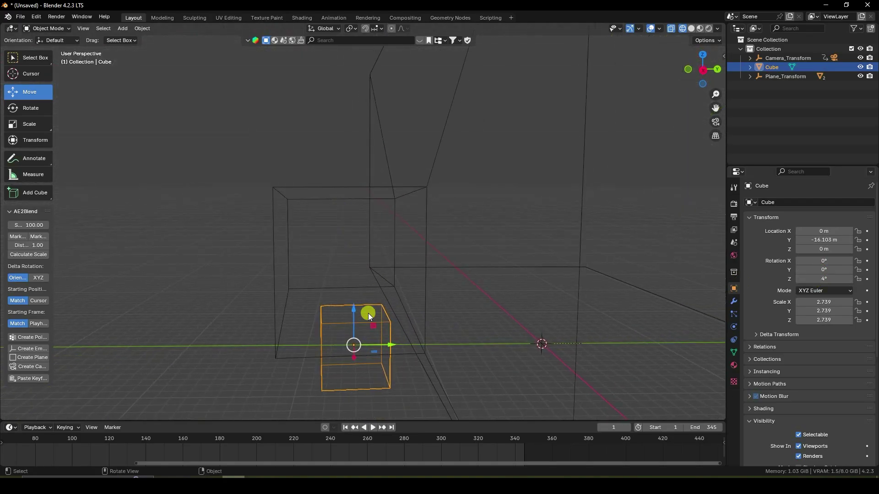
left_click_drag(355, 308, 335, 153)
middle_click_drag(335, 153, 385, 245)
left_click_drag(392, 220, 379, 220)
middle_click_drag(379, 220, 362, 201)
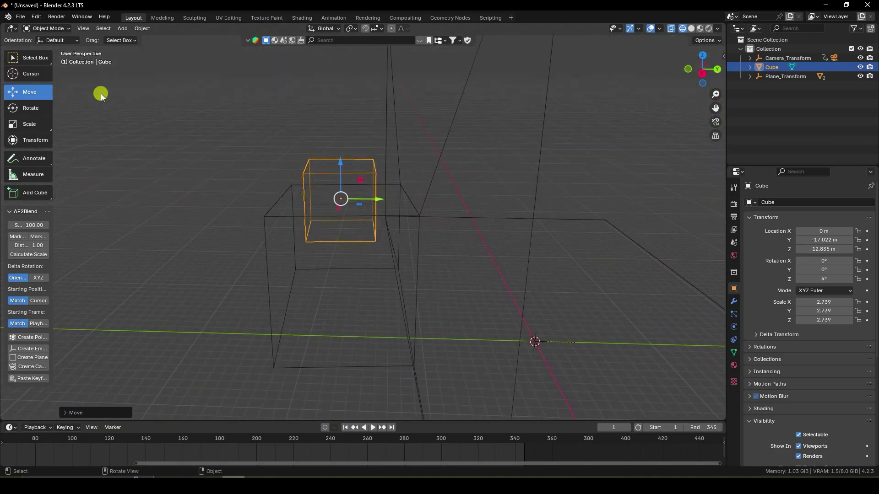
Add a Boolean modifier in Difference mode to the wall and ground object, with Cube as the cutting object
scroll(323, 194, "up", 4)
left_click(213, 248)
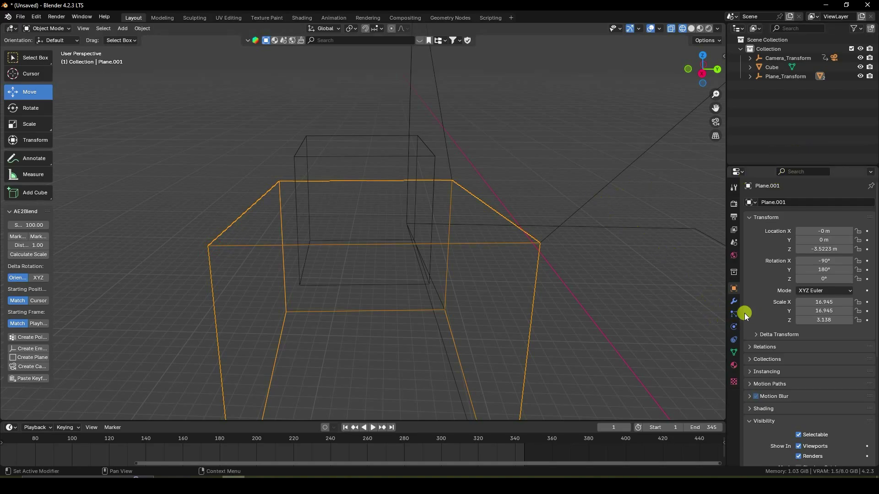
left_click(734, 302)
left_click(757, 202)
mouse_move(717, 233)
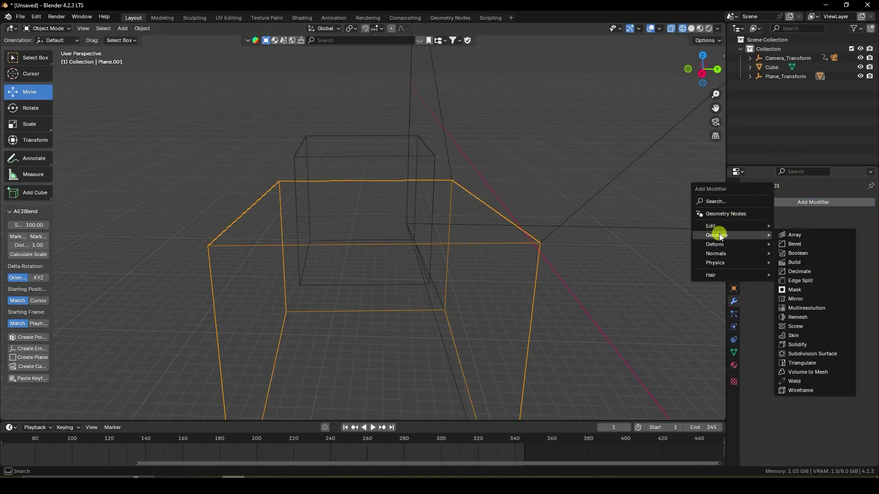
left_click(800, 251)
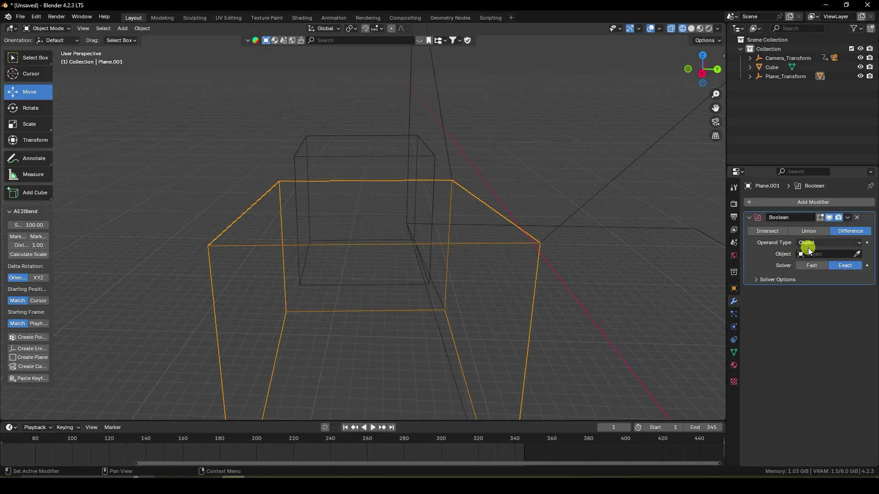
left_click(800, 254)
left_click(788, 265)
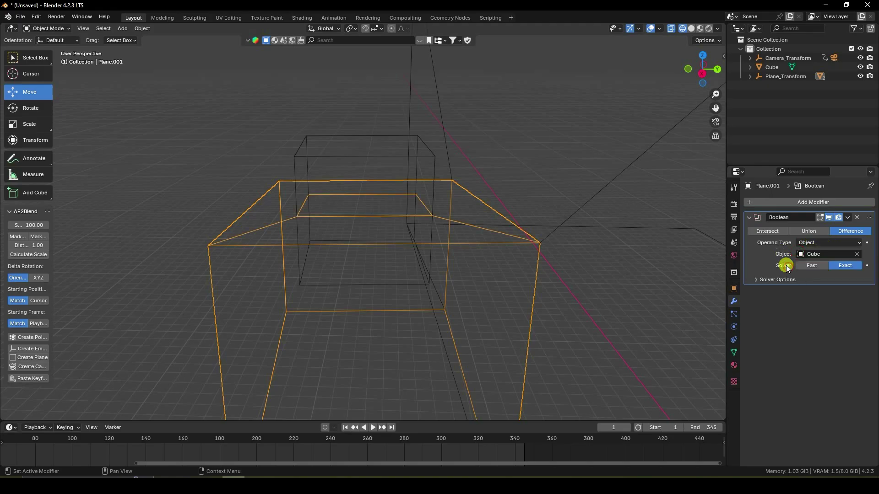
In solid shading, apply the Boolean modifier on the wall object and delete the cutter cube
left_click(691, 29)
mouse_move(361, 223)
middle_mouse_down()
mouse_move(276, 195)
mouse_move(279, 182)
middle_mouse_up()
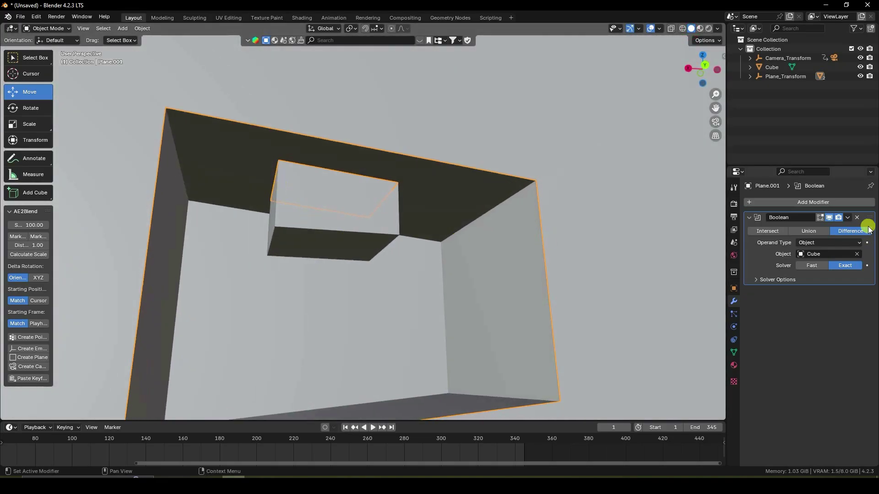
left_click(847, 218)
left_click(800, 229)
left_click(295, 235)
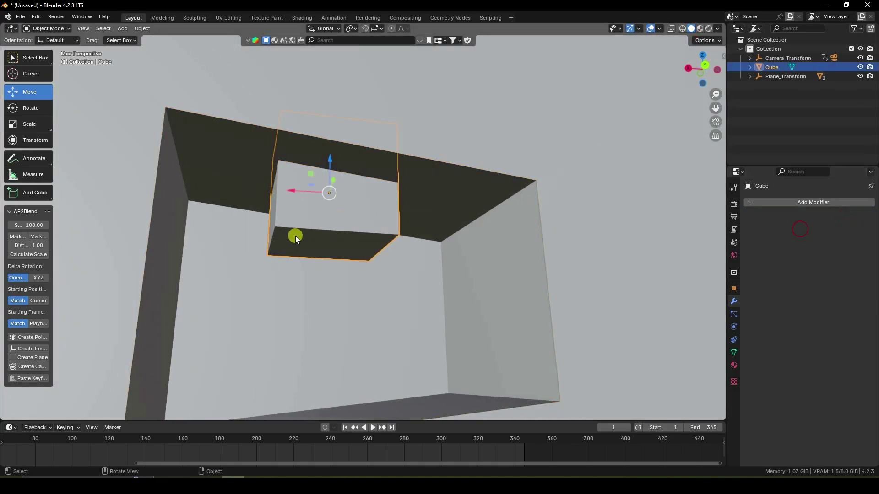
key("Delete")
Select the wall object and show the wireframe overlay over the solid shading
middle_click_drag(356, 241, 487, 238)
scroll(487, 237, "down", 4)
left_click(400, 237)
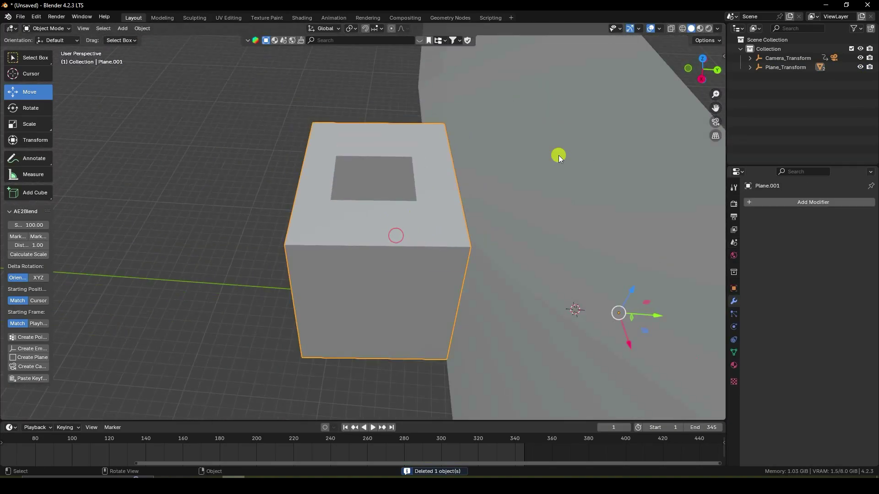
left_click(717, 28)
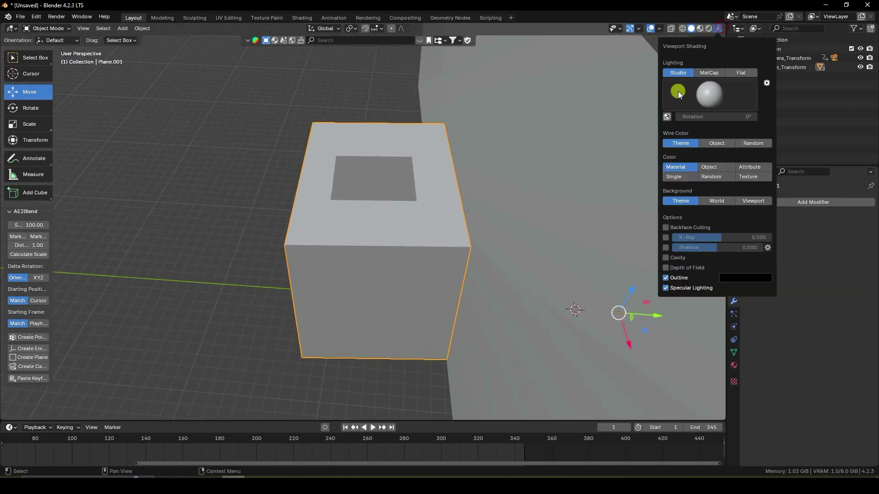
left_click(659, 28)
In Edit Mode with edge selection, select the edges around the square opening on top of the recess box
left_click(63, 27)
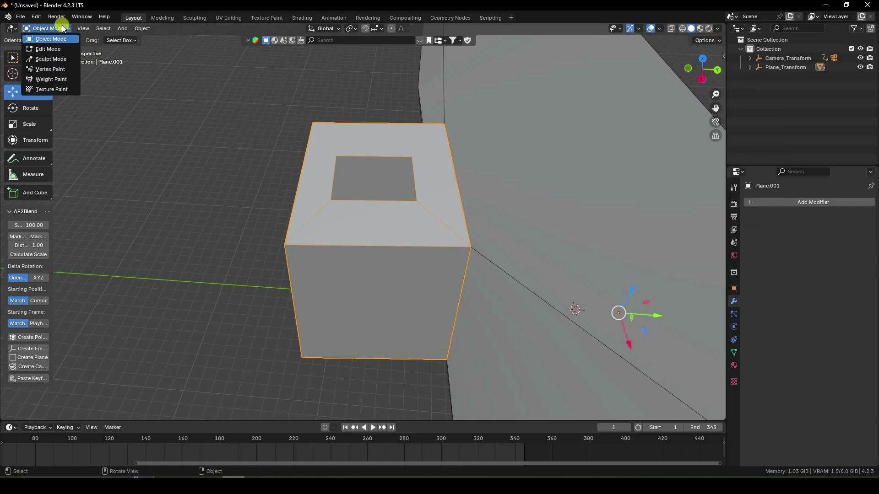
left_click(43, 49)
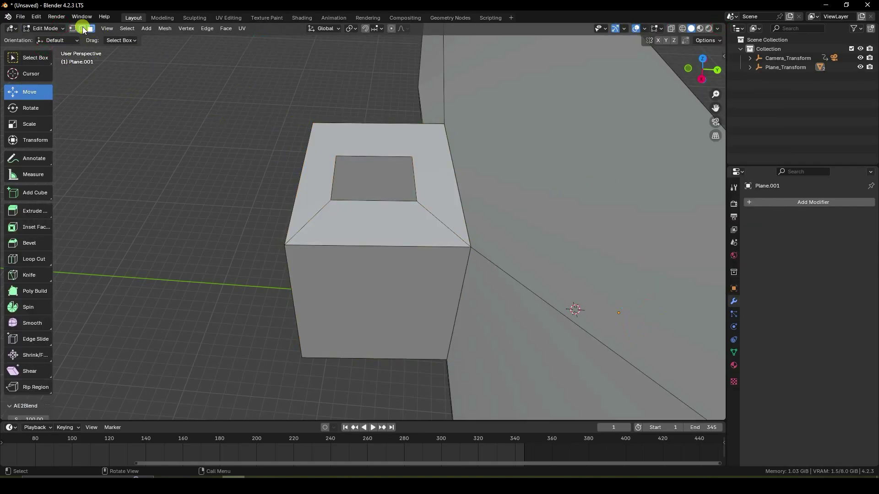
left_click(334, 177, "shift")
left_click(398, 200, "shift")
middle_click_drag(418, 190, 367, 276)
Extrude the opening's edges, raise them along Z into a chute and shift them slightly back along Y
key("e")
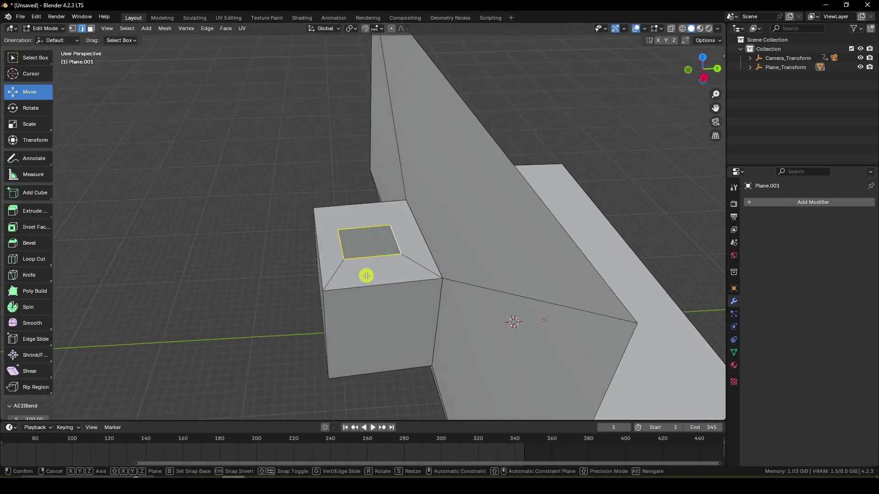
right_click(366, 275)
left_click_drag(365, 218, 371, 171)
middle_click_drag(371, 172, 384, 163)
left_click_drag(401, 160, 386, 161)
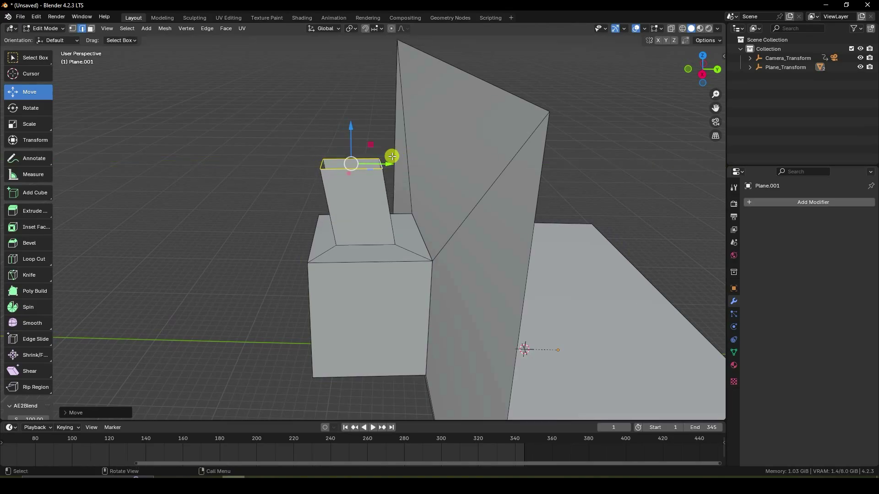
Scale up the chute's top edge loop to flare it into a funnel, and return to Object Mode with nothing selected
key("s")
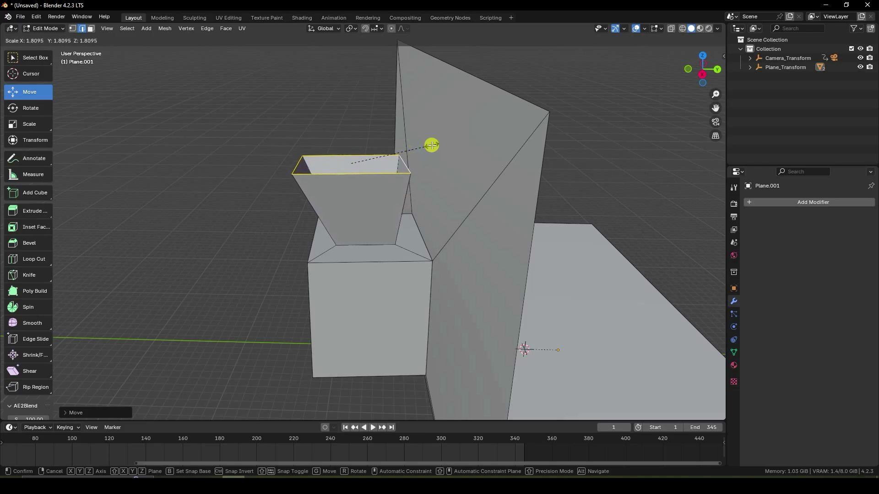
middle_click_drag(438, 145, 368, 158, "alt")
left_click(402, 219)
scroll(368, 158, "up", 3)
scroll(369, 158, "down", 5)
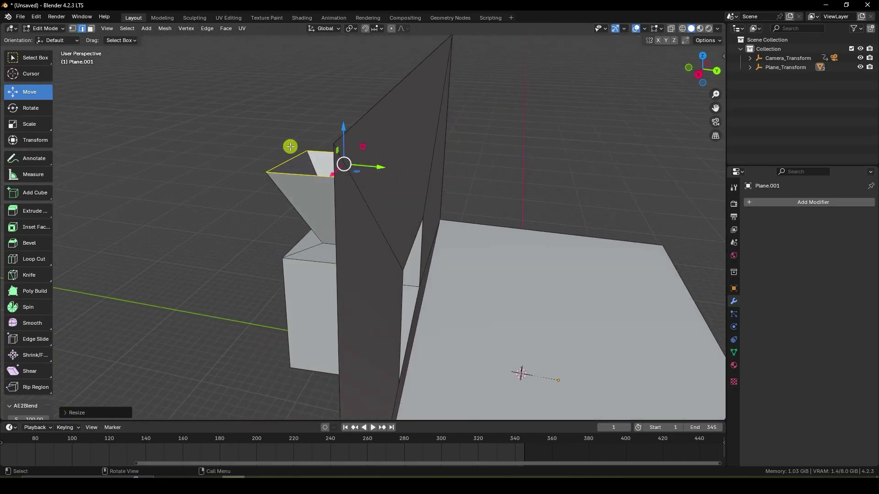
left_click(39, 28)
left_click(41, 37)
left_click(224, 120)
scroll(424, 199, "down", 5)
scroll(413, 221, "up", 7)
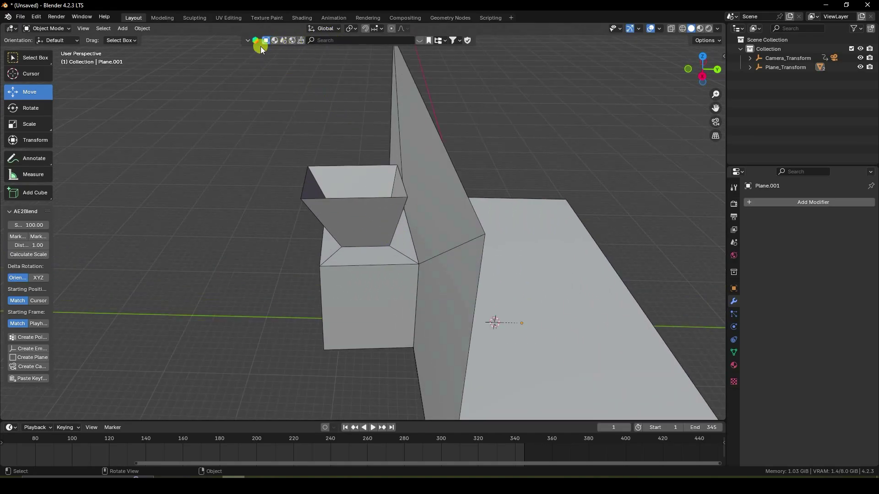
Search the online asset library for "apple" and browse the available fruit models
left_click(334, 39)
key("Return")
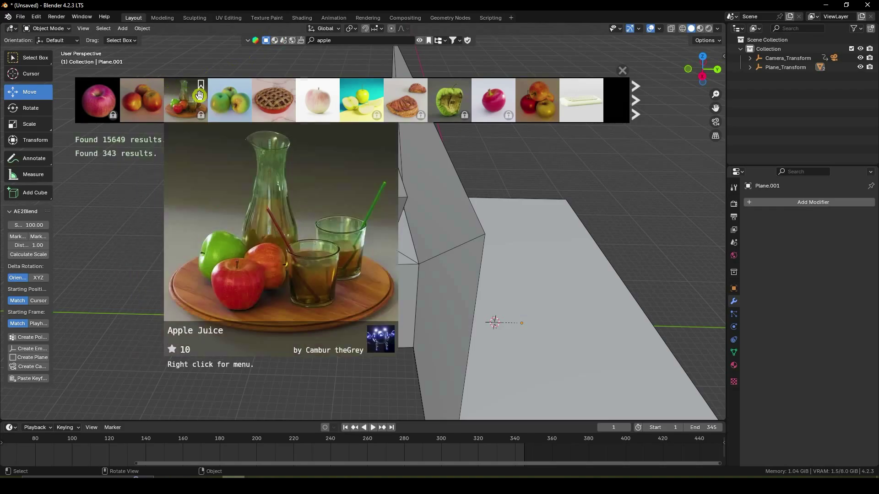
mouse_move(323, 96)
left_click(635, 102)
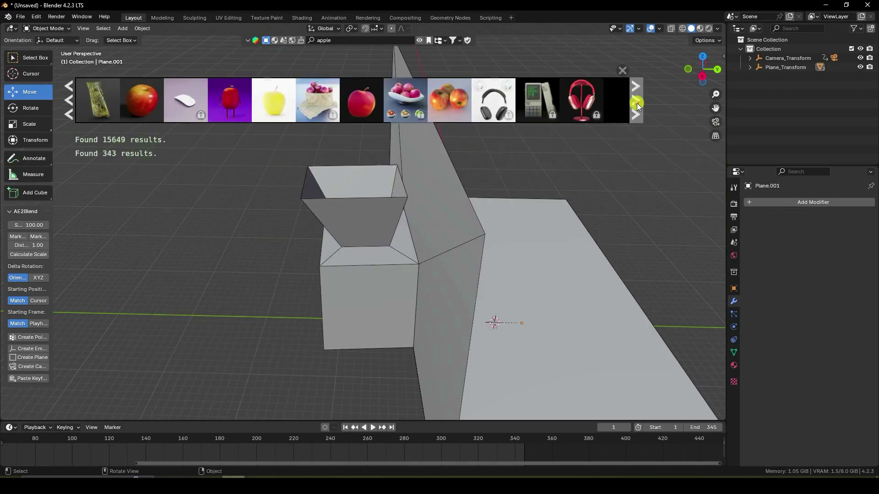
mouse_move(142, 102)
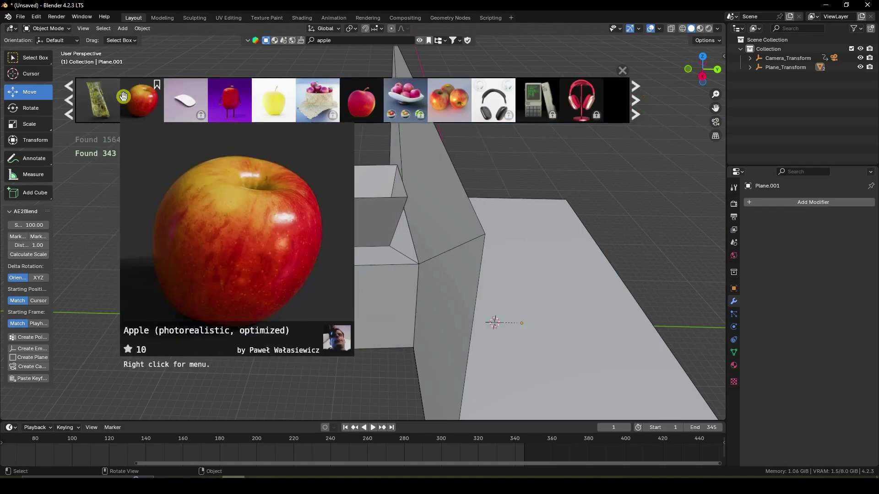
mouse_move(274, 106)
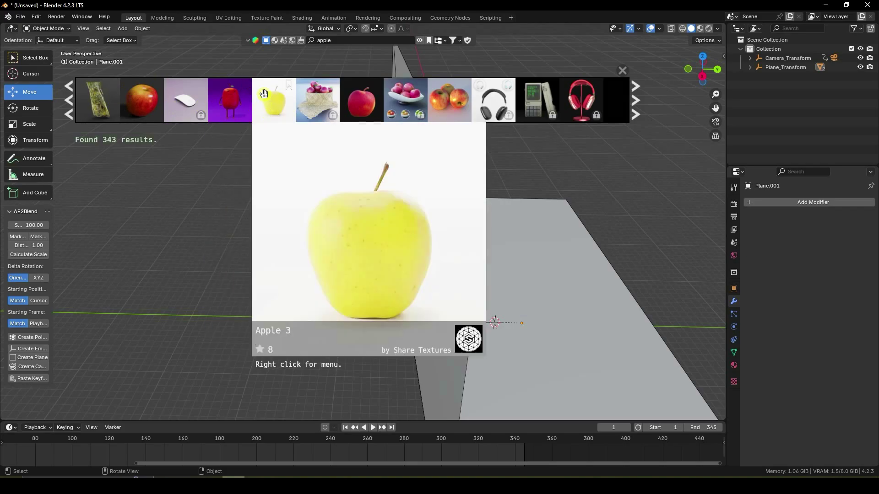
mouse_move(467, 114)
left_click(622, 70)
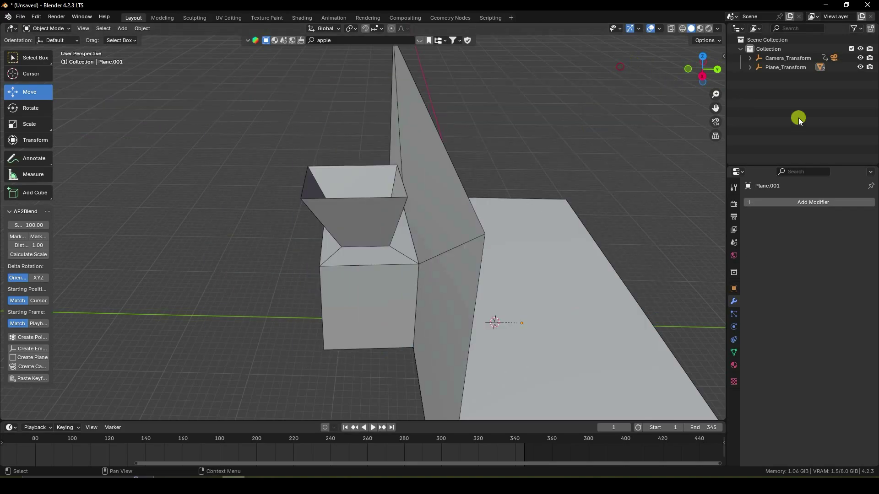
Create a new scene collection and append the fruits collection from fruits.blend into it
right_click(809, 105)
left_click(806, 101)
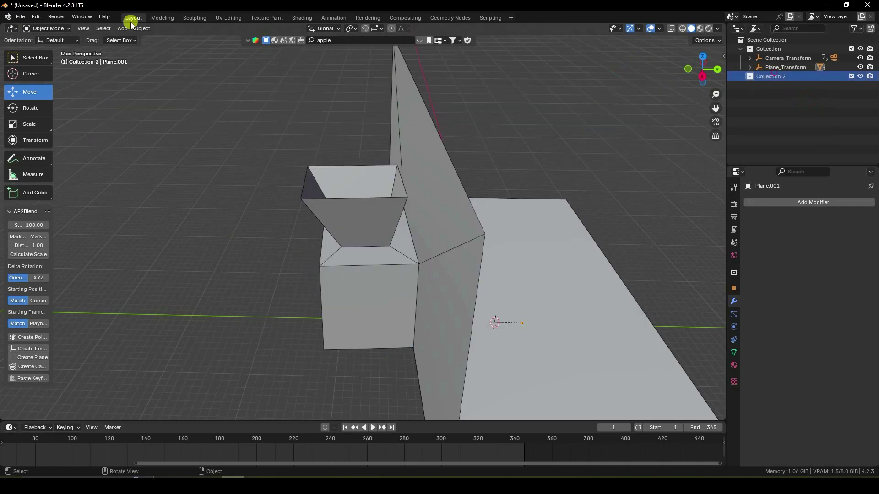
left_click(20, 16)
left_click(39, 125)
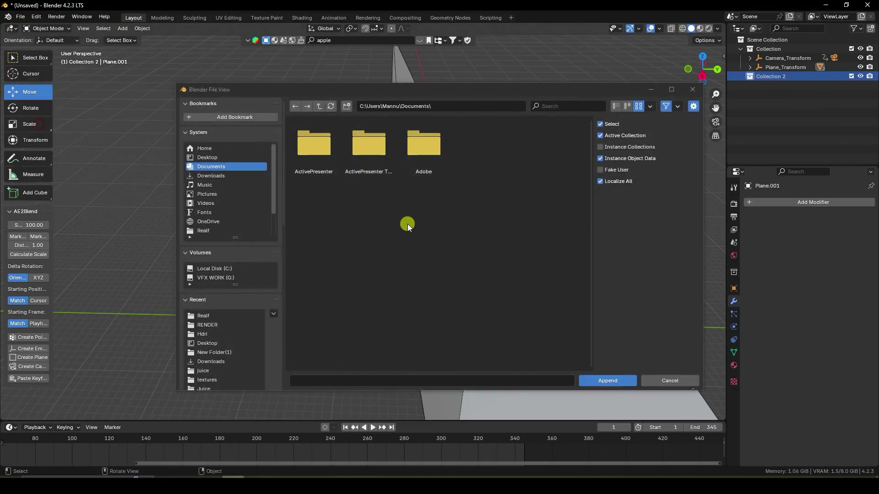
double_click(416, 145)
double_click(367, 147)
double_click(353, 149)
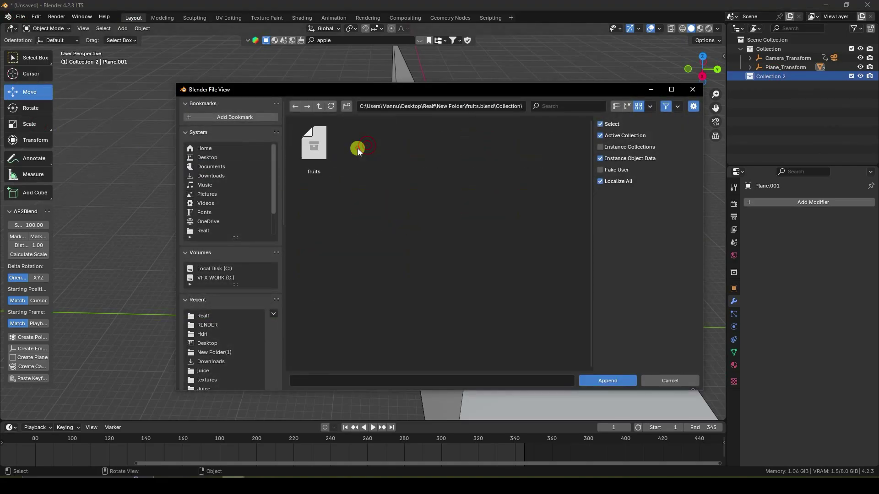
double_click(316, 144)
Scale down all the appended fruits together
middle_click_drag(501, 221, 468, 248)
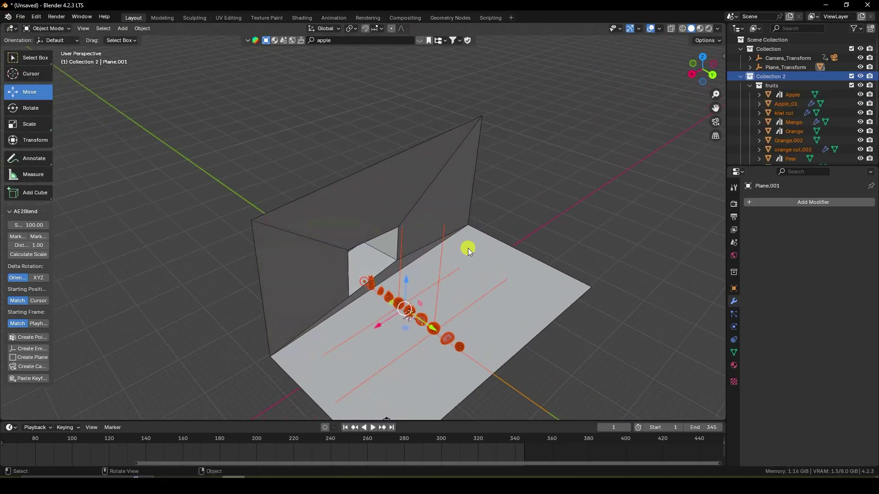
scroll(455, 332, "up", 3)
middle_click_drag(455, 331, 402, 213)
scroll(412, 179, "up", 3)
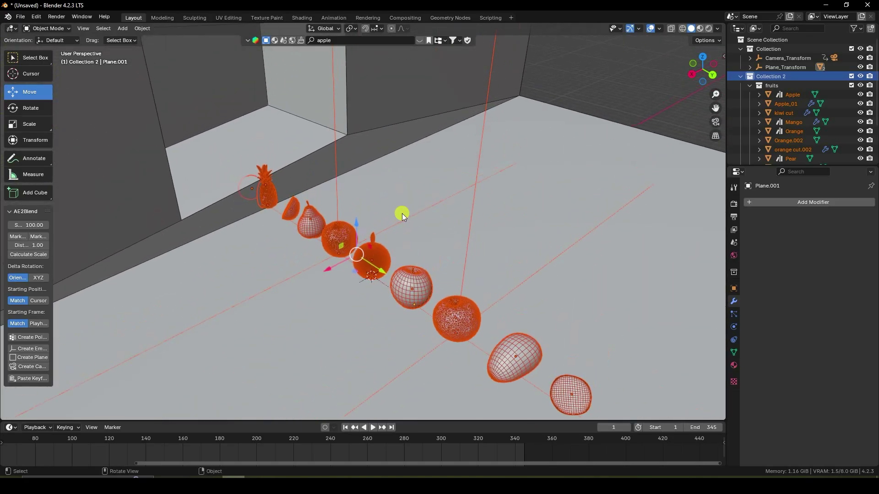
key("s")
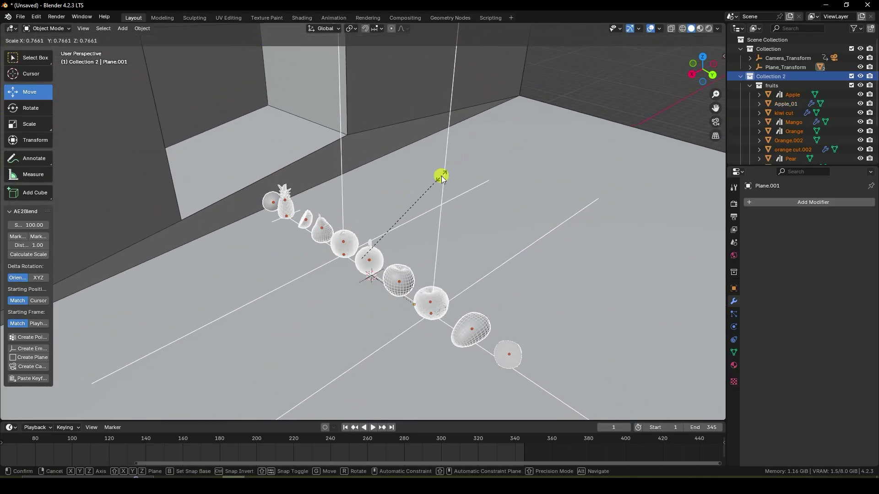
left_click(424, 187)
scroll(424, 187, "down", 6)
Raise the row of fruits along Z and shift it back along Y so it sits above the funnel
middle_click_drag(452, 197, 347, 202)
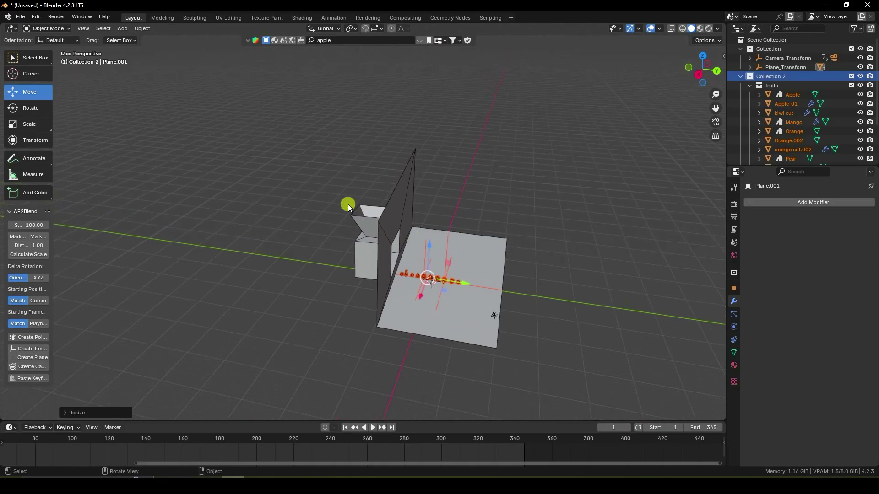
left_click_drag(424, 246, 419, 160)
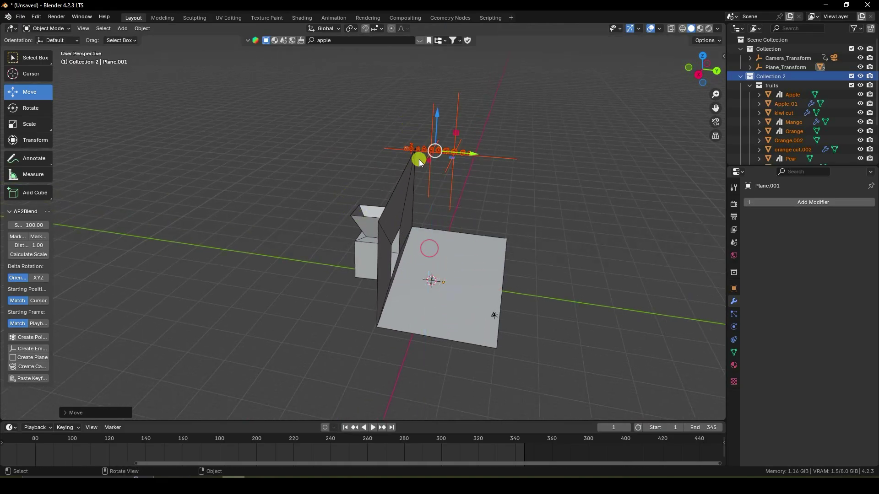
scroll(457, 147, "up", 2)
left_click_drag(500, 185, 413, 187)
middle_click_drag(413, 185, 95, 102)
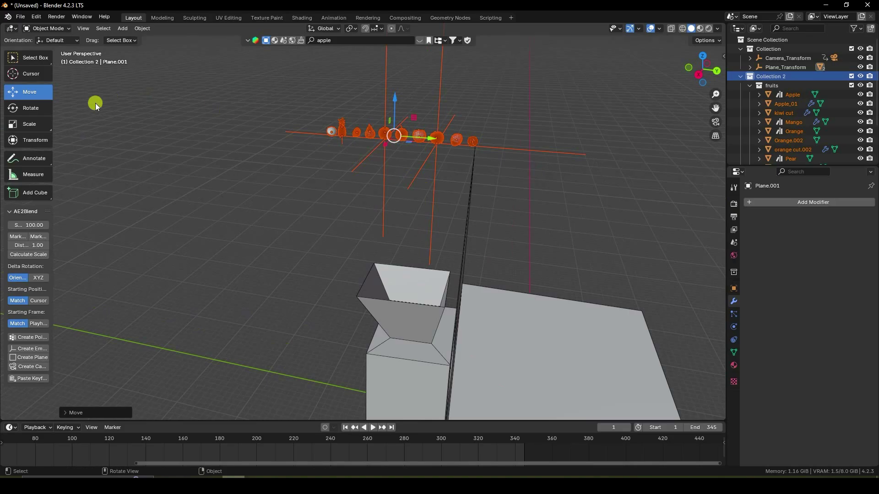
Rotate the row of fruits 90° about the global X axis so it stands vertically above the funnel
left_click(31, 110)
left_click_drag(410, 128, 429, 179)
left_click(77, 413)
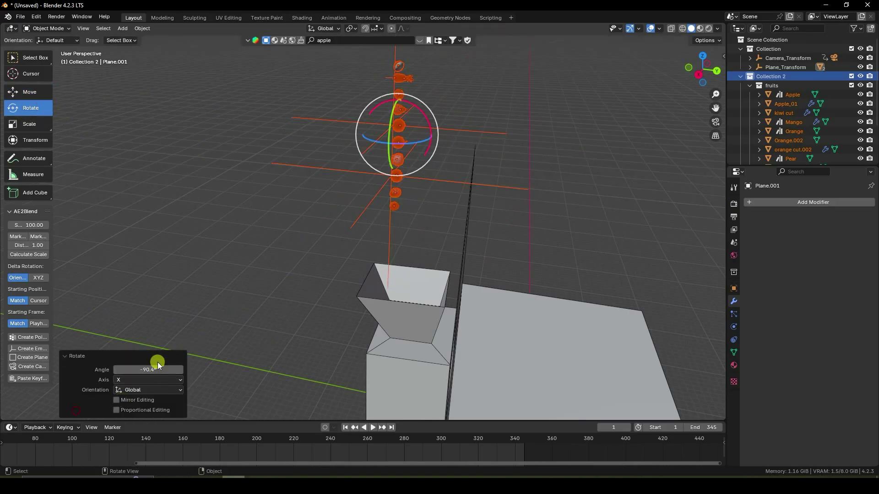
key("Return")
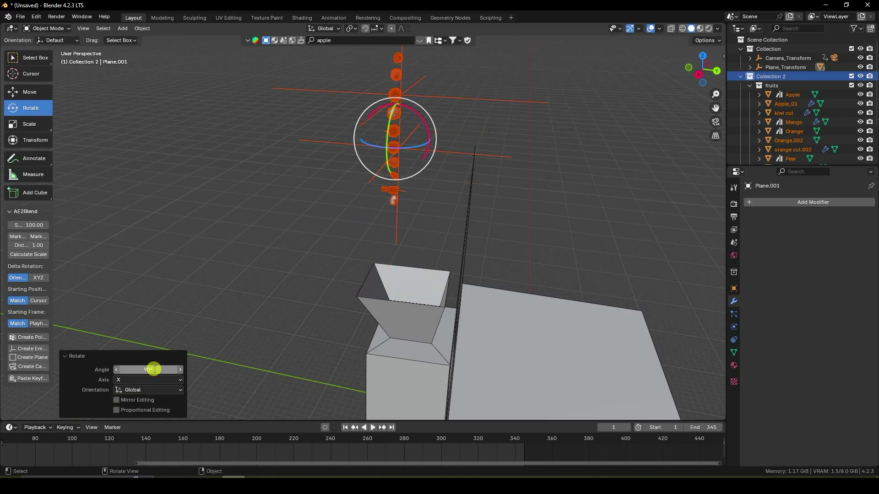
Deselect the fruits and show them in Material Preview shading with the wireframe overlay turned off
left_click(29, 92)
left_click(262, 106)
scroll(454, 141, "up", 4)
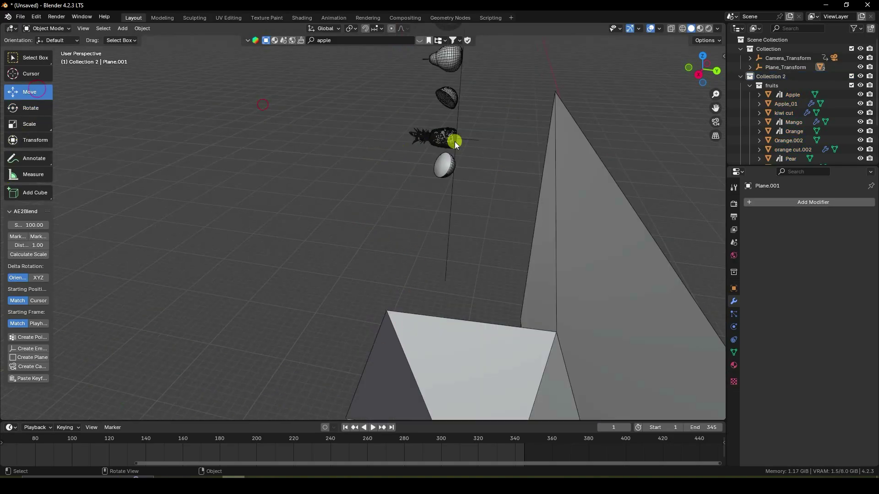
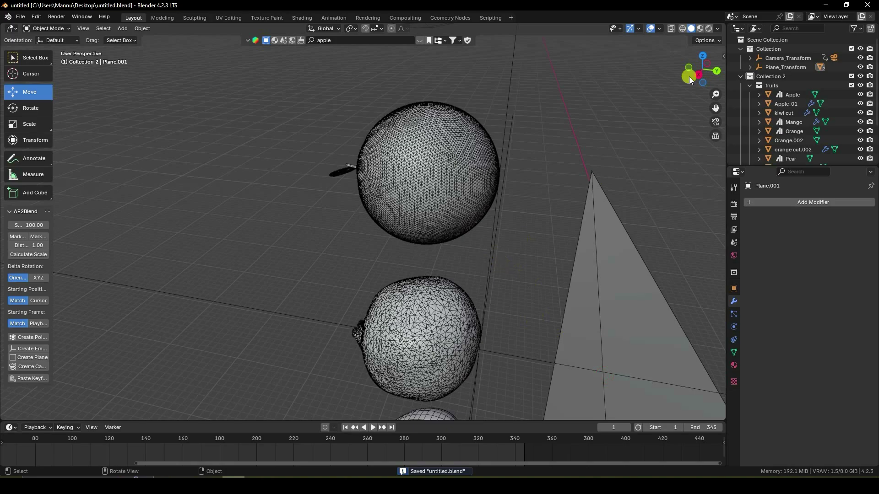
left_click(700, 29)
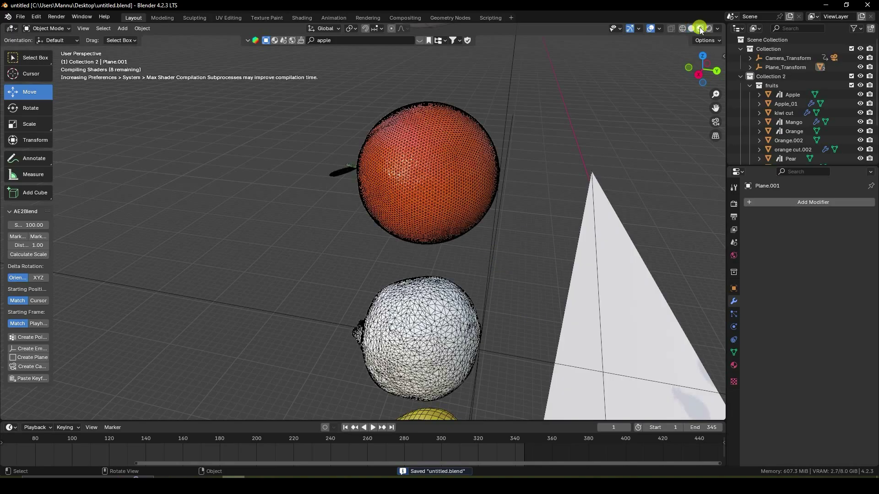
left_click(662, 26)
left_click(605, 194)
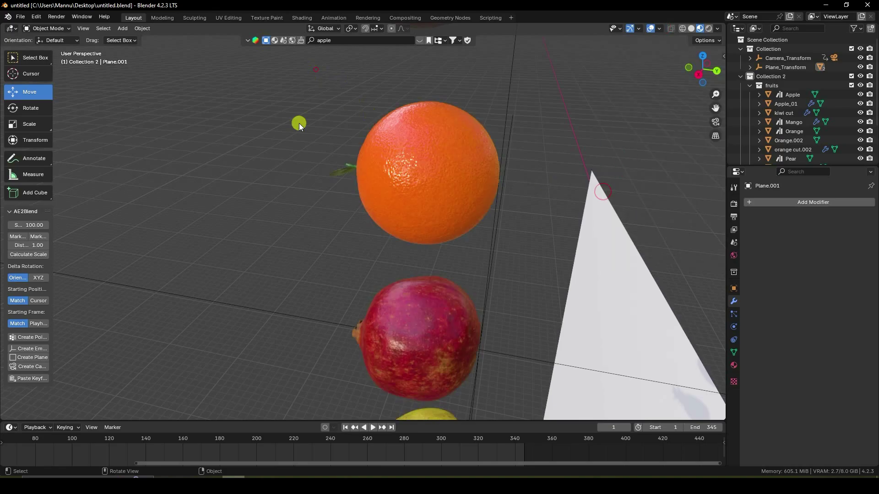
Inspect the fruits in the vertical row above the funnel one after another
scroll(320, 126, "down", 6)
scroll(381, 115, "up", 4)
scroll(382, 116, "up", 3, "shift")
scroll(410, 133, "up", 3)
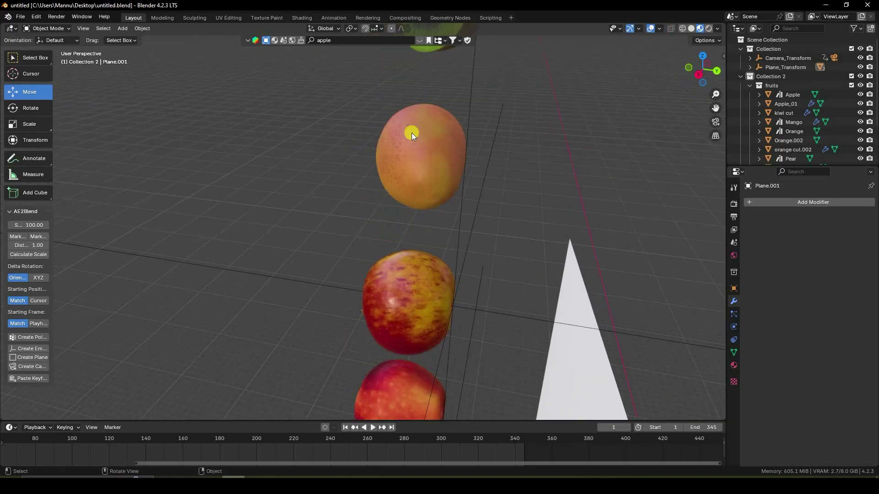
scroll(440, 271, "down", 4, "shift")
scroll(427, 212, "down", 6, "shift")
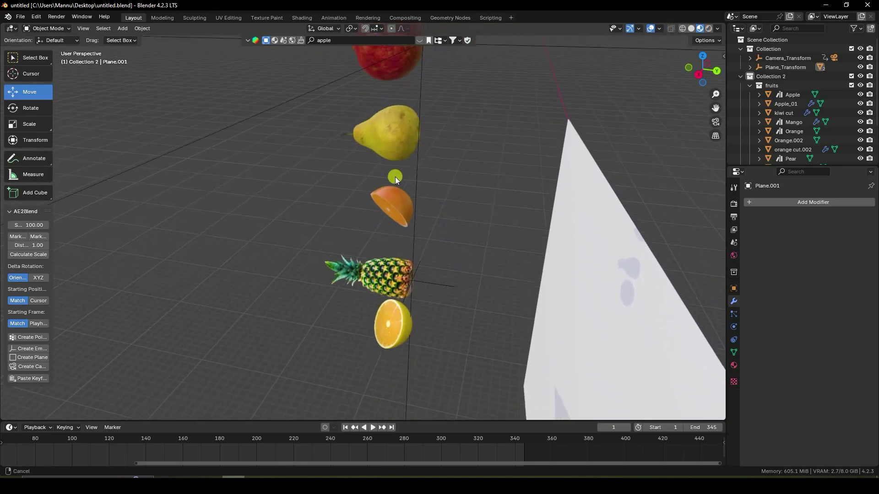
Enlarge the object list and unlink the leftover empties Food Apple 01, Food Pomegranate 01 and Pineapple from the collection
left_click_drag(765, 171, 746, 232)
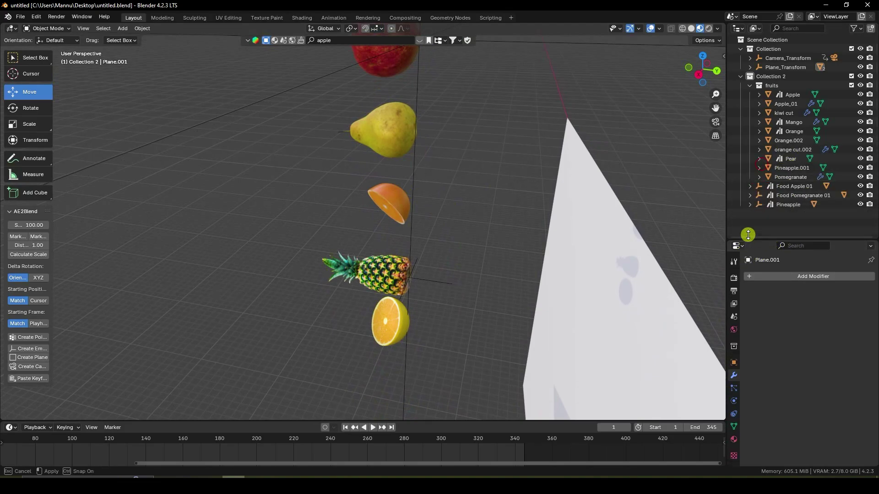
left_click(789, 185)
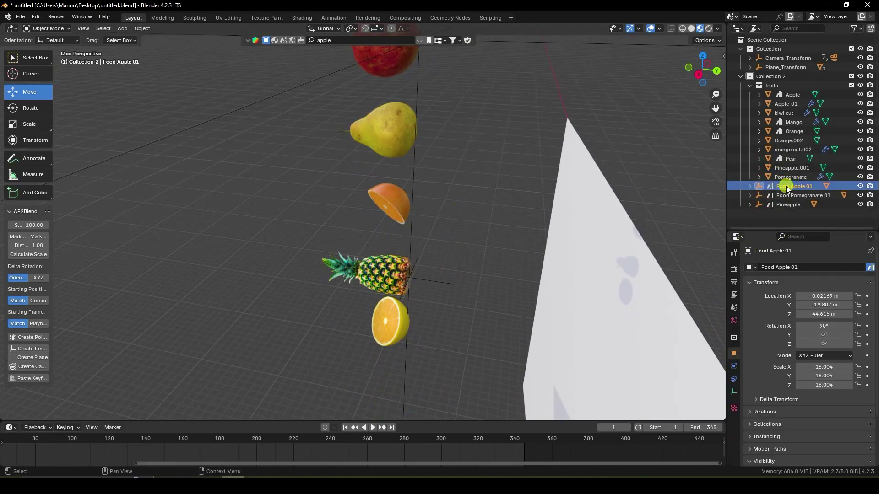
right_click(787, 186)
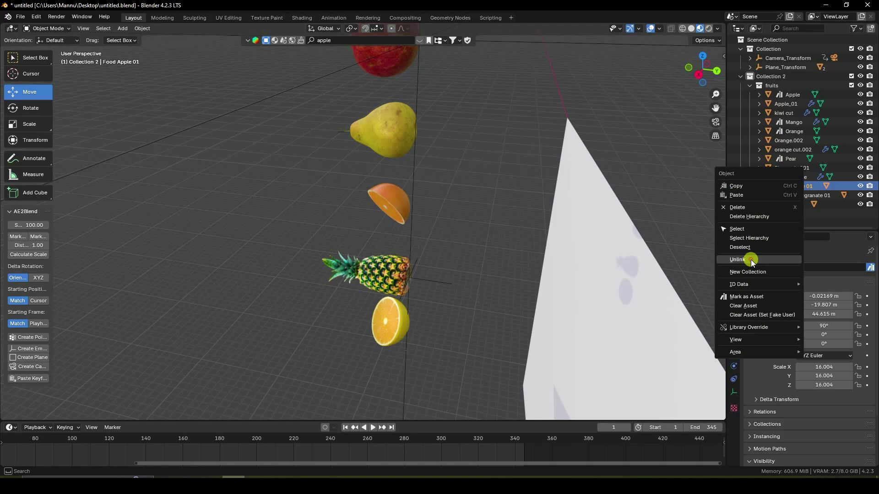
left_click(751, 258)
right_click(781, 185)
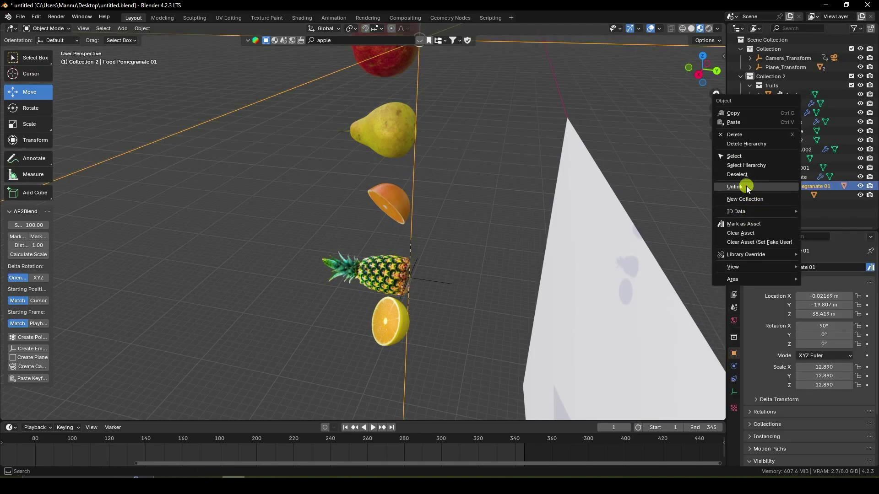
left_click(748, 186)
right_click(787, 183)
left_click(756, 183)
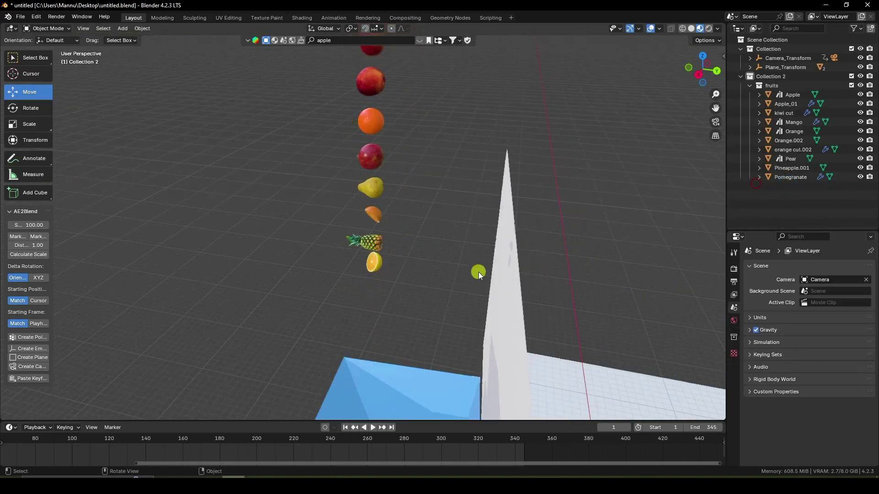
Add an active rigid body to the object Apple, using Convex Hull as its collision shape
middle_click_drag(444, 246, 455, 149)
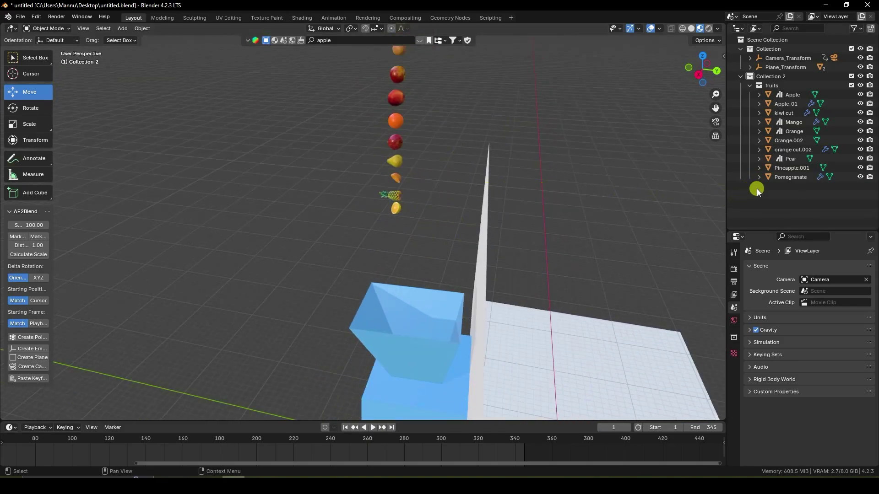
left_click(798, 94)
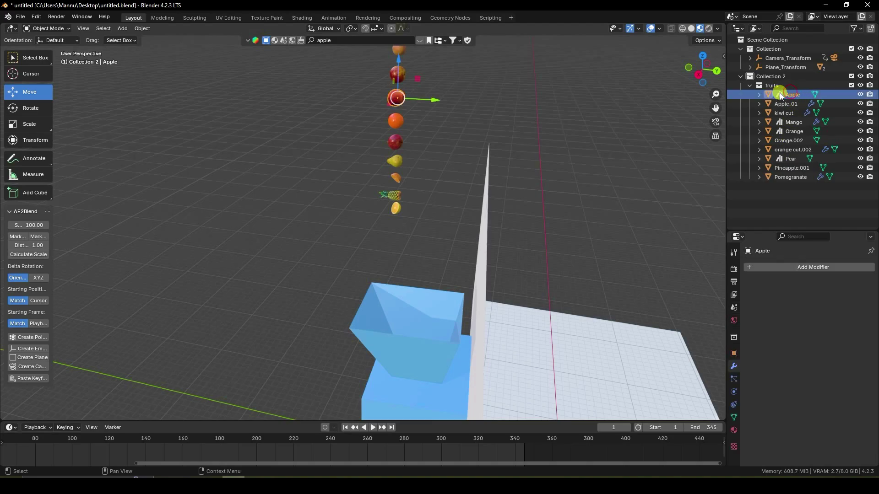
left_click(734, 394)
left_click(829, 287)
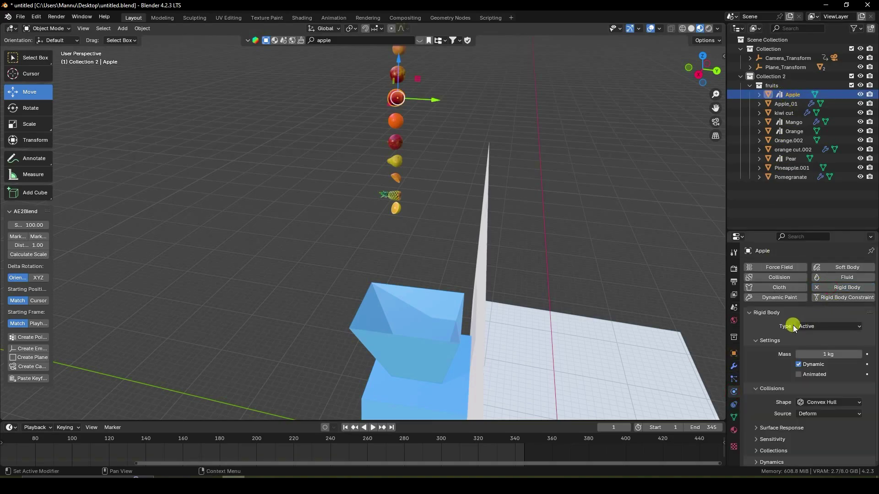
scroll(782, 376, "down", 1)
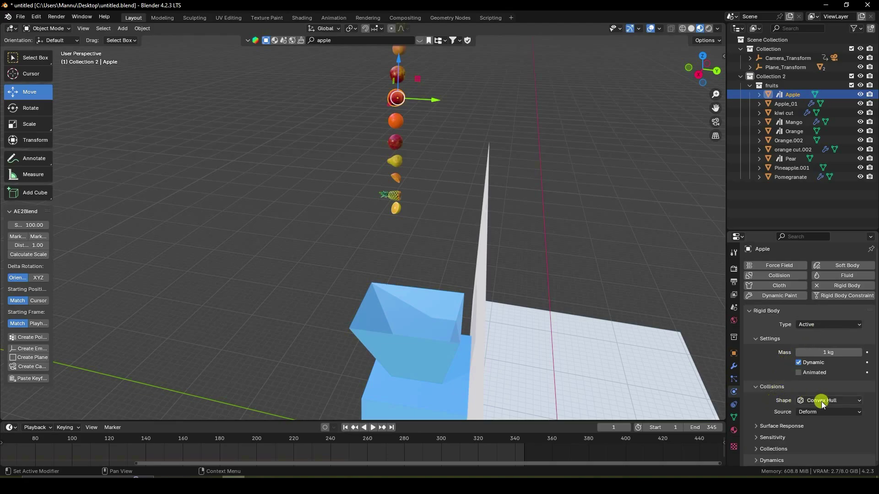
left_click(816, 401)
left_click(826, 370)
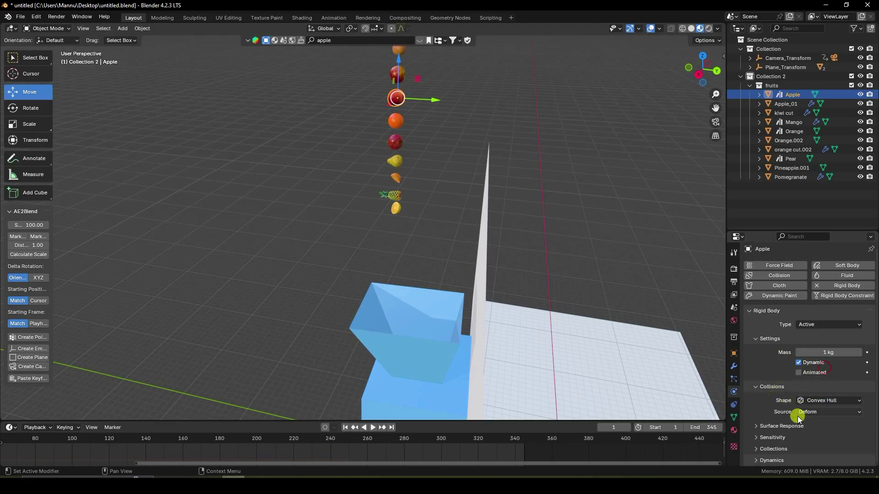
Set the Apple's rigid body surface response to friction 0 and bounciness 0.5
left_click(760, 425)
scroll(814, 393, "down", 2)
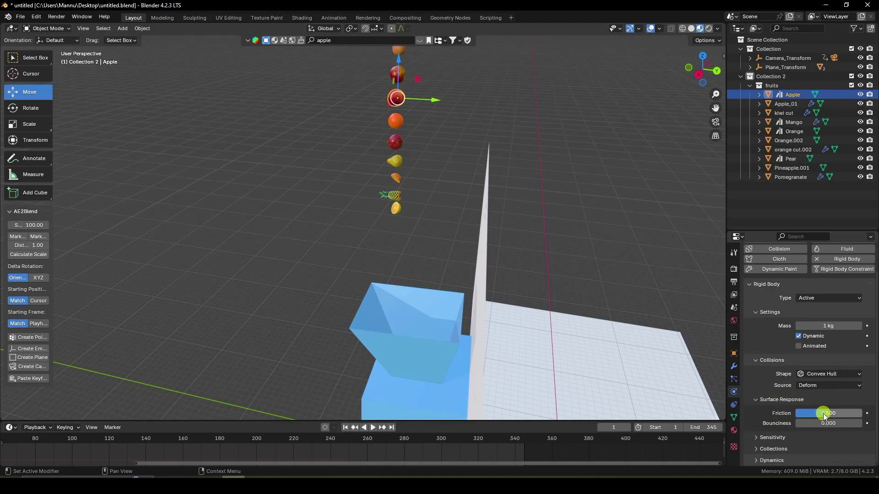
left_click_drag(823, 413, 848, 423)
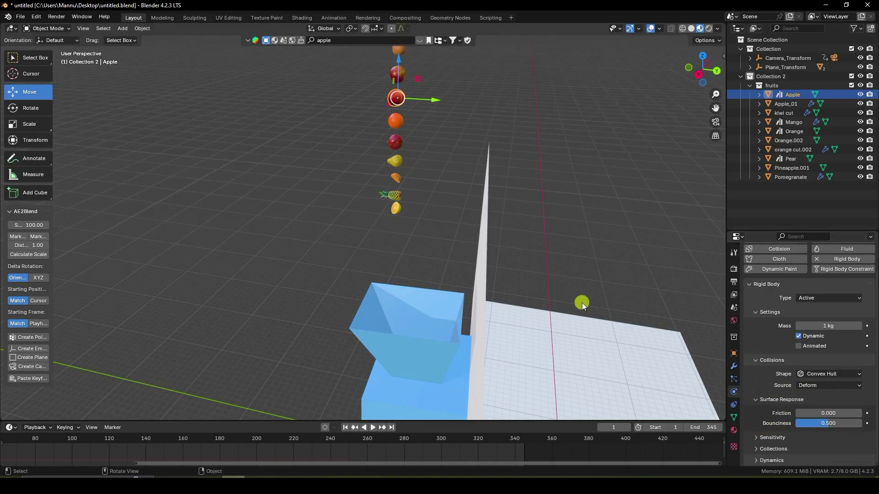
Set the origin of the blue box-and-funnel object to its geometry
middle_click_drag(581, 302, 424, 268)
left_click(400, 245)
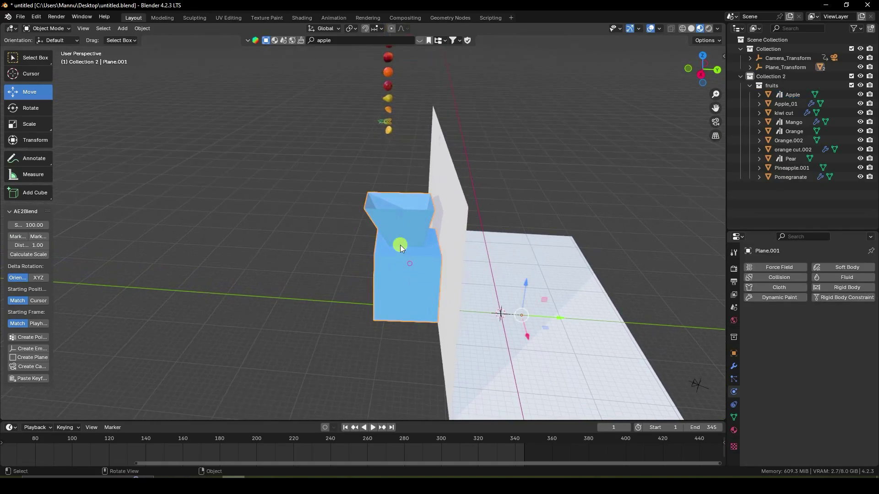
scroll(400, 246, "up", 4)
left_click(150, 28)
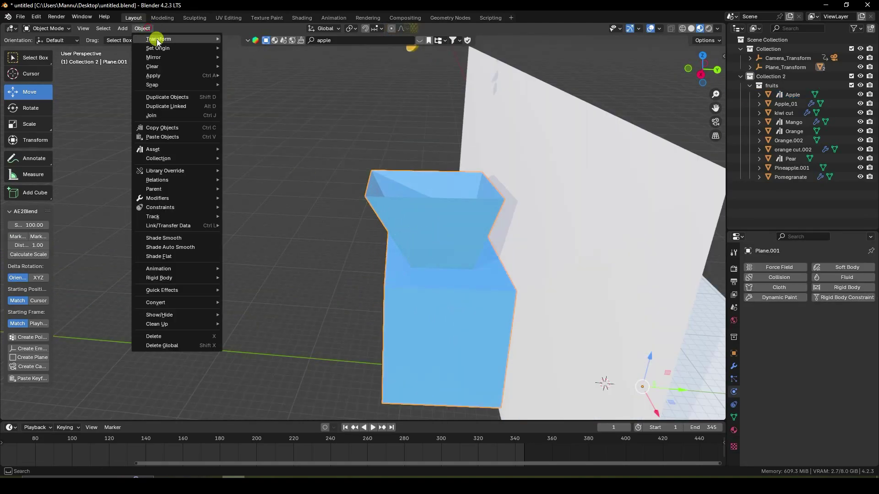
mouse_move(156, 48)
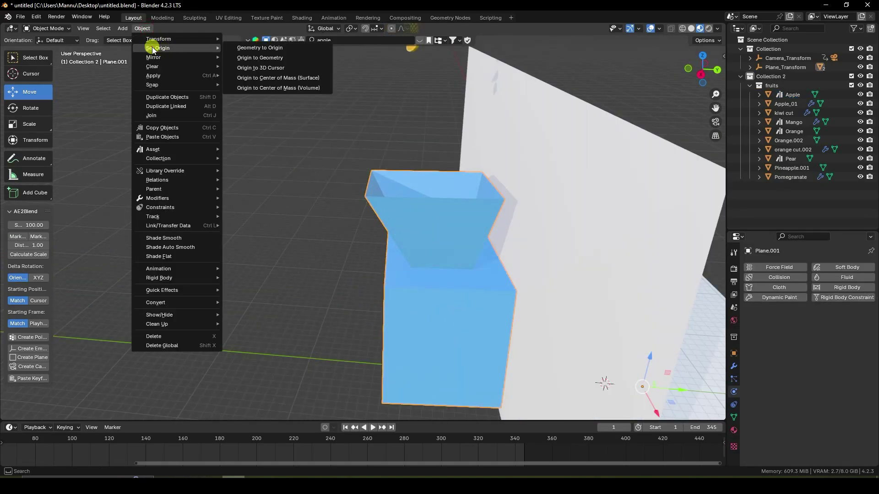
left_click(261, 59)
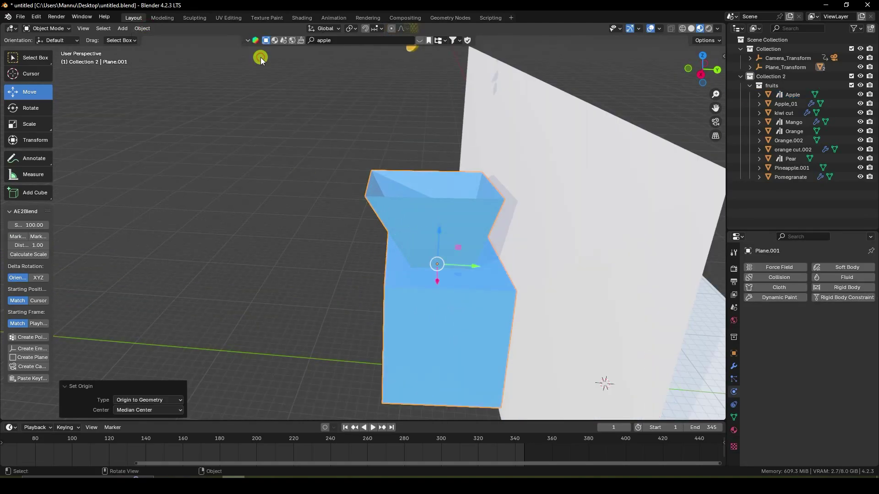
Add a passive rigid body with Mesh collision shape to the blue box-and-funnel object
left_click(843, 288)
left_click(812, 325)
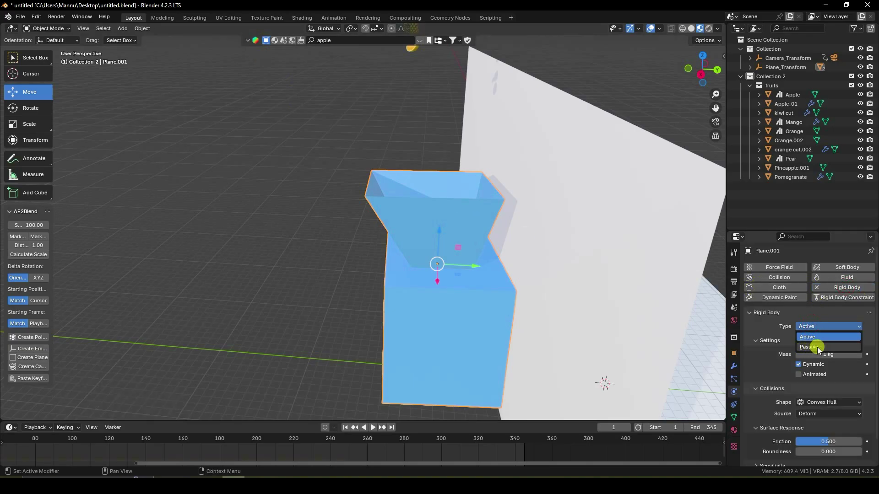
left_click(818, 347)
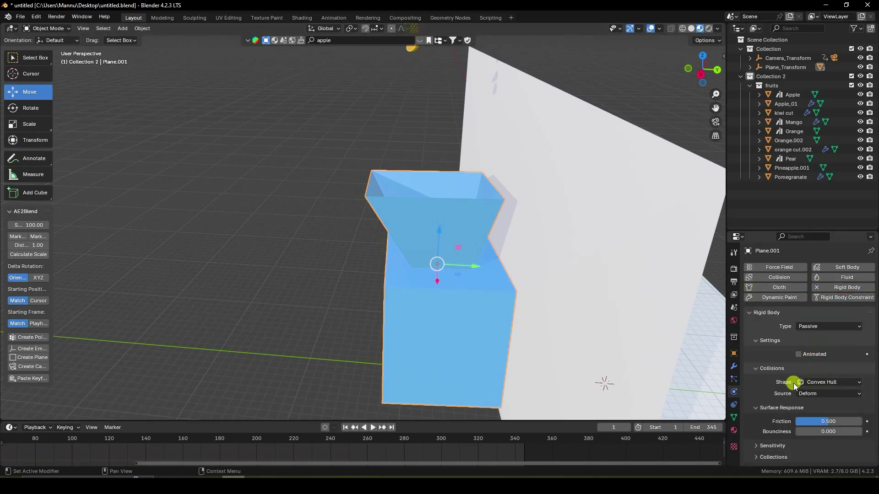
left_click(815, 382)
left_click(814, 448)
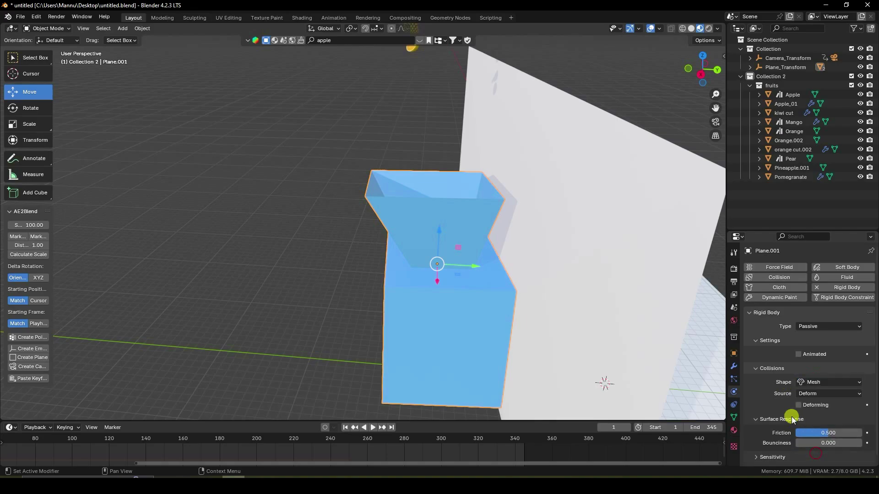
Set the box-and-funnel object's rigid body friction to 0 and its bounciness to 0.5
left_click(823, 422)
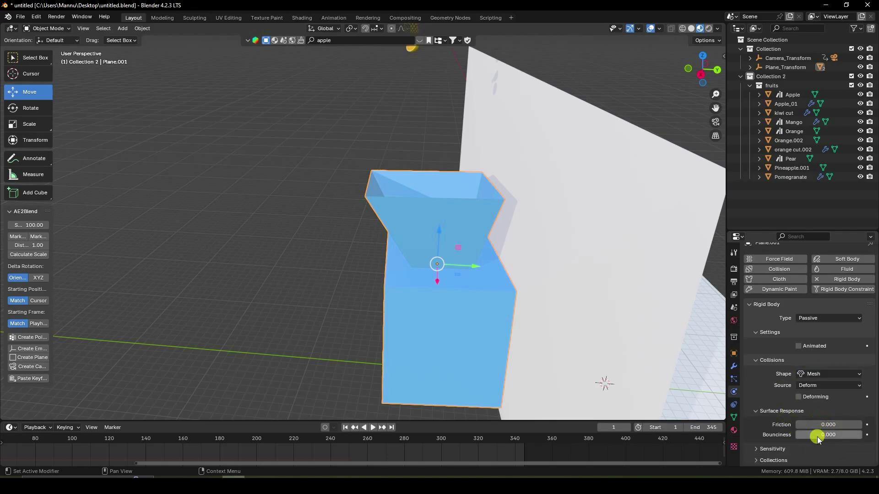
left_click(819, 435)
type("0.5")
key("Return")
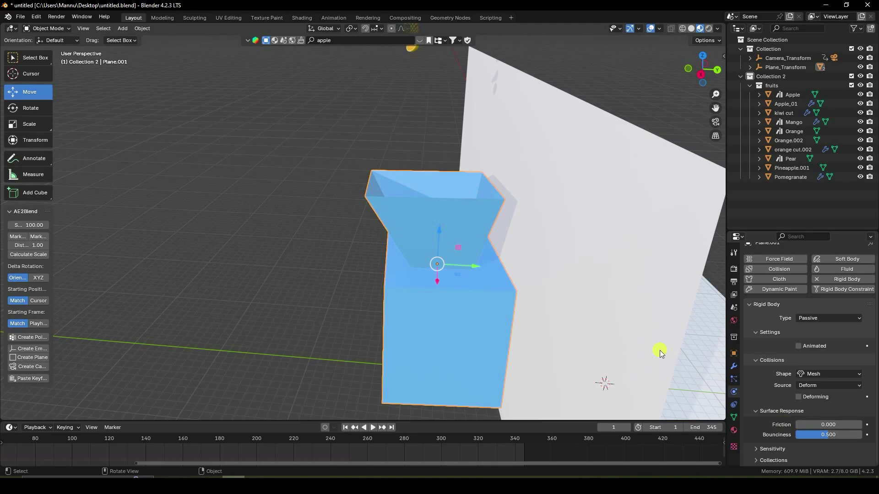
Add a passive rigid body with Mesh collision shape to the wall and floor plane
middle_click_drag(660, 350, 514, 322)
left_click(509, 316)
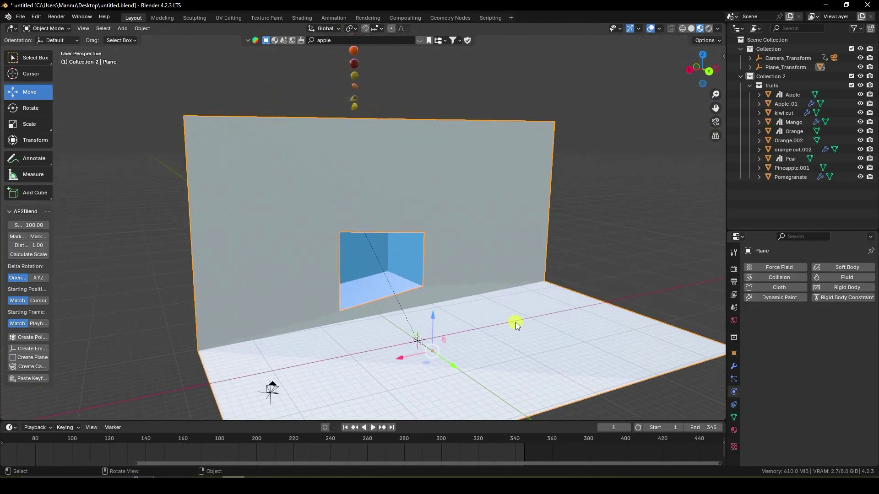
left_click(837, 289)
left_click(797, 328)
left_click(804, 338)
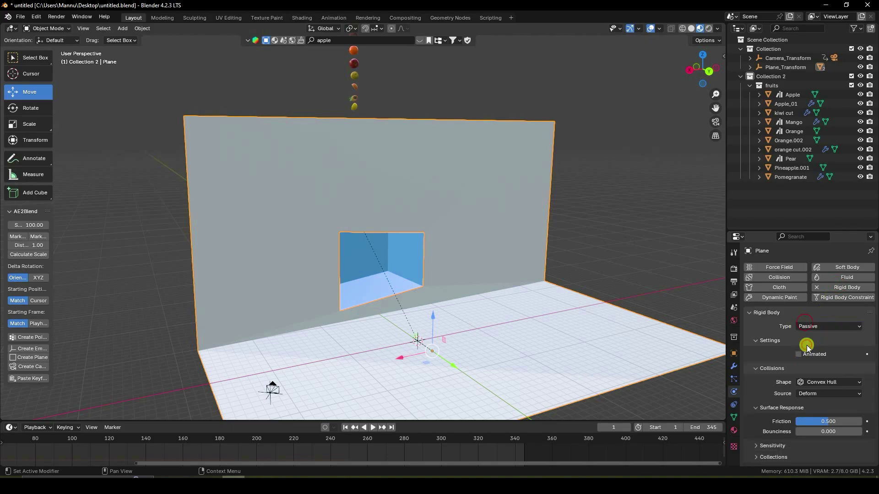
left_click(805, 383)
left_click(810, 453)
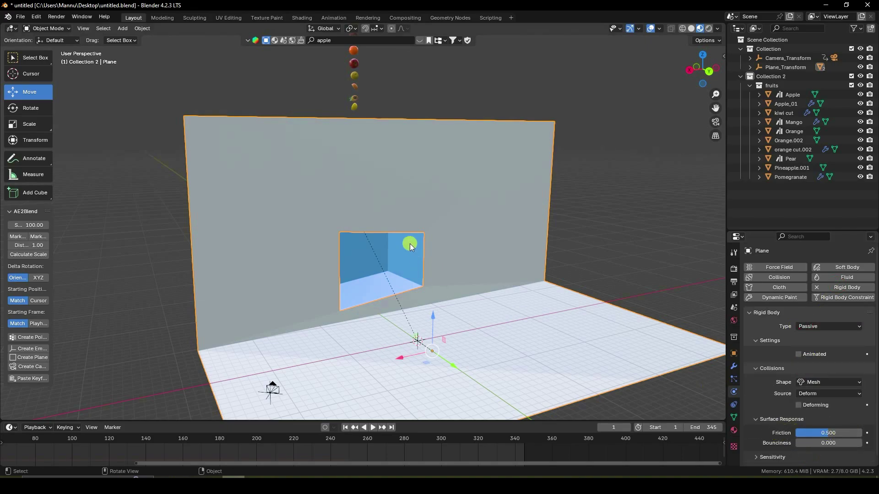
Save the file, test the Apple's rigid body fall in playback, and return to frame 1
middle_click_drag(410, 243, 400, 228)
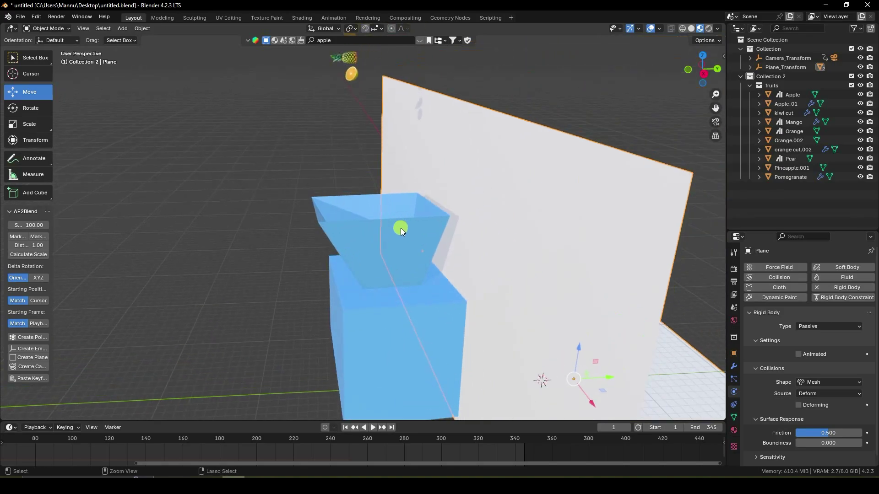
key("ctrl+s")
left_click(374, 427)
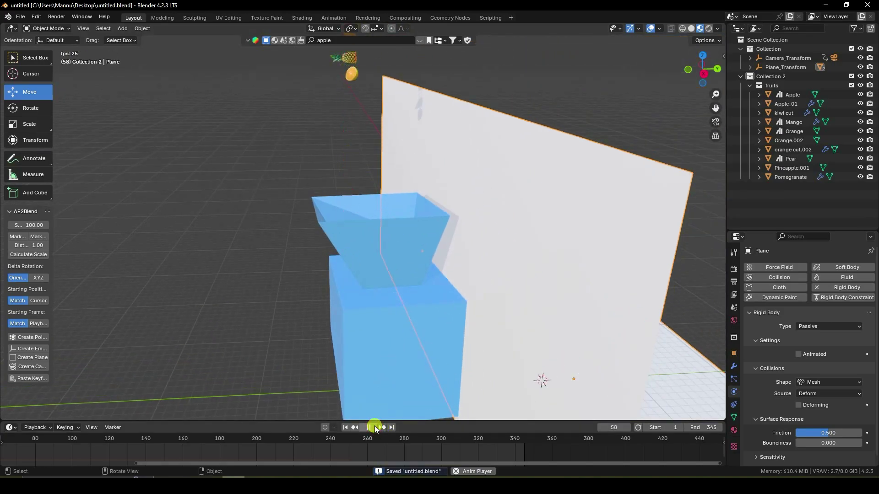
key("Escape")
Select all fruits from Apple to Pomegranate with Apple active and copy its rigid body settings to the others
left_click(795, 95)
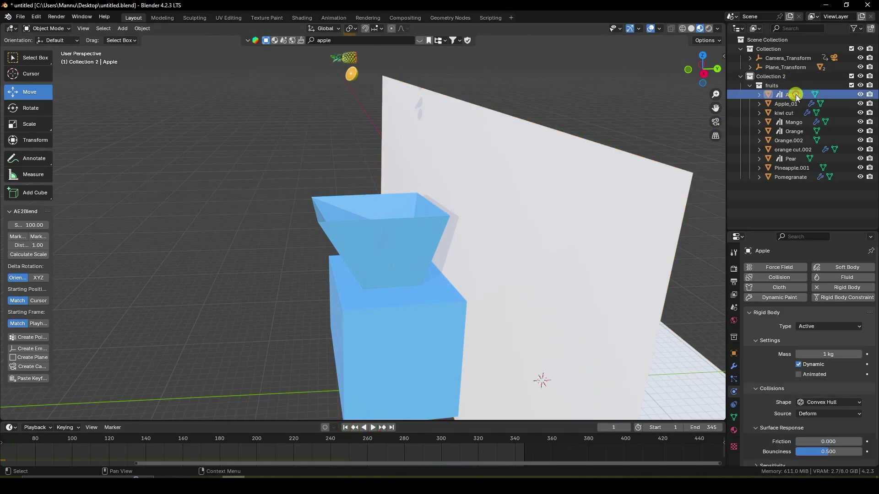
left_click(786, 176, "shift")
left_click(142, 28)
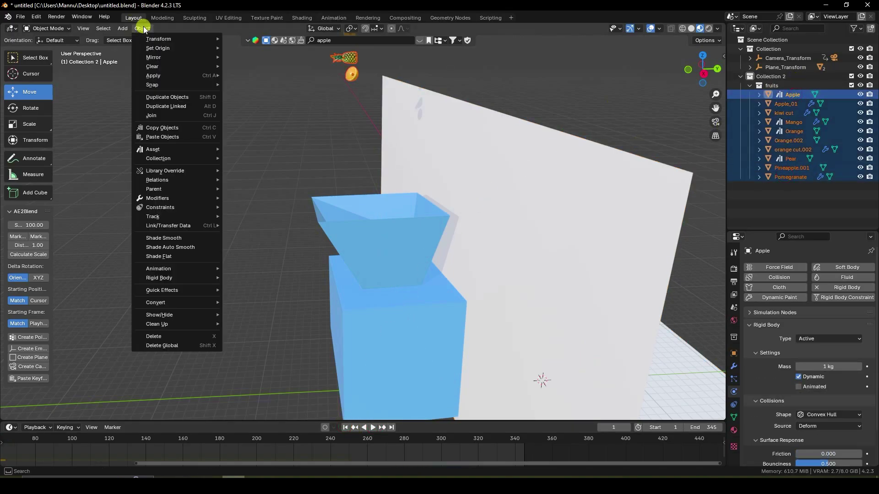
mouse_move(169, 278)
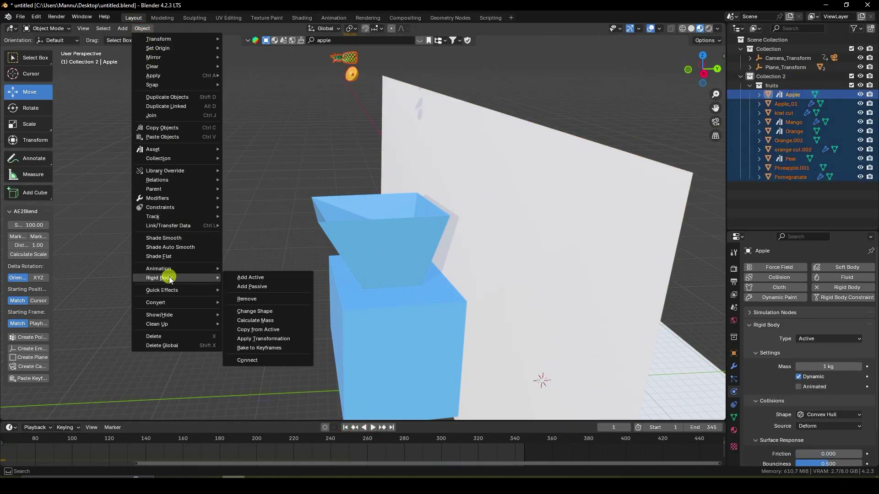
left_click(260, 329)
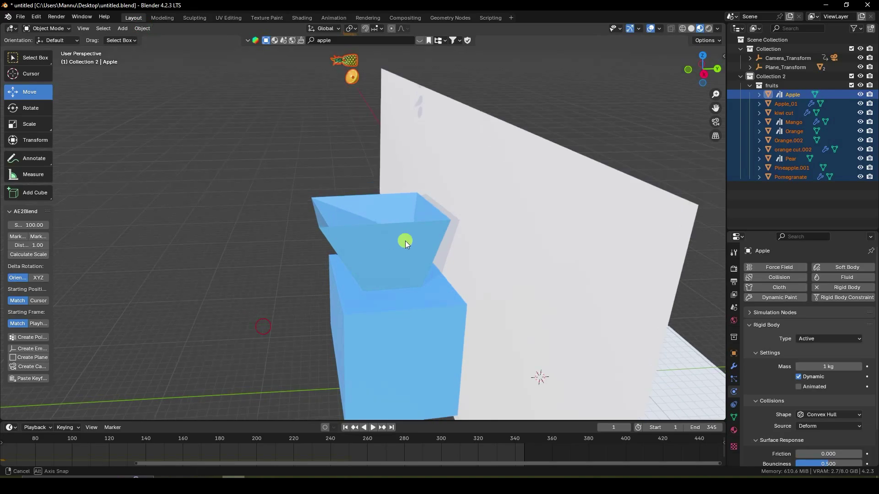
Deselect the fruits, play the simulation of them falling through the funnel, and check the result from the wall's front
middle_click_drag(405, 241, 409, 261)
left_click(460, 199)
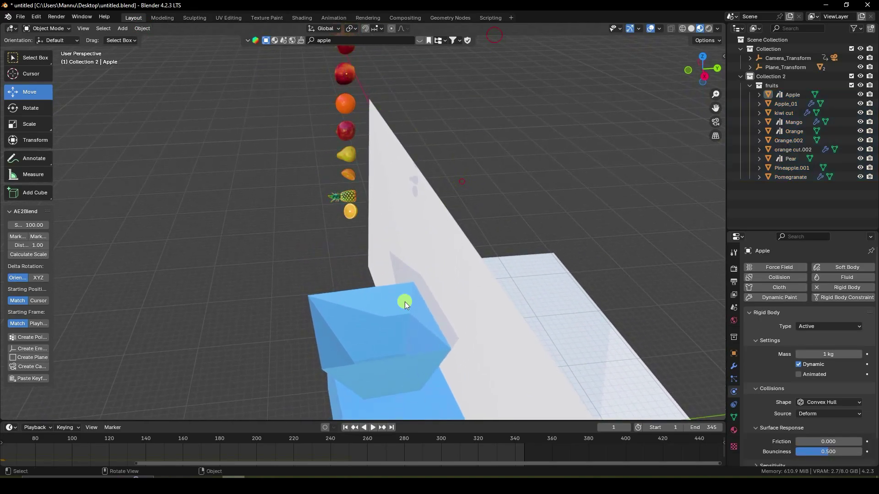
left_click(371, 428)
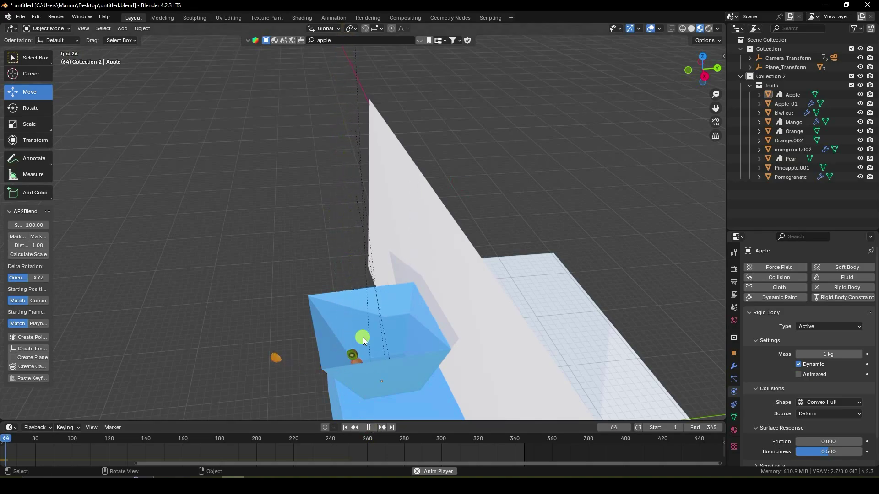
left_click(368, 428)
middle_click_drag(372, 402, 402, 284)
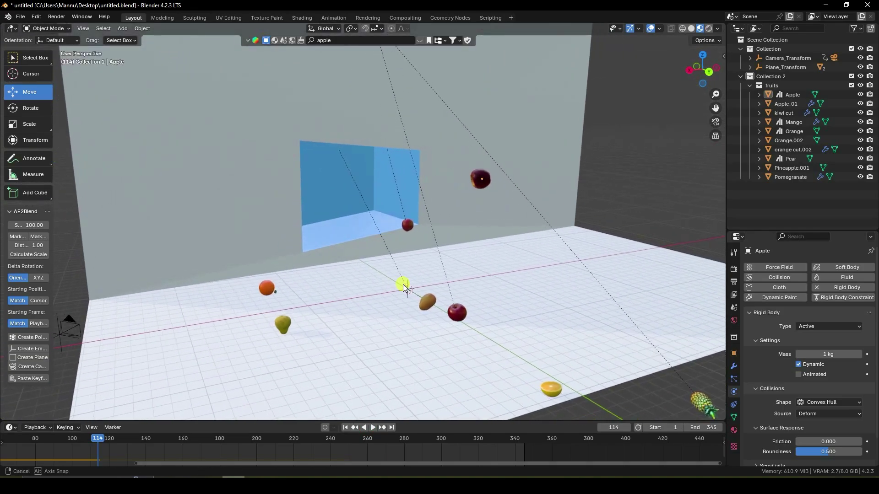
Replay the fruit simulation from frame 1 with a closer look at the wall opening, and return to frame 1
left_click(345, 427)
left_click(373, 427)
scroll(347, 218, "up", 2)
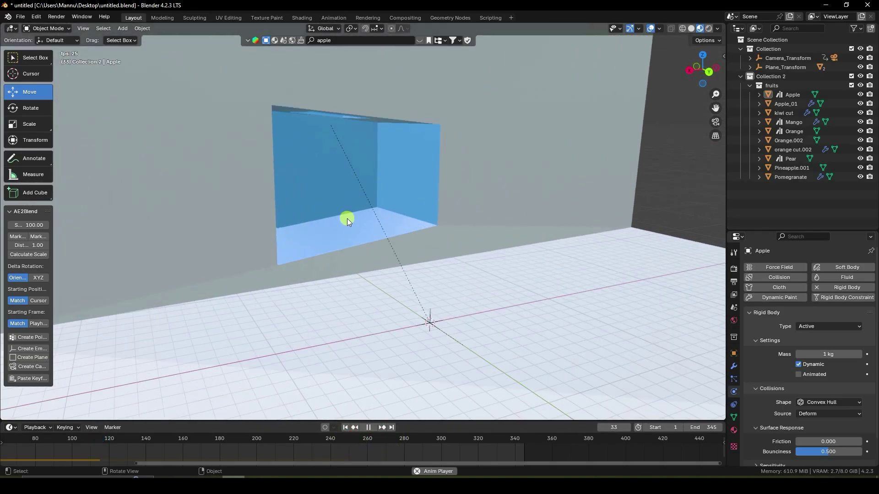
scroll(346, 218, "up", 1)
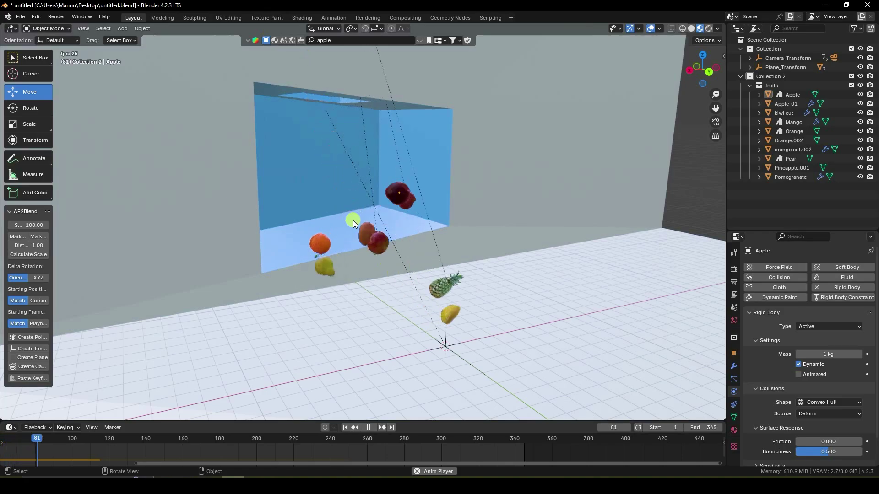
left_click(345, 427)
left_click(368, 428)
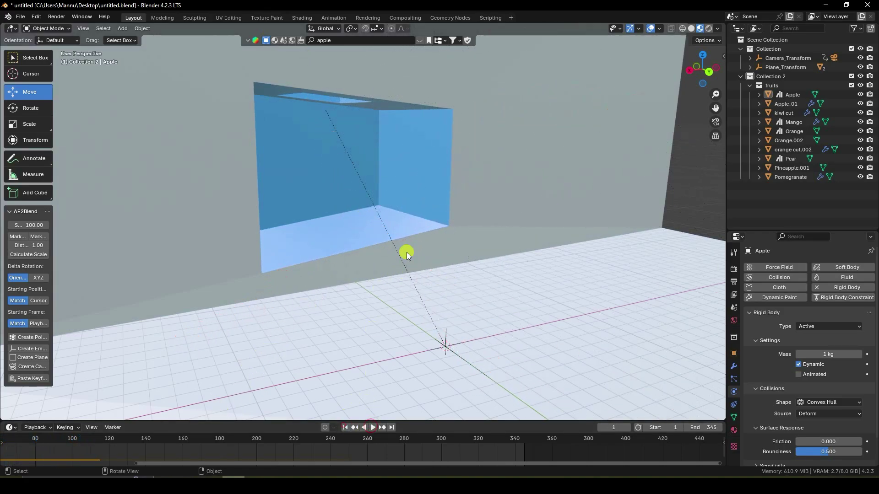
Select the whole column of fruits in front view, lower it towards the funnel, and shift it about -3 m along X
scroll(409, 238, "down", 3)
middle_click_drag(412, 221, 400, 247)
key("KP_1")
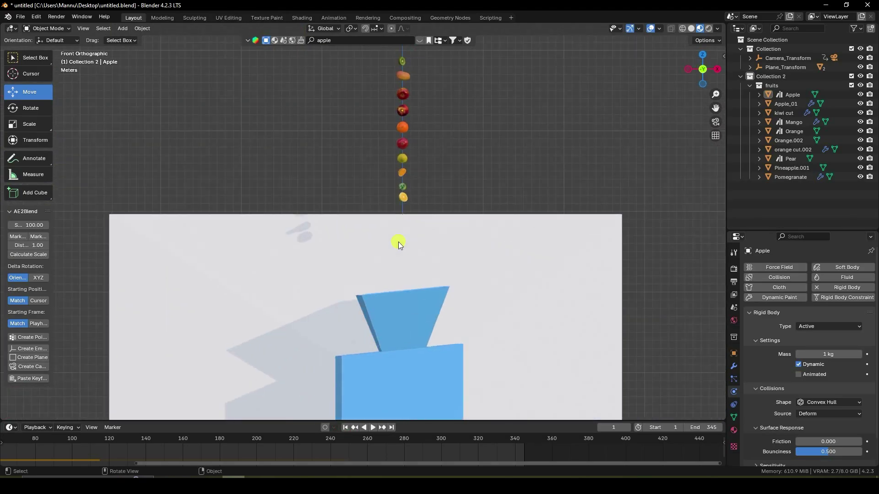
scroll(405, 200, "up", 2)
scroll(427, 150, "down", 3)
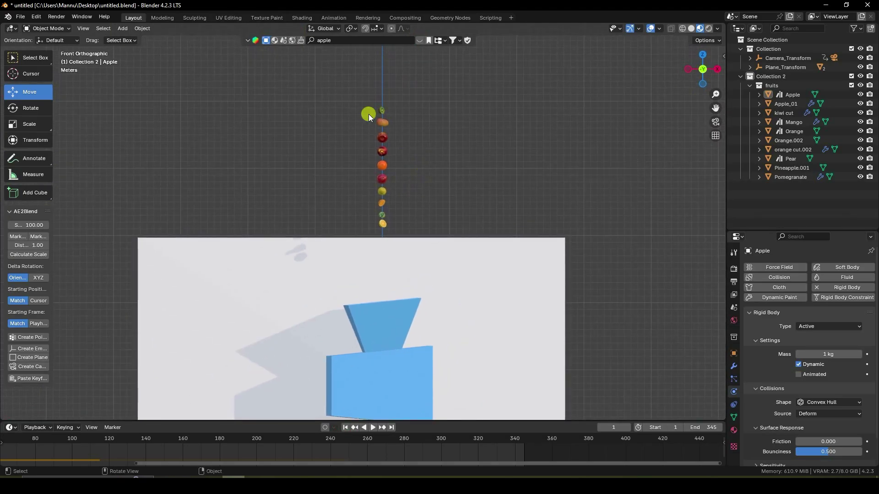
left_click_drag(355, 92, 403, 230)
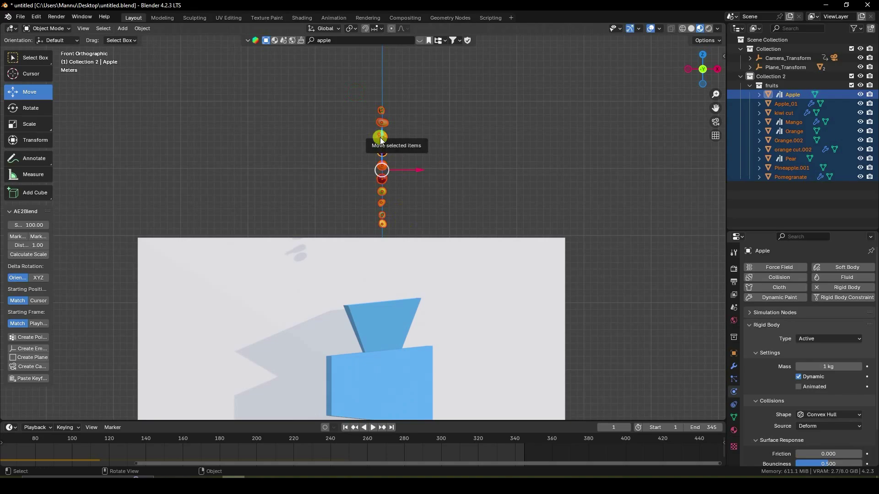
left_click_drag(381, 141, 383, 173)
left_click_drag(424, 205, 400, 208)
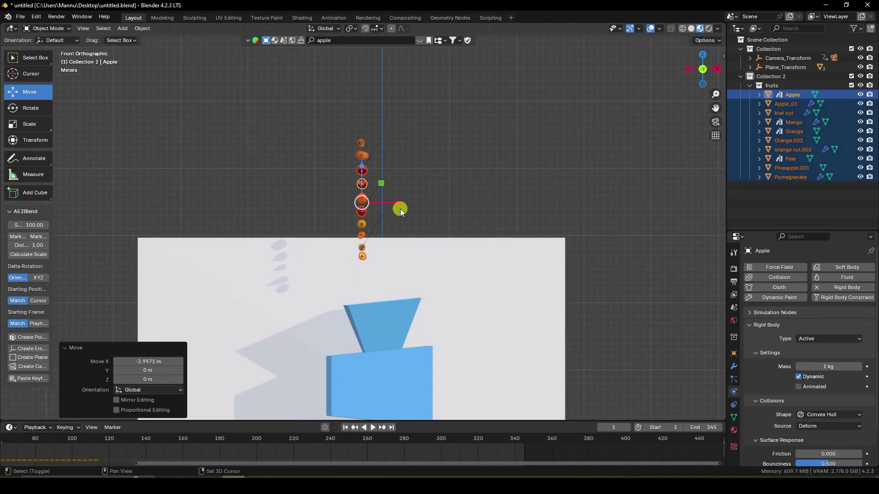
Duplicate the fruit column twice and space the copies along X to form three columns above the funnel
key("shift+d")
right_click(401, 210)
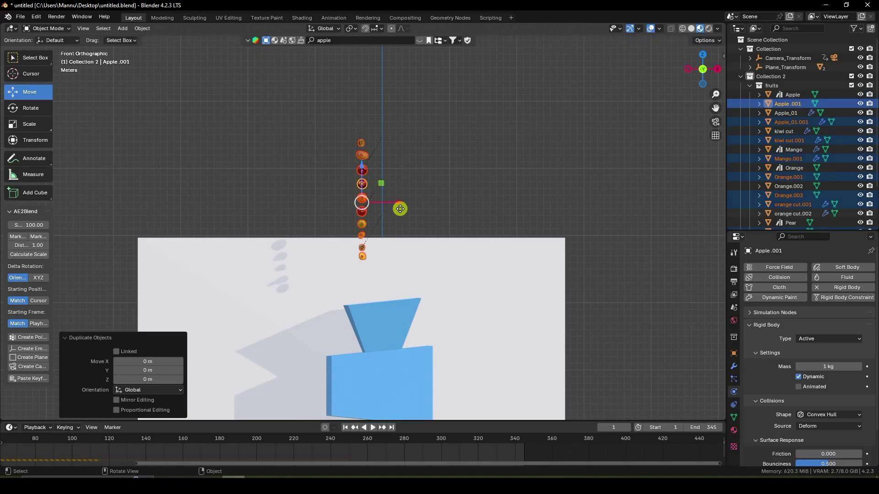
scroll(391, 201, "up", 3)
left_click_drag(398, 188, 455, 191)
key("shift+d")
right_click(429, 196)
Select the middle fruit column and shift it about 0.35 m along X to even out the spacing
left_click_drag(380, 70, 405, 283)
right_click(509, 230, "ctrl")
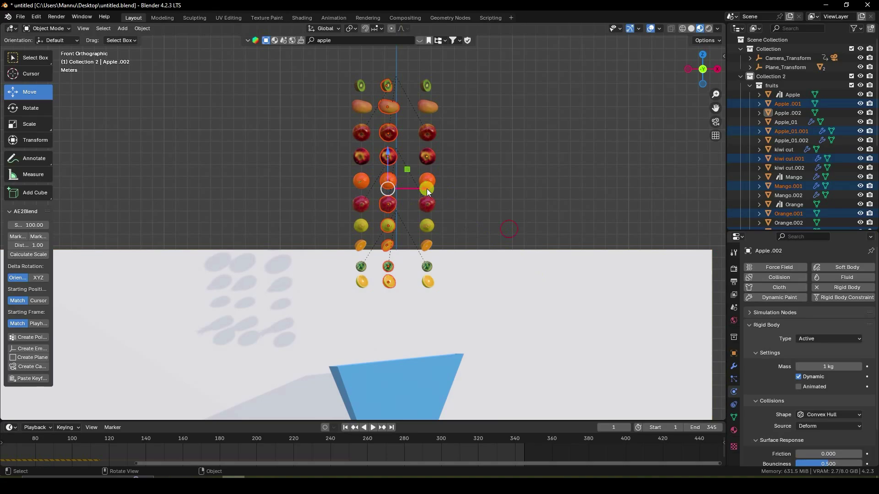
left_click_drag(426, 188, 469, 183)
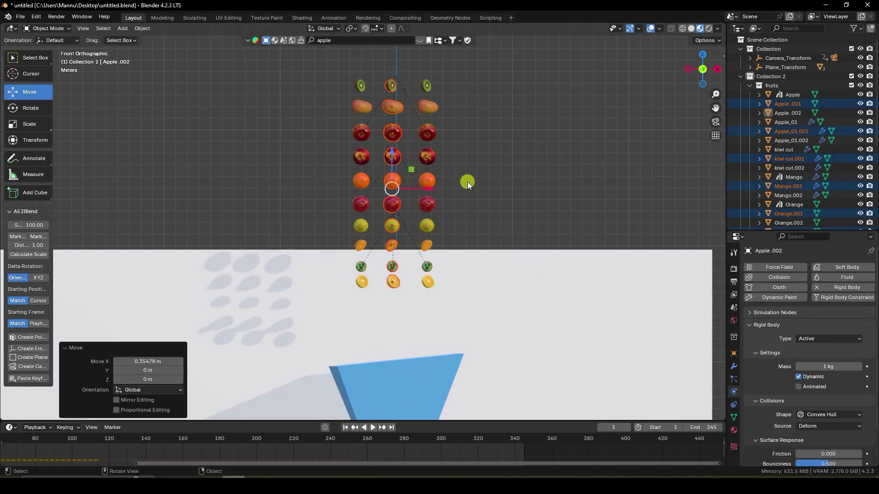
Select all three fruit columns in right side view and shift them about -1.3 m along Y
key("KP_3")
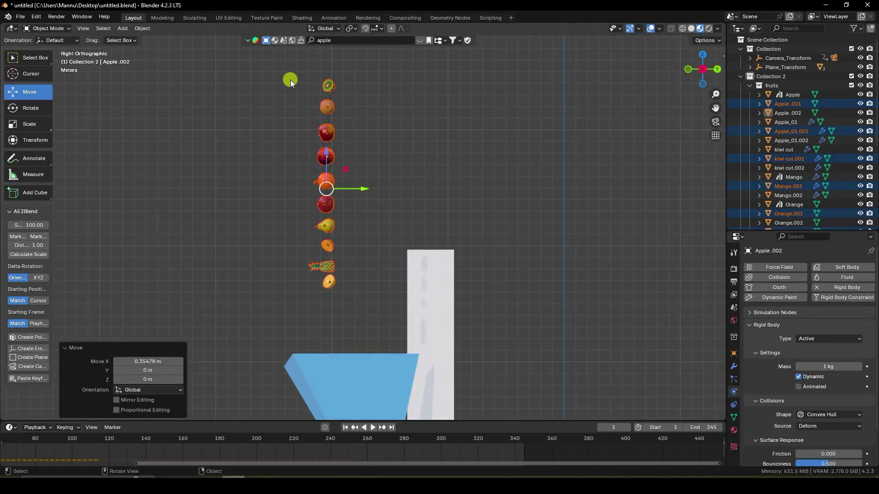
left_click_drag(290, 79, 352, 254)
left_click_drag(359, 192, 341, 193)
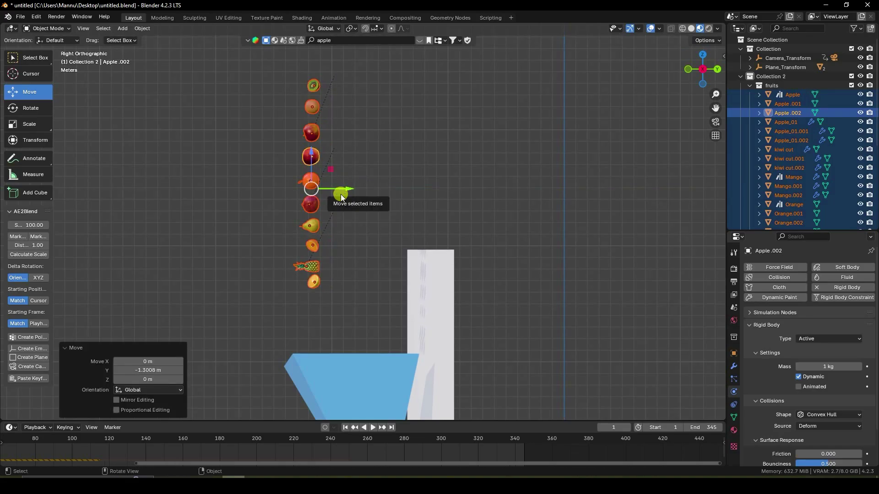
Duplicate the row of columns along Y by about 3.47 m, and duplicate that copy by about 3.35 m
key("shift+d")
key("y")
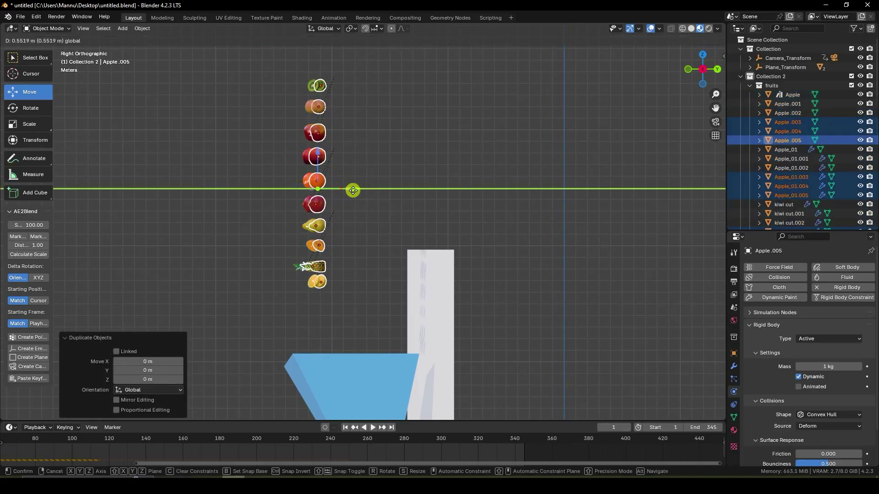
left_click(383, 199)
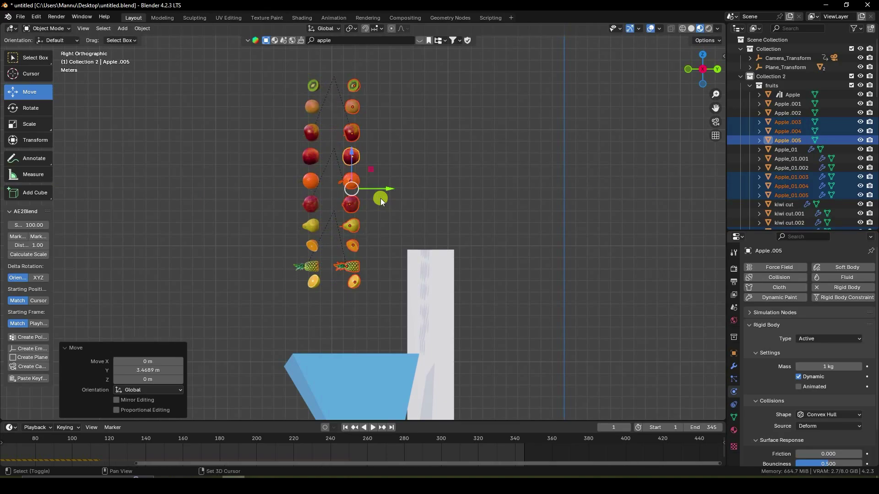
key("shift+d")
key("y")
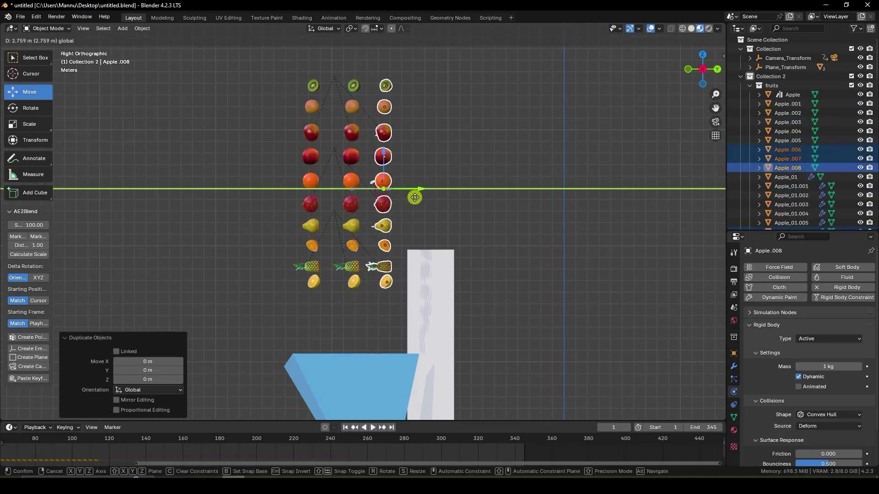
left_click(421, 199)
Select all objects in the fruits collection, duplicate the whole block, and raise the copy above the original
mouse_move(411, 199)
middle_mouse_down()
mouse_move(495, 251)
mouse_move(502, 281)
mouse_move(430, 208)
mouse_move(407, 204)
middle_mouse_up()
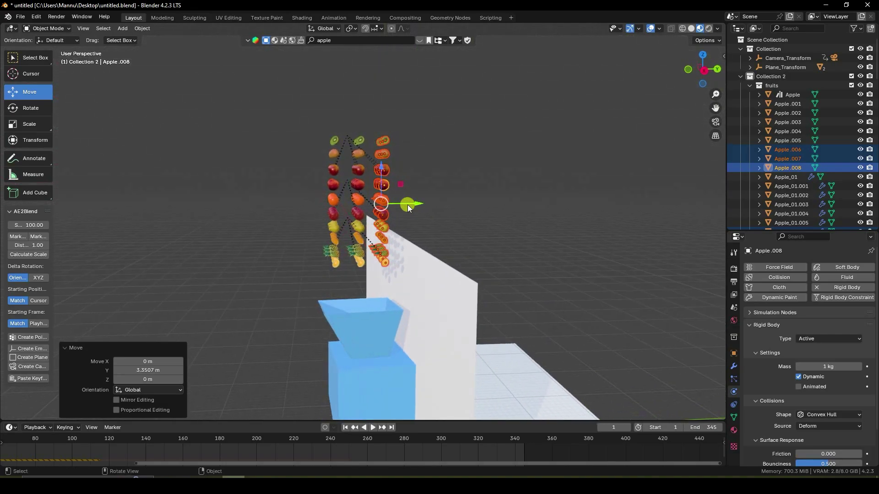
key("KP_1")
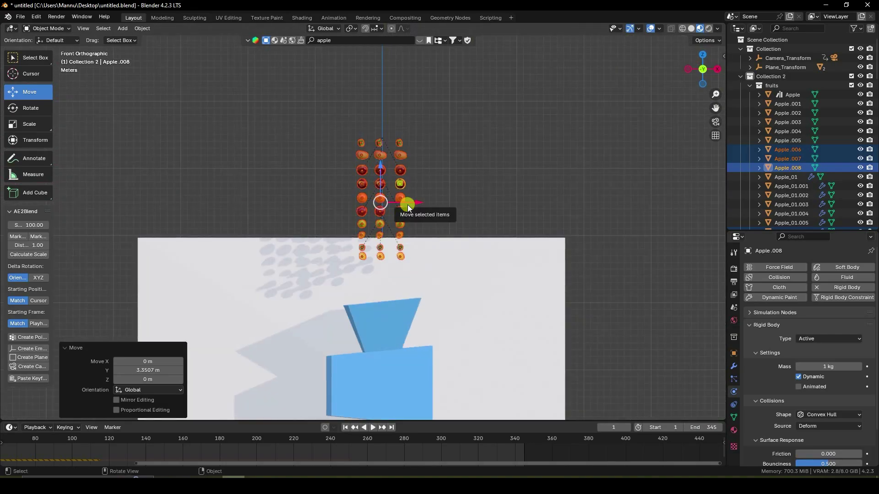
key("KP_3")
scroll(409, 207, "up", 2)
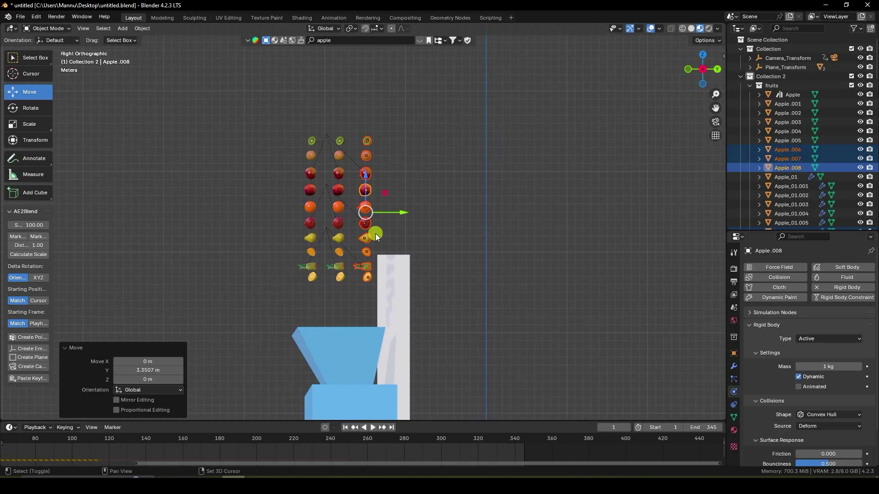
right_click(769, 88)
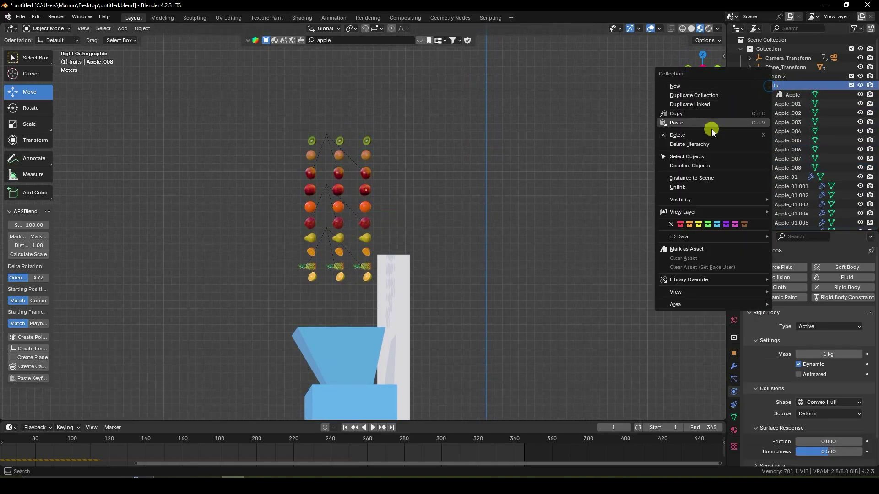
left_click(693, 155)
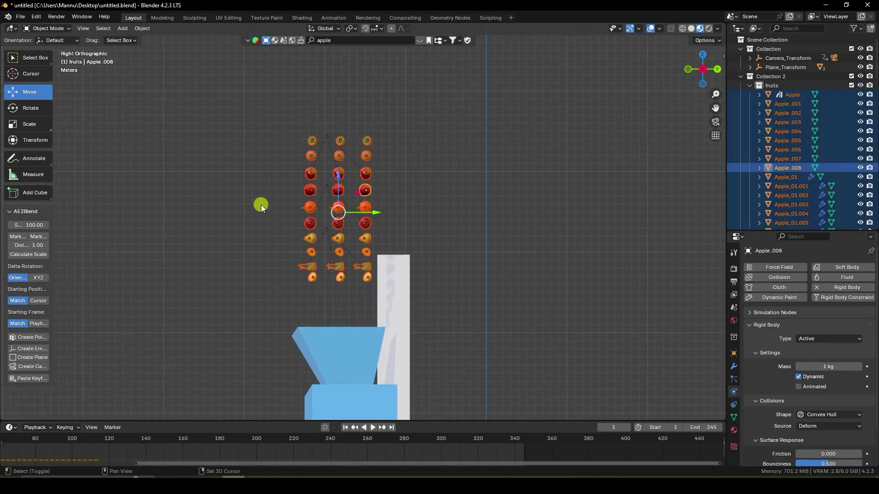
key("shift+d")
right_click(279, 230)
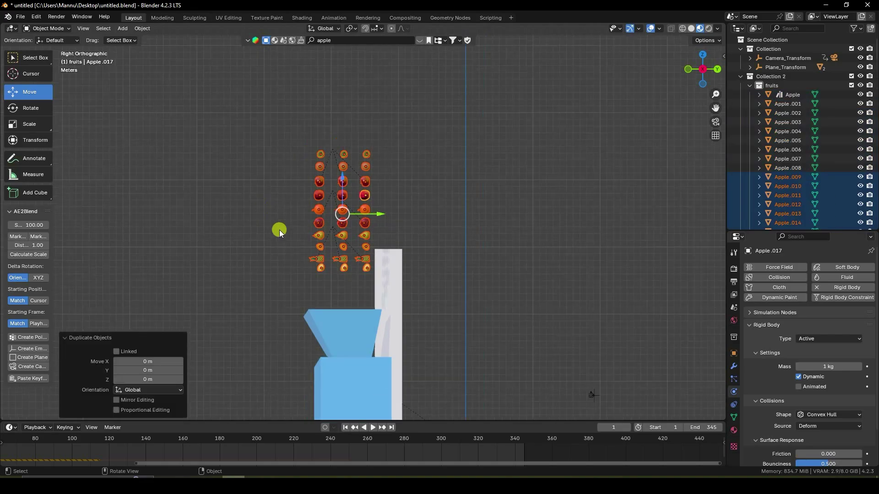
scroll(309, 278, "down", 3)
left_click_drag(337, 226, 361, 128)
left_click(378, 128)
Set the rigid body world's cache end frame to 345 and bake the simulation
middle_click_drag(380, 189, 352, 238)
left_click(734, 308)
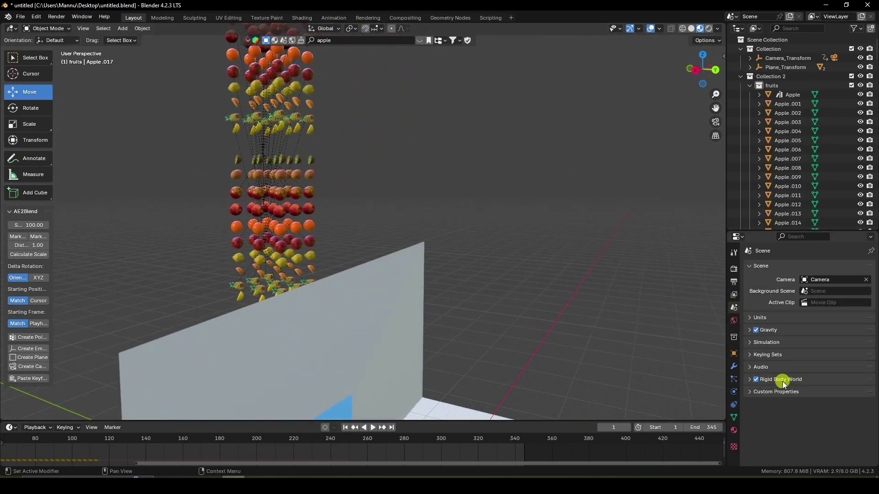
left_click(747, 379)
scroll(751, 380, "down", 3)
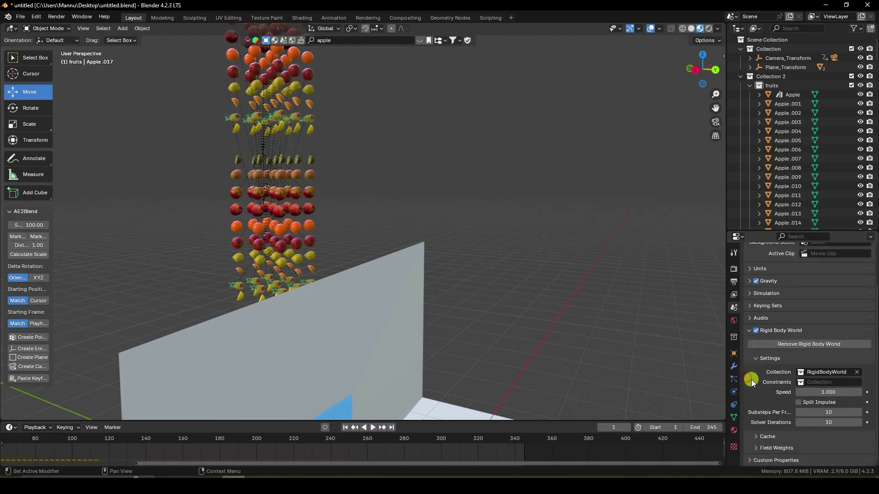
left_click(758, 437)
scroll(756, 417, "down", 6)
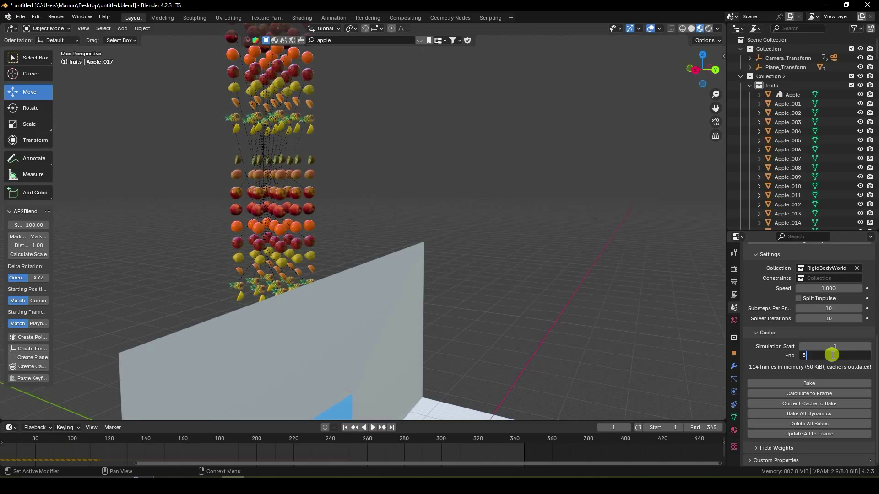
key("Return")
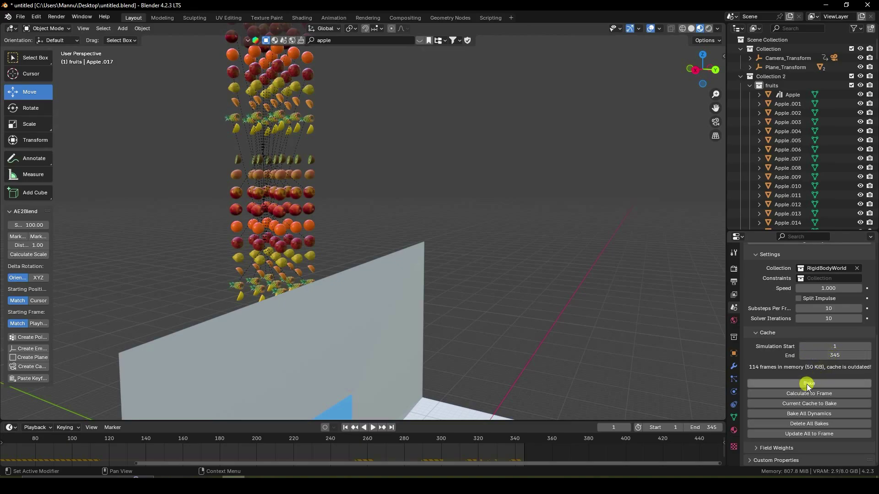
left_click(807, 384)
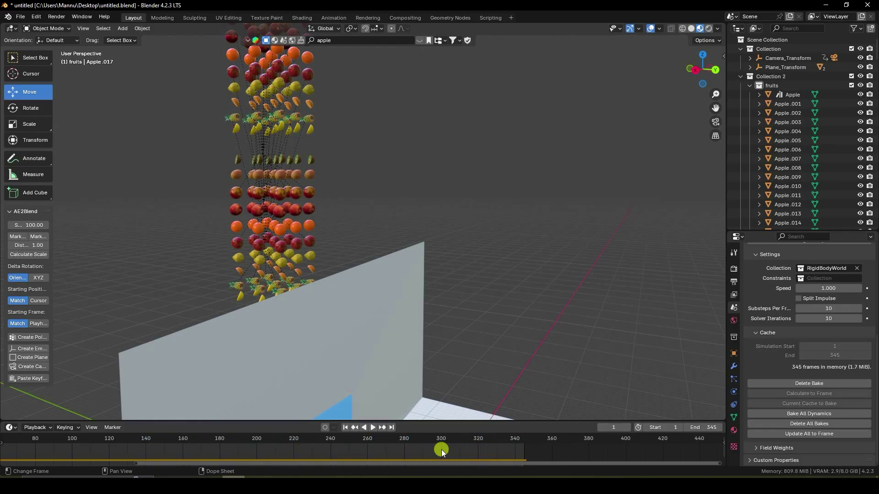
Play the baked fruit simulation twice through the tracked camera and return to frame 1
key("KP_0")
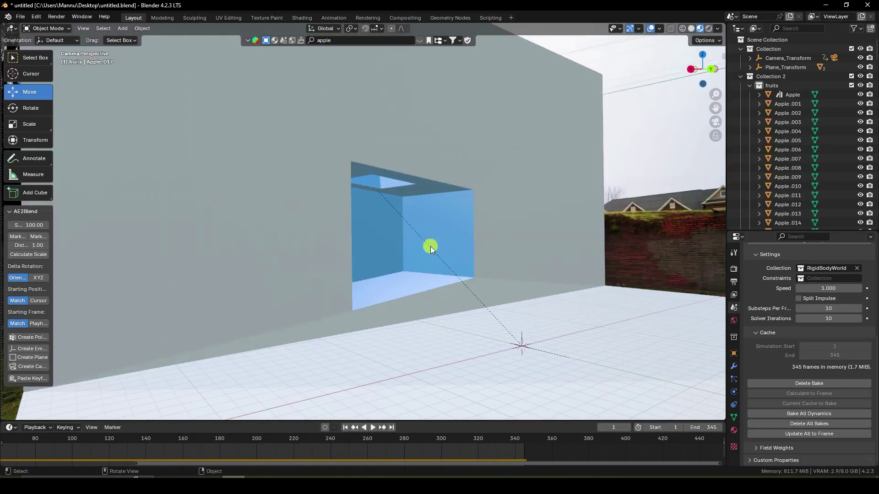
left_click(372, 427)
scroll(372, 446, "down", 2)
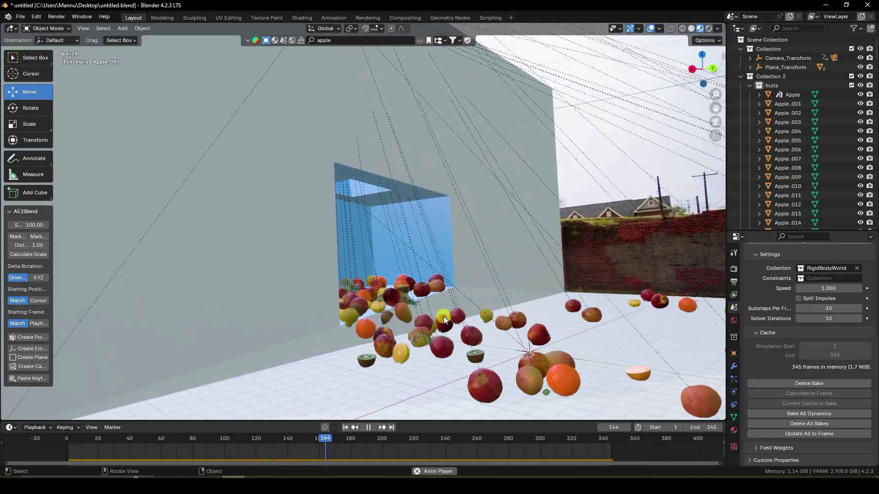
left_click(368, 427)
left_click(345, 427)
left_click(372, 427)
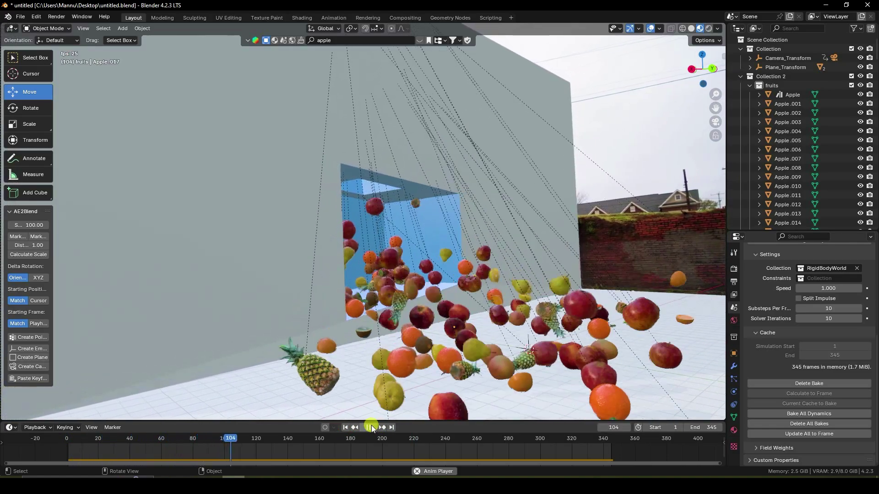
left_click(370, 427)
left_click(345, 428)
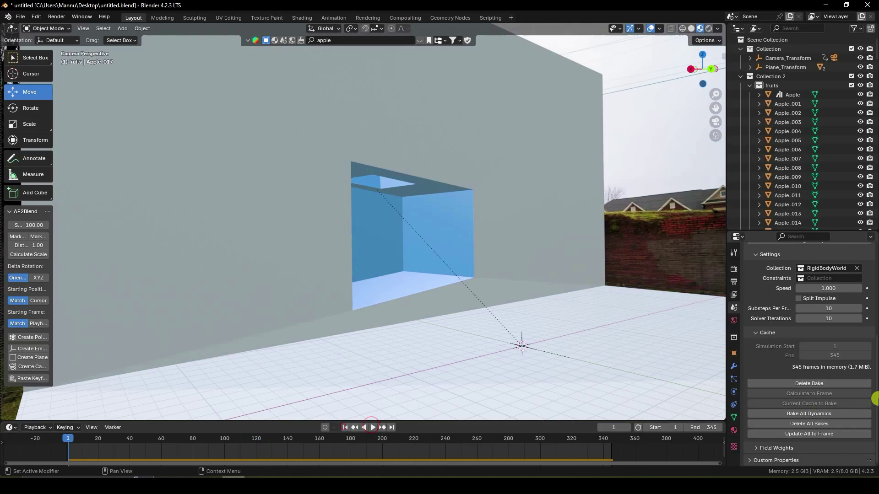
Delete the rigid body bake, and add a new collection to the scene and make it active
left_click(809, 383)
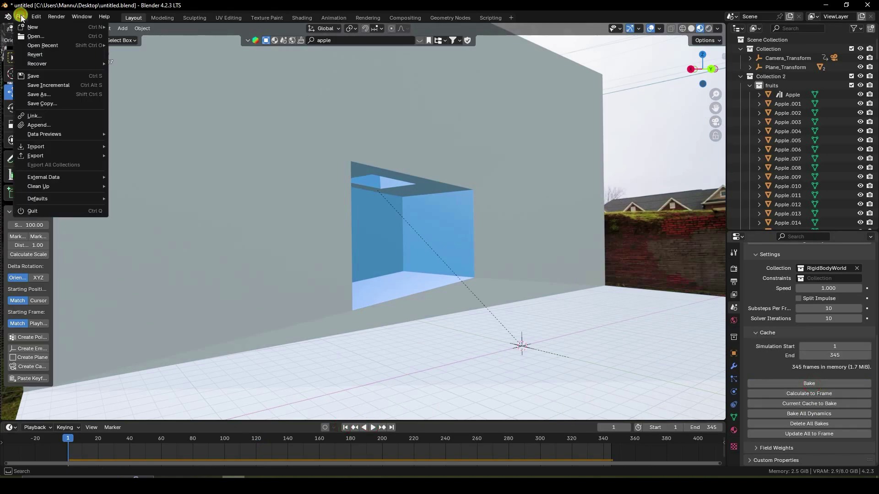
left_click(740, 77)
right_click(775, 117)
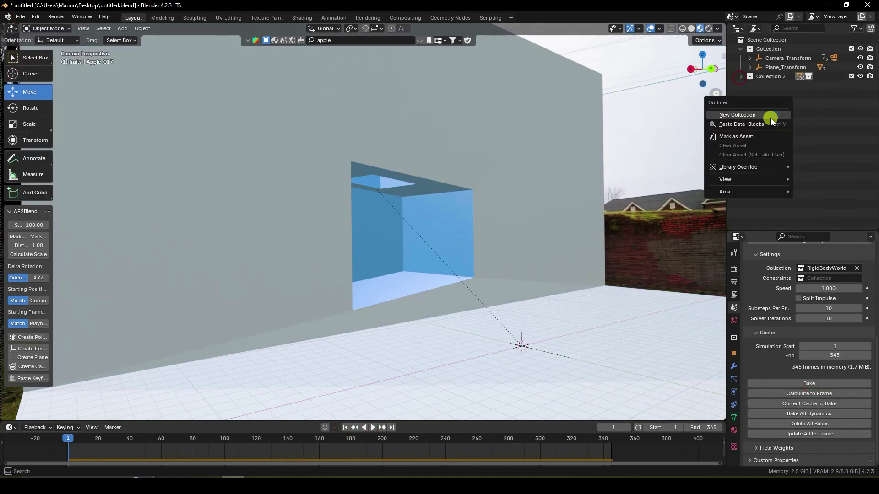
left_click(770, 118)
left_click(21, 17)
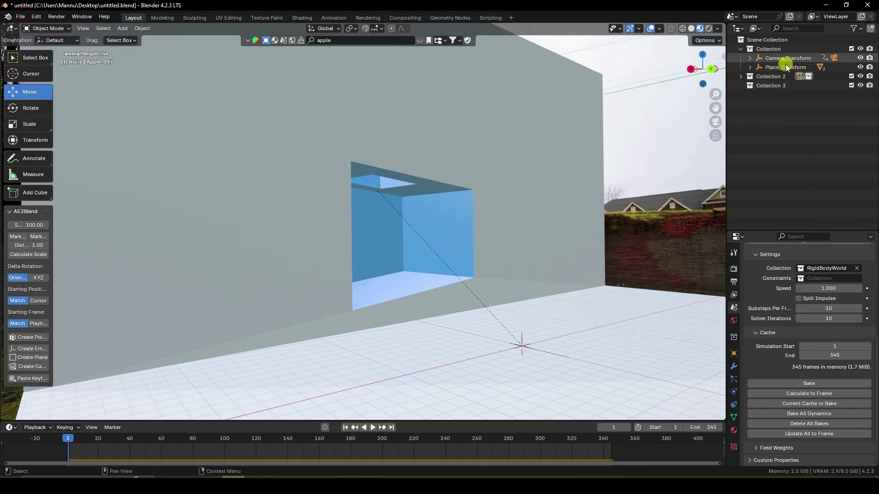
left_click(769, 85)
Append the juice box collection from juice box.blend into the active collection
left_click(20, 16)
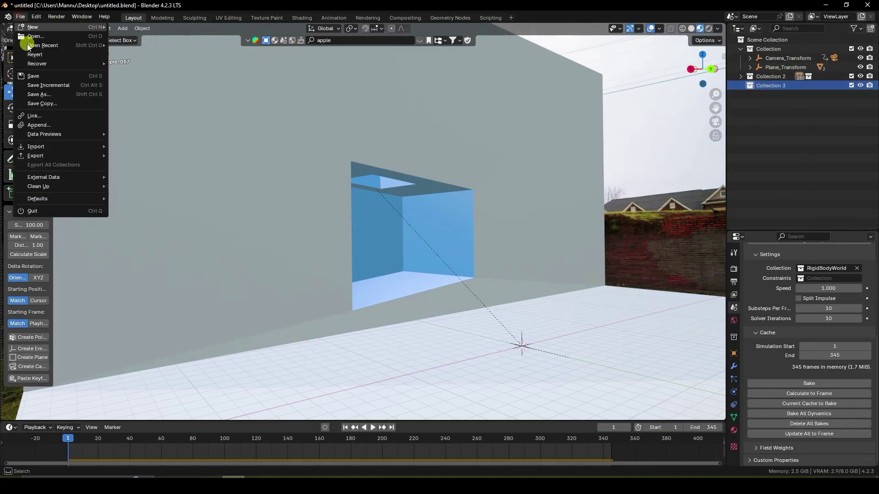
left_click(39, 125)
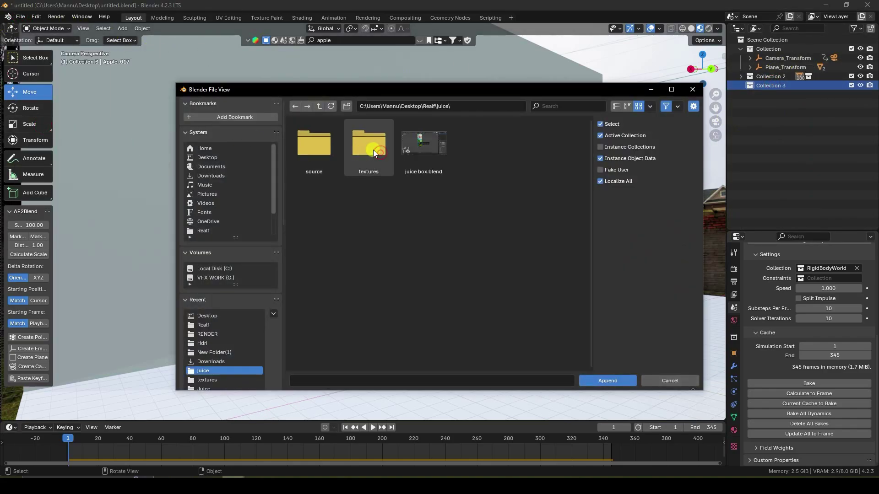
double_click(424, 144)
double_click(376, 144)
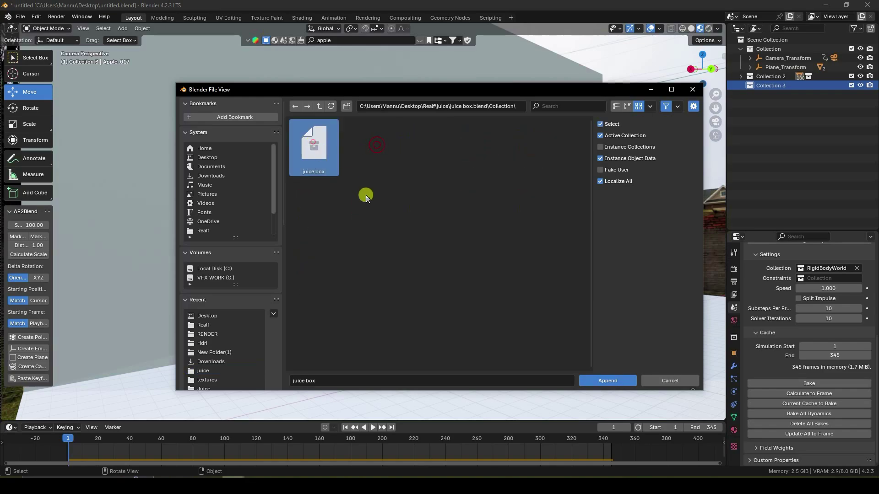
left_click(603, 380)
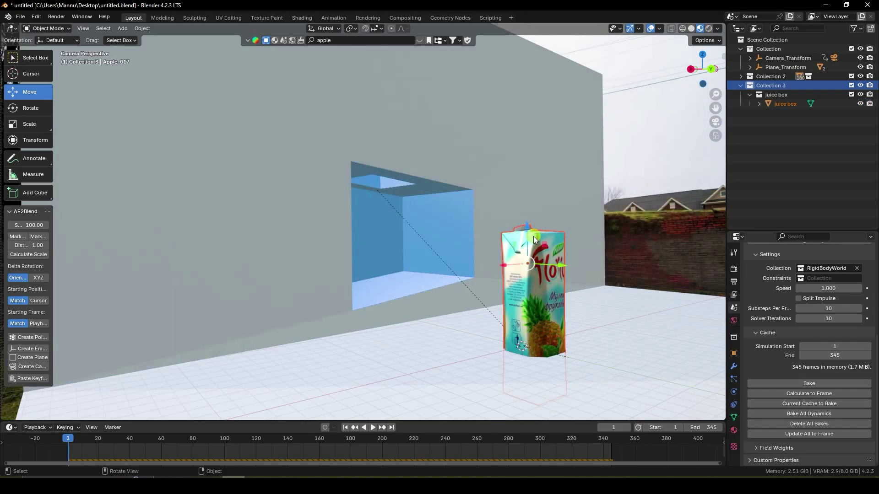
Raise the juice box to about Z 12.43 m above the floor and scale it up uniformly to about 3.783
left_click_drag(534, 236, 533, 150)
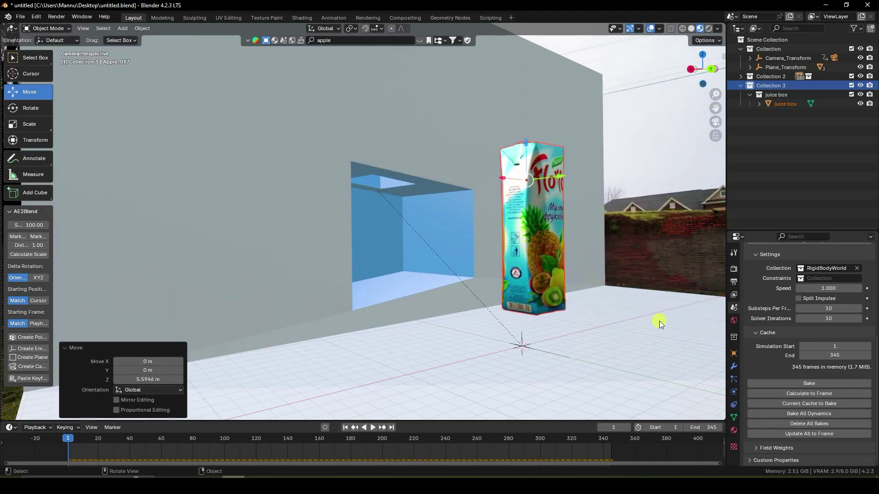
left_click(734, 353)
scroll(774, 365, "up", 4)
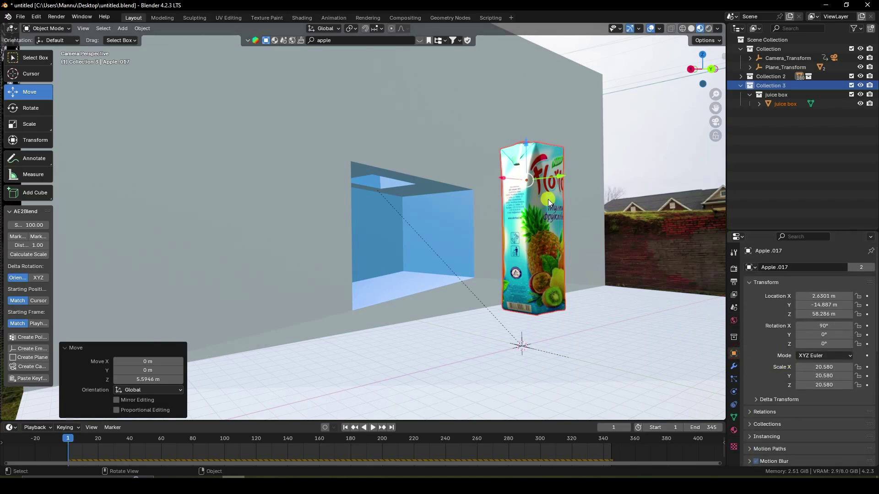
left_click(561, 205)
key("s")
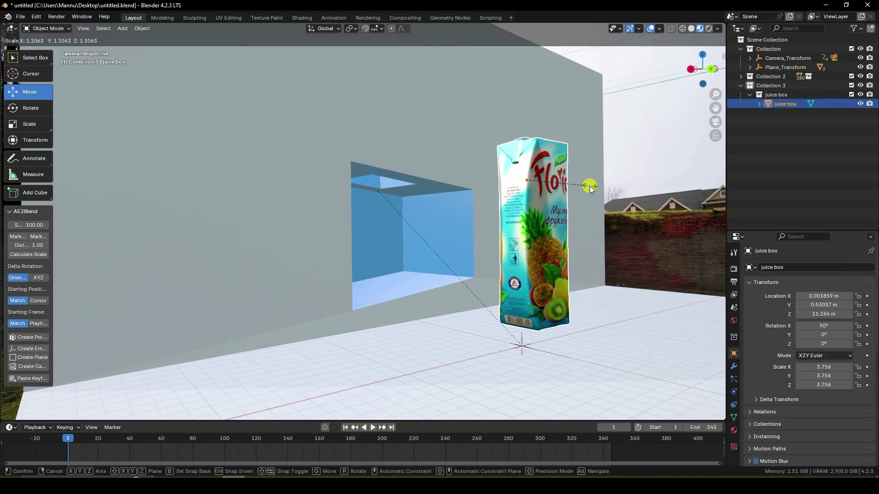
left_click(589, 186)
left_click_drag(523, 136, 524, 118)
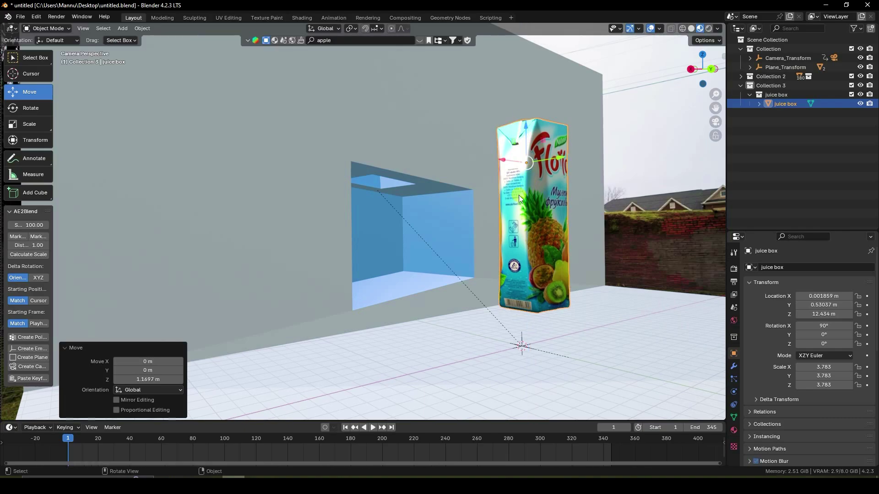
mouse_move(518, 195)
middle_mouse_down()
mouse_move(462, 210)
mouse_move(531, 216)
mouse_move(517, 213)
middle_mouse_up()
key("KP_0")
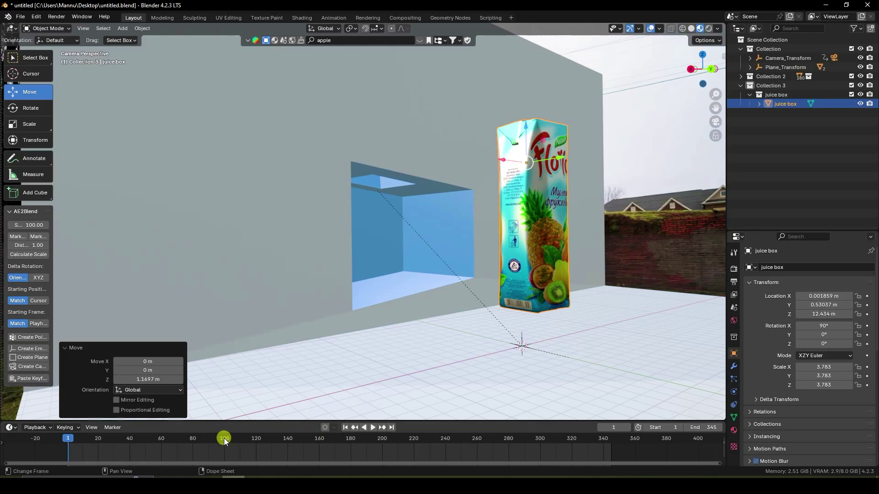
Go through the fruit fall to frame 150 and keyframe the juice box's location, rotation and scale there
left_click(206, 438)
key("space")
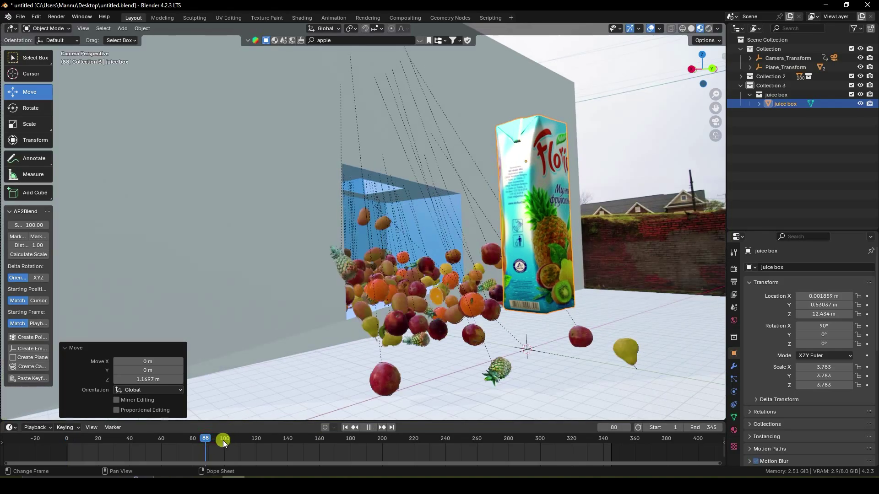
key("space")
left_click(223, 440)
left_click(301, 437)
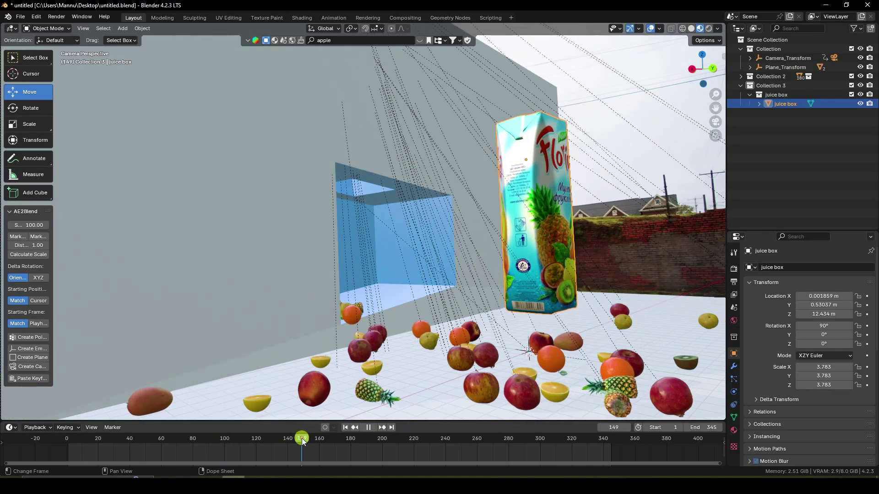
key("space")
key("space")
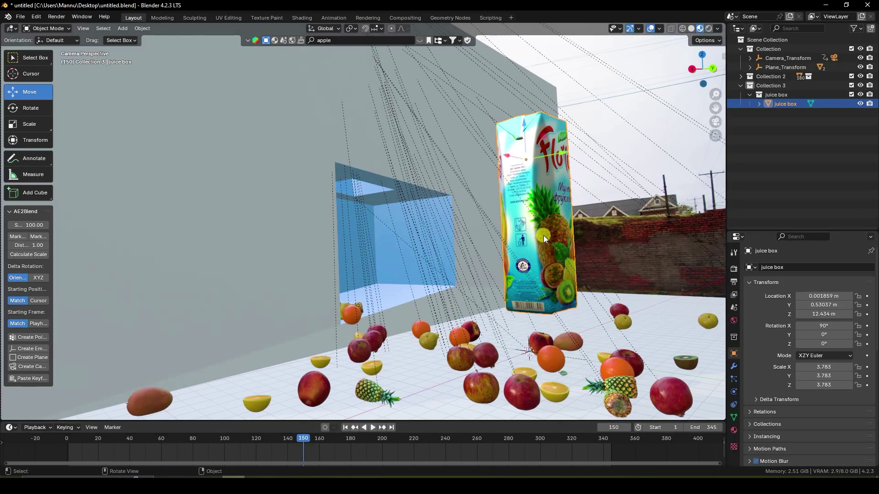
key("i")
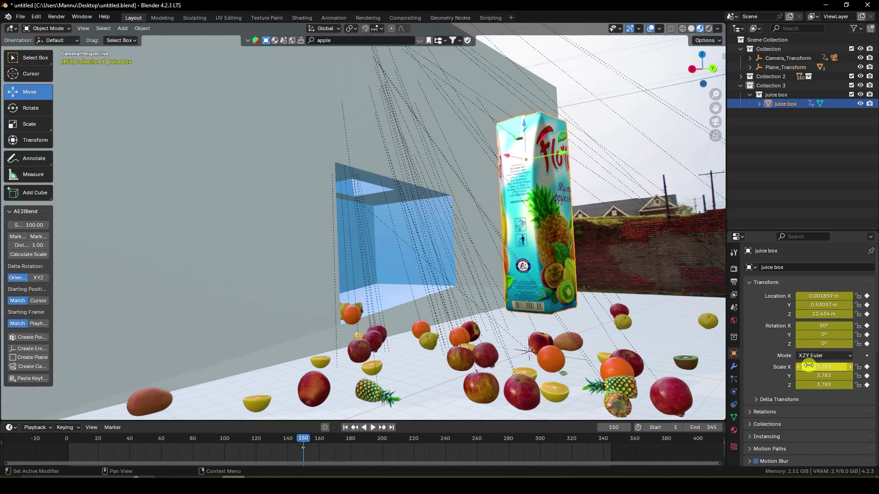
At frame 100, raise the juice box out of the camera frame to about Z 33.18 m and keyframe its transform
left_click(223, 441)
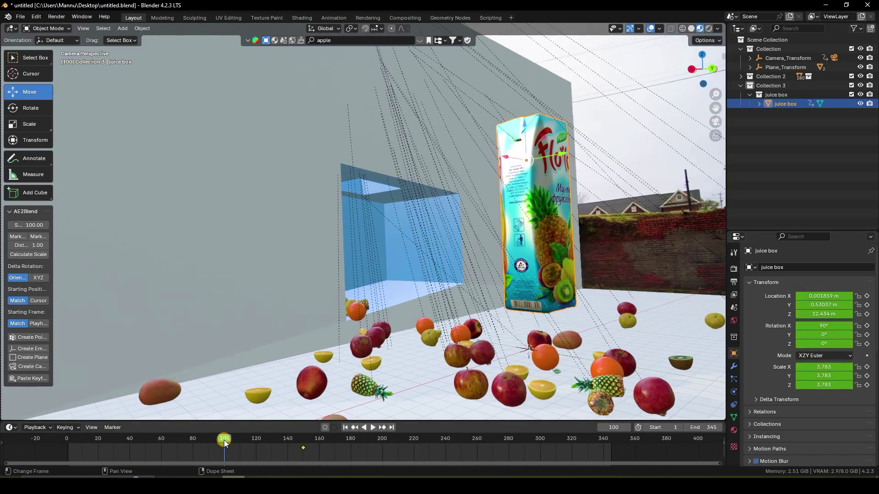
scroll(470, 327, "down", 3)
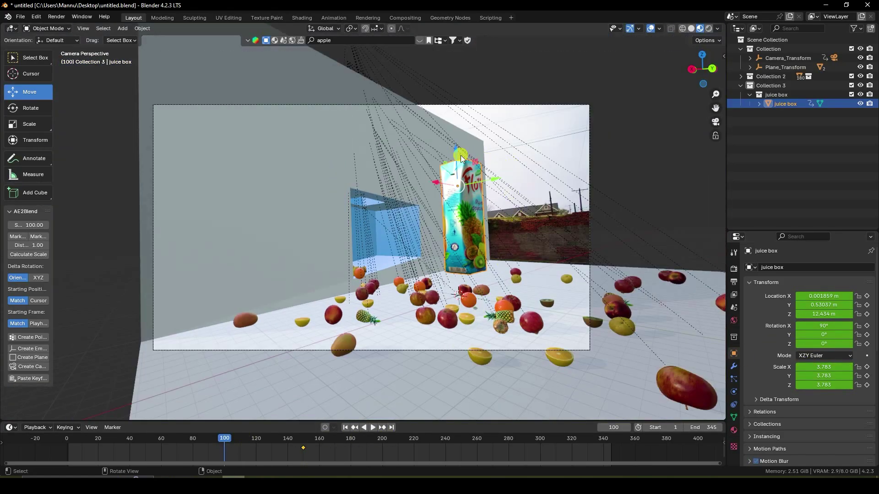
left_click_drag(460, 155, 467, 364)
key("i")
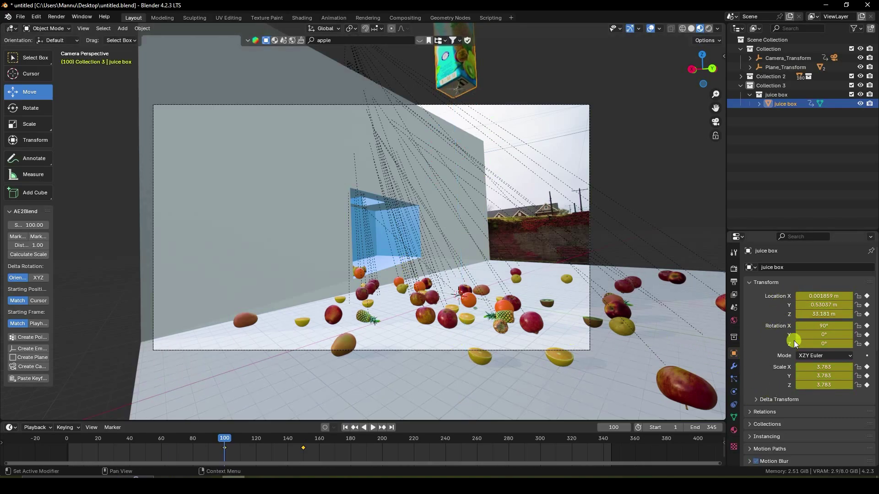
At frame 1, test the juice box's Z rotation, restore it to 0° and keyframe it
left_click(344, 427)
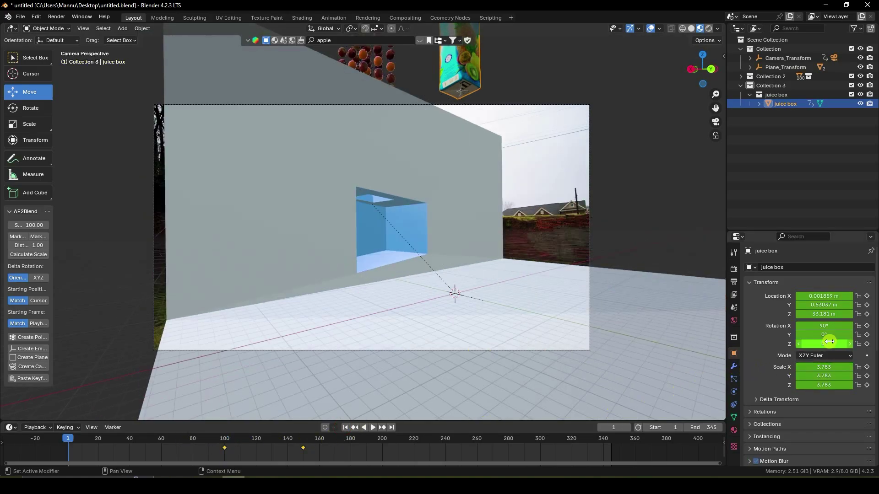
left_click_drag(818, 343, 332, 69)
middle_click_drag(331, 69, 404, 153, "shift")
scroll(430, 207, "down", 5)
scroll(404, 152, "up", 4)
mouse_move(824, 343)
left_mouse_down()
mouse_move(153, 339)
mouse_move(157, 349)
mouse_move(640, 358)
mouse_move(820, 337)
left_mouse_up()
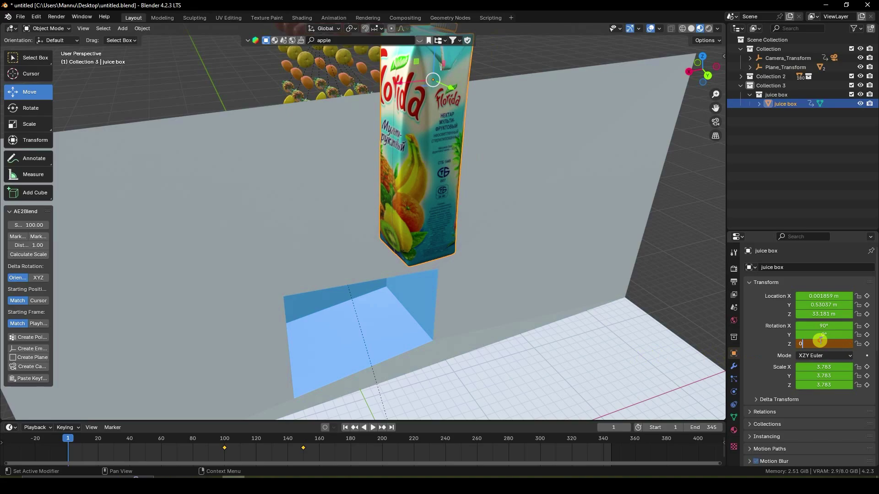
key("BackSpace")
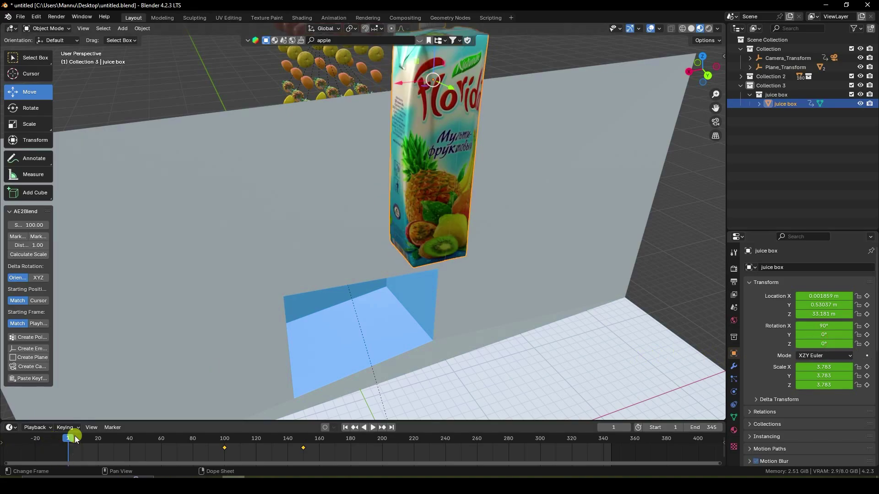
left_click(866, 344)
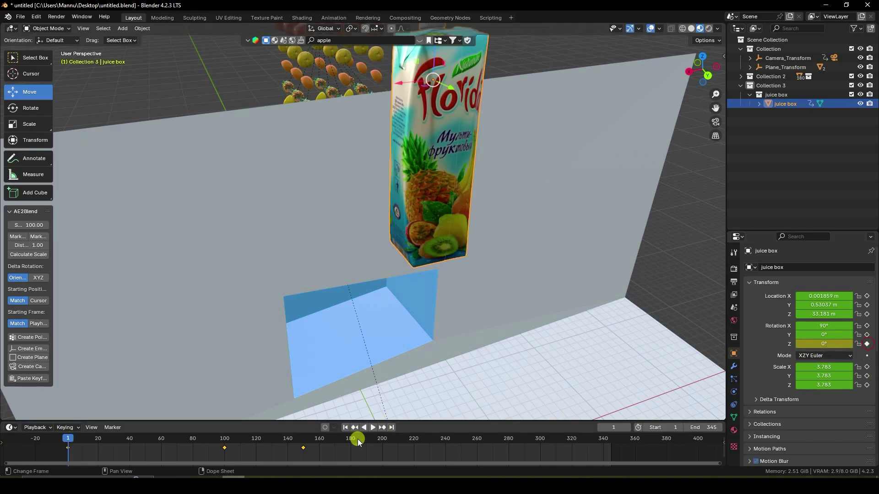
At frame 345, set the juice box's Z rotation to 720° and keyframe it
left_click(392, 428)
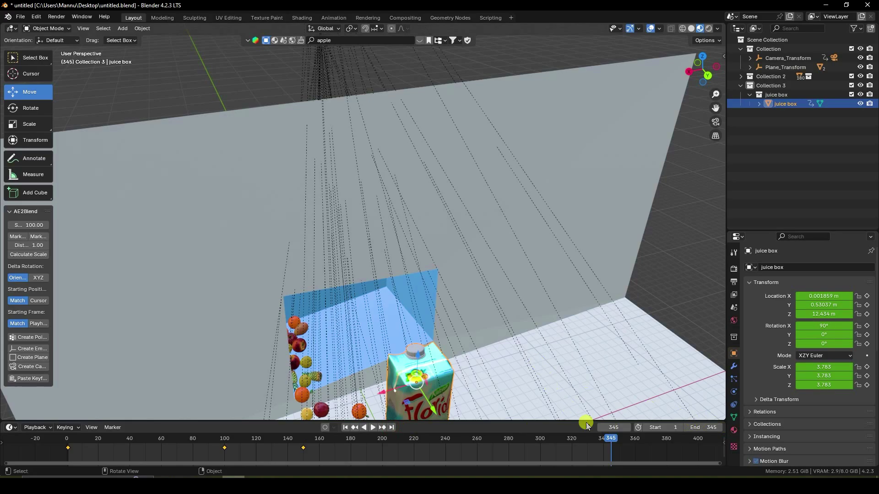
left_click(824, 344)
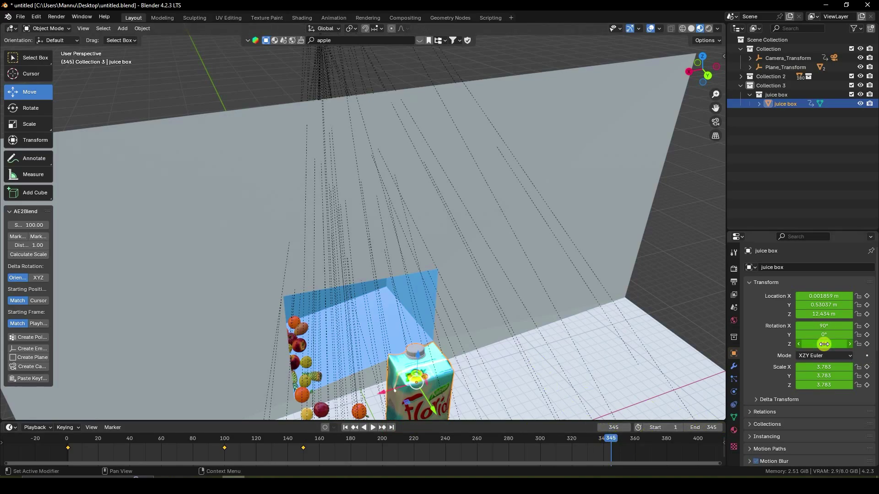
type("720")
key("Return")
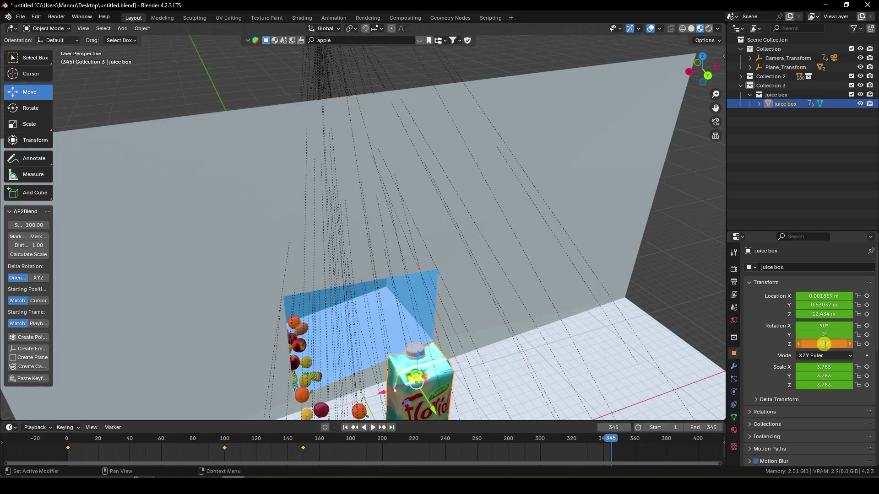
left_click(866, 344)
Play the juice box animation from the start and check its keyframes at frames 1 and 100
left_click_drag(450, 422, 451, 416)
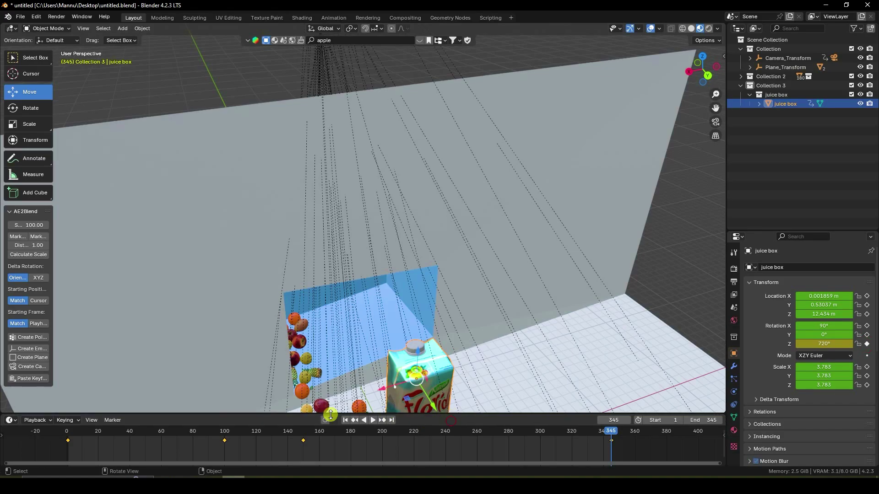
left_click(345, 420)
left_click(373, 420)
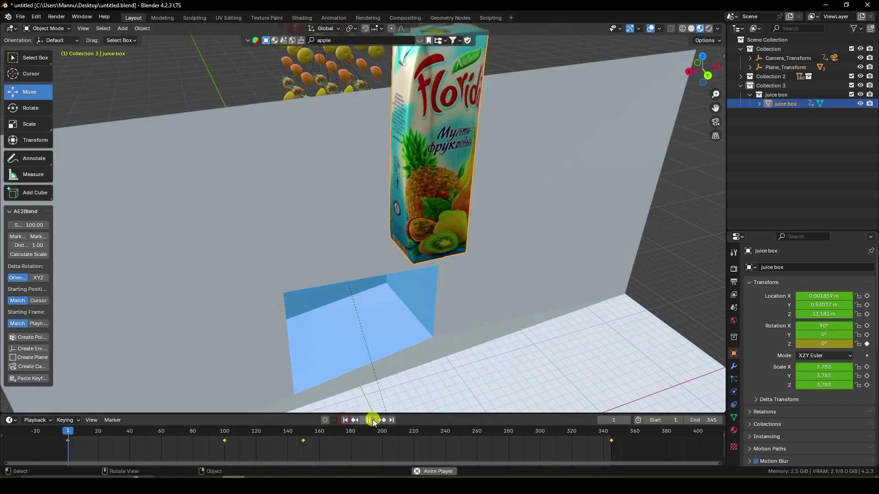
key("Escape")
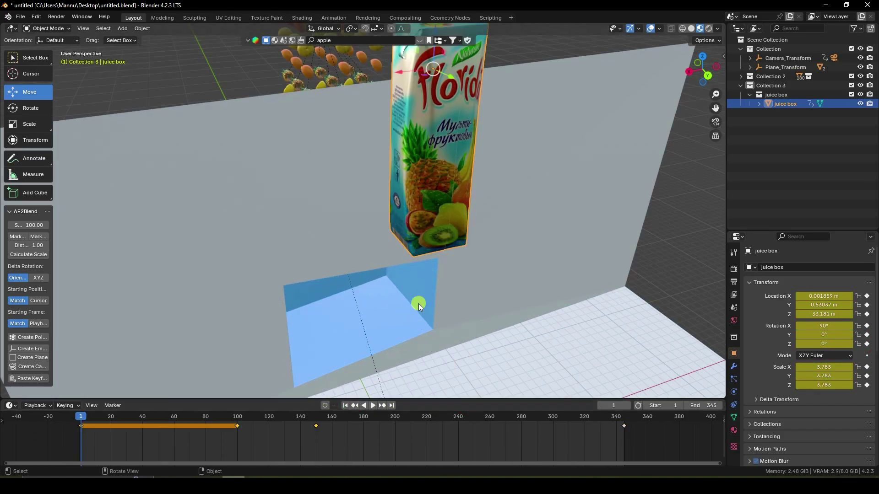
left_click(384, 406)
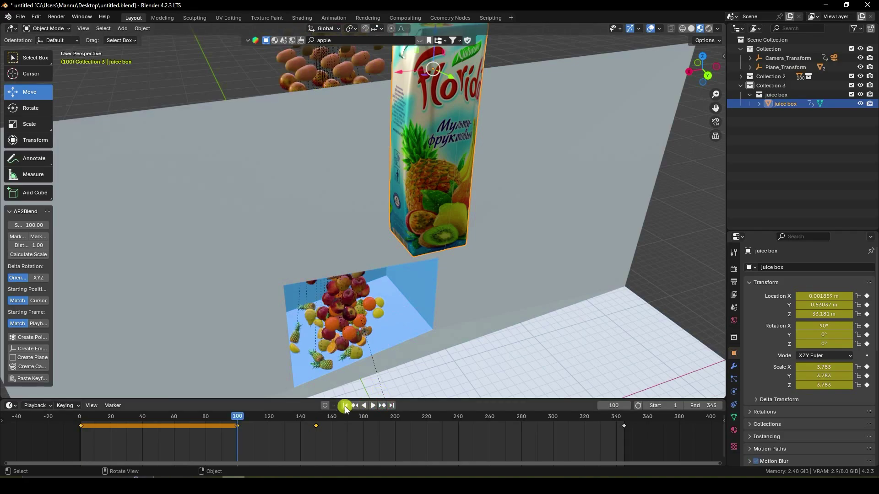
left_click(345, 406)
left_click(383, 406)
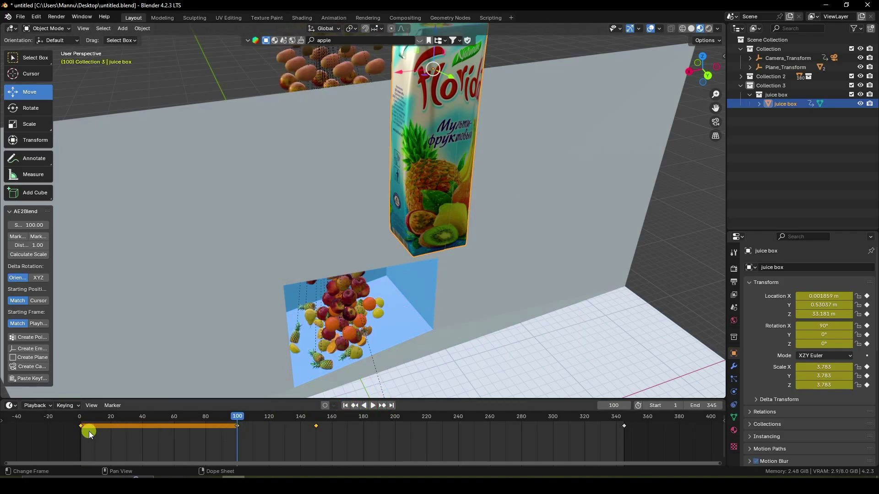
left_click(345, 406)
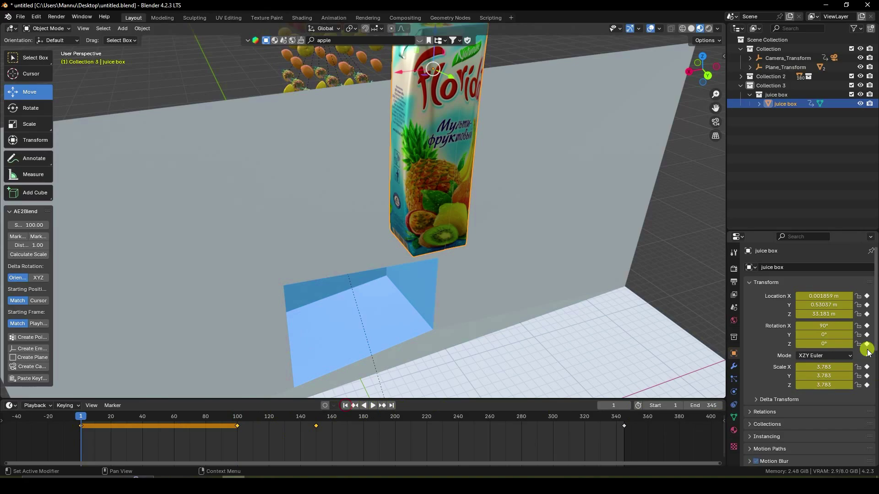
Remove the juice box's X and Y rotation keyframes, and delete its Z rotation keyframes at frames 100 and 150
left_click(867, 326)
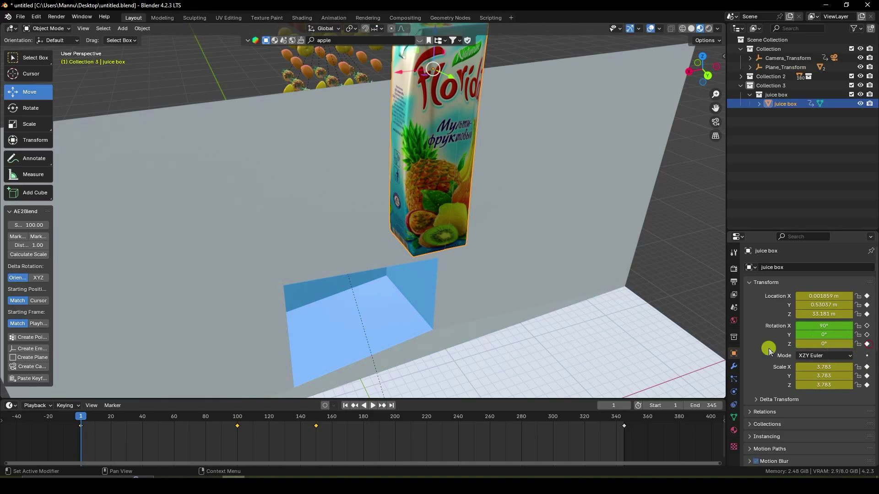
left_click(382, 405)
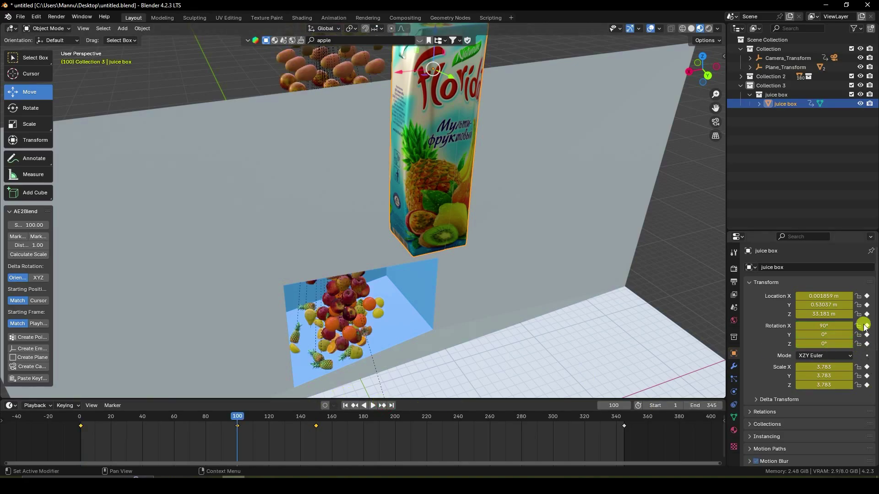
left_click(383, 405)
left_click(866, 326)
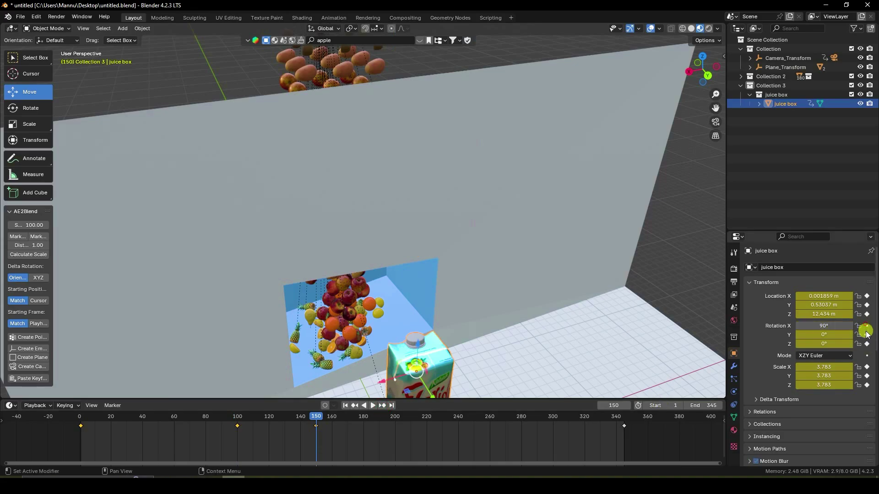
left_click(867, 335)
left_click(867, 344)
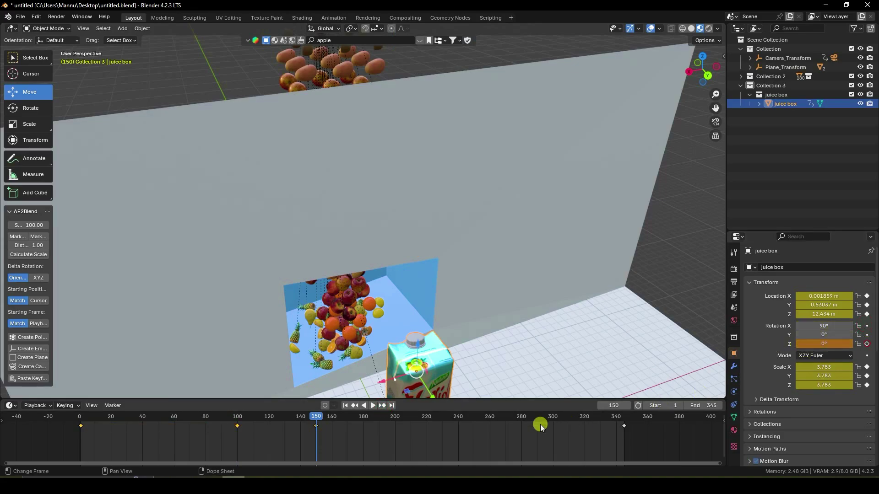
Play the spinning juice box animation from frame 1 and view it through the camera
left_click(345, 406)
left_click(373, 405)
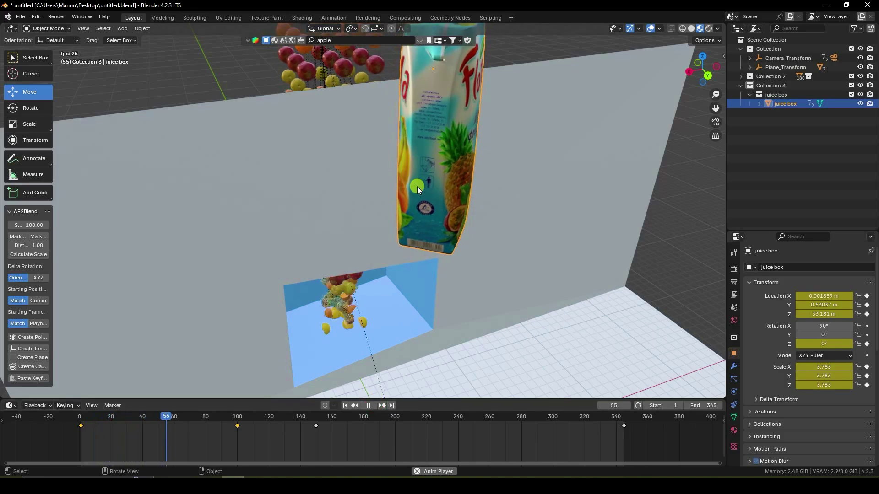
key("KP_0")
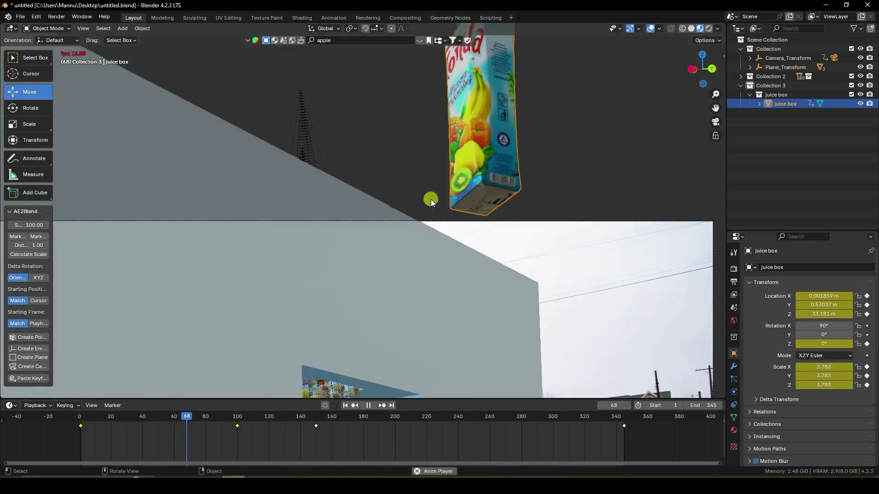
Stop the playback, return to frame 1, and add a new collection at the scene's top level as the active one
left_click(368, 403)
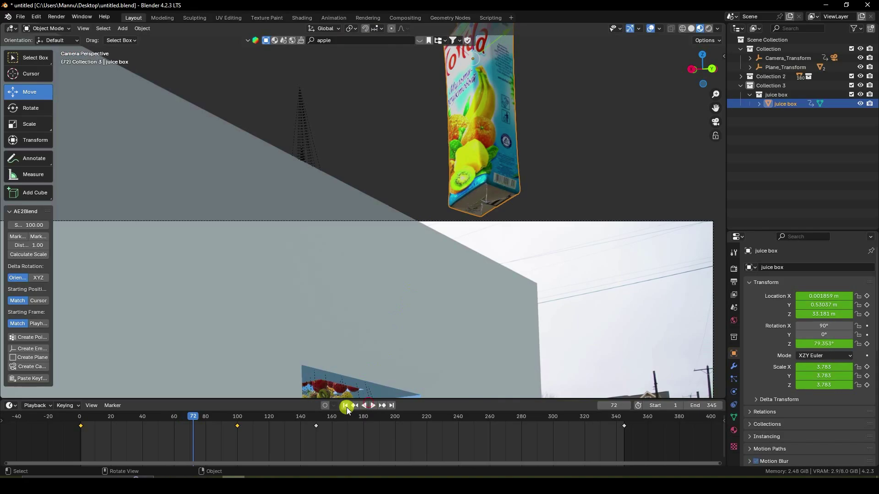
left_click(345, 405)
middle_click_drag(391, 227, 408, 224)
scroll(408, 223, "down", 5)
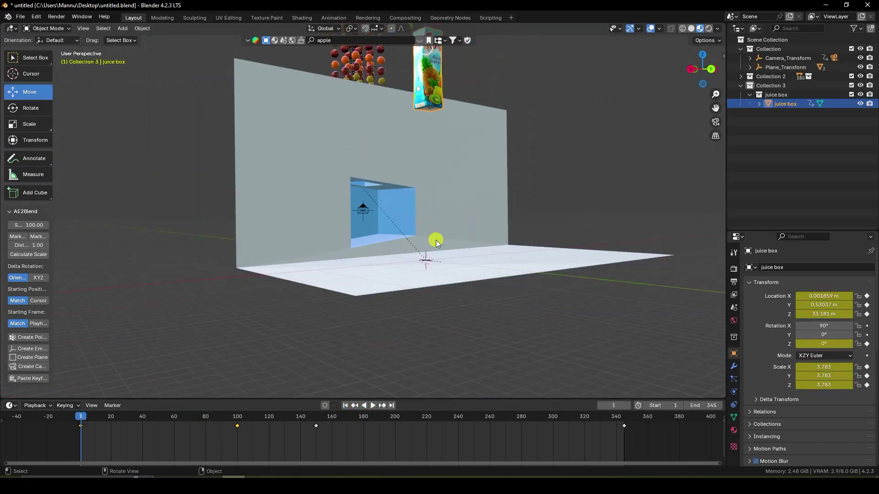
scroll(435, 230, "up", 4)
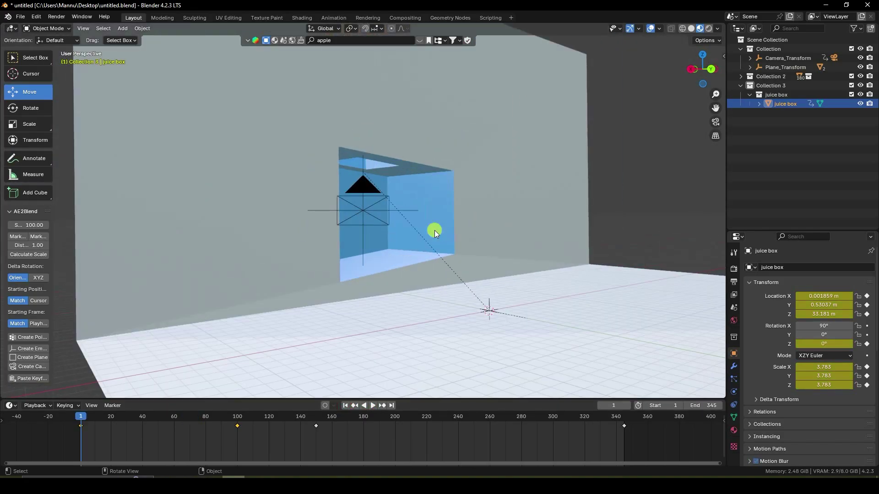
right_click(805, 154)
left_click(762, 145)
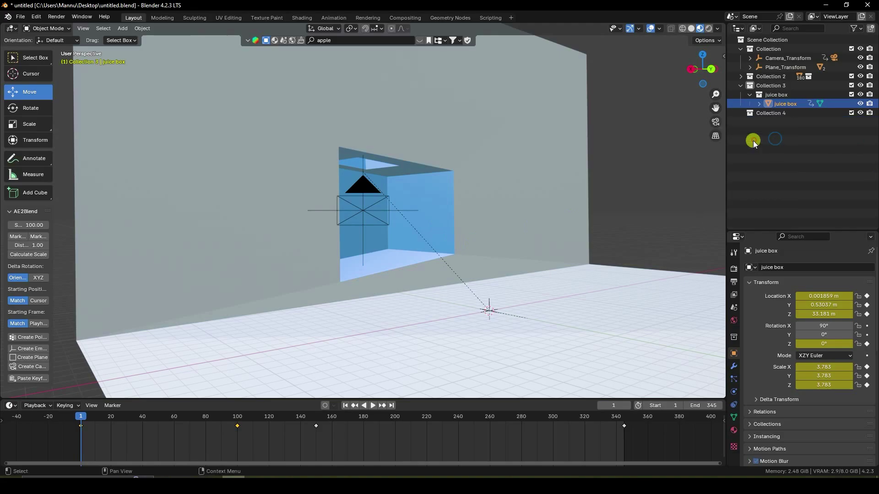
left_click(768, 115)
Add a Force-type force field to the new collection and, at frame 150, raise it about 11.5 m along Z
left_click(122, 28)
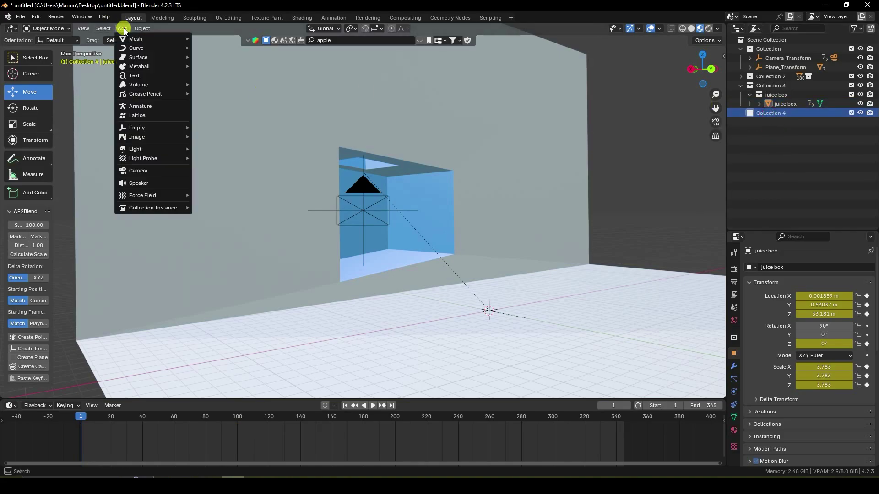
mouse_move(140, 195)
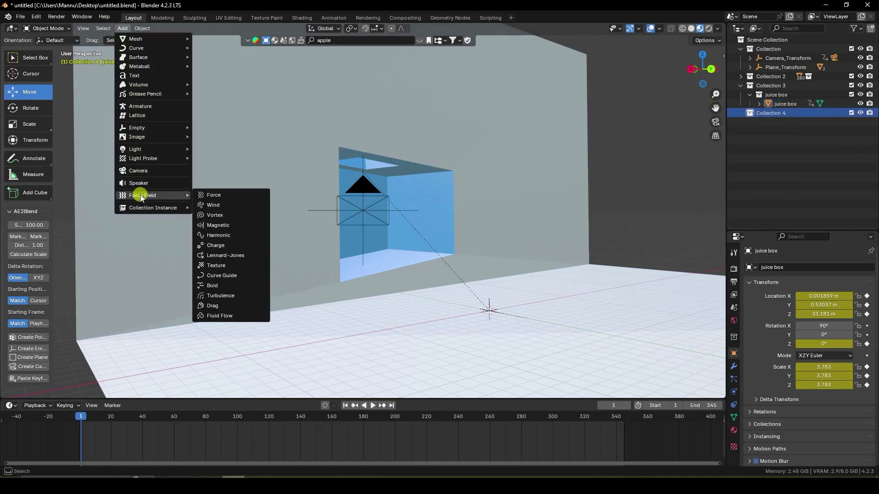
left_click(242, 194)
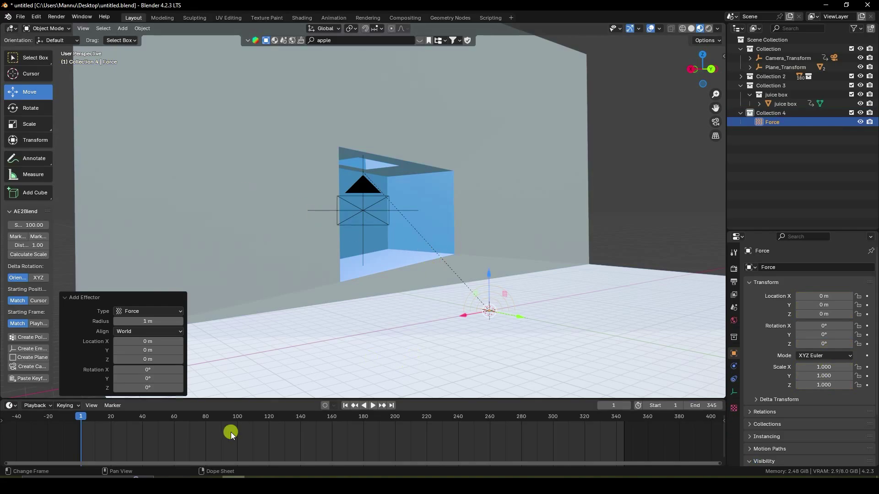
left_click(314, 417)
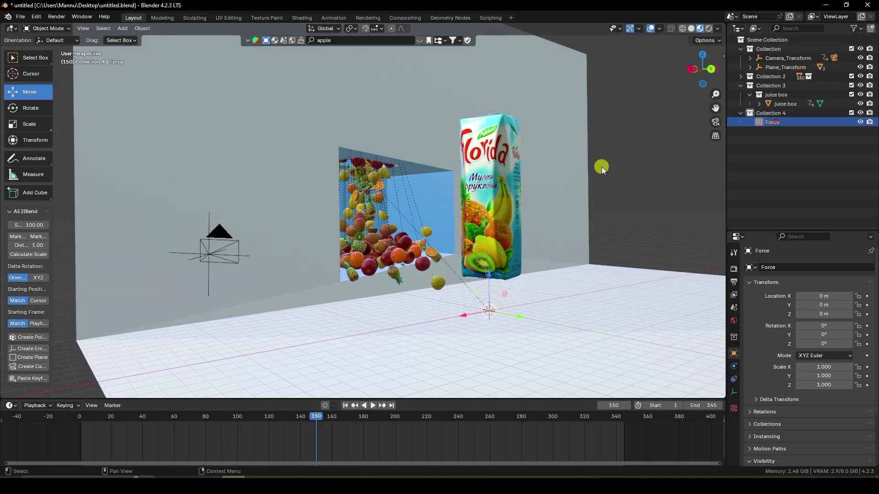
left_click_drag(488, 275, 501, 122)
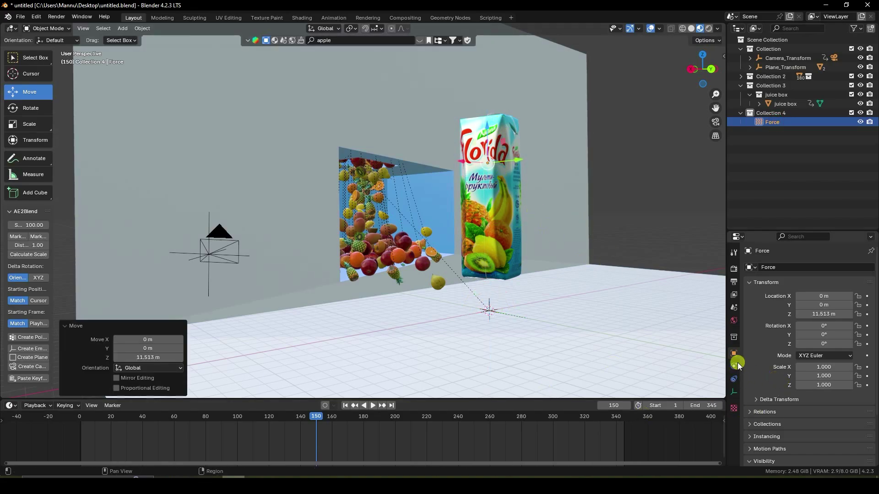
Set the force field's strength to -300 at frame 150 and keyframe it
left_click(735, 365)
left_click(822, 336)
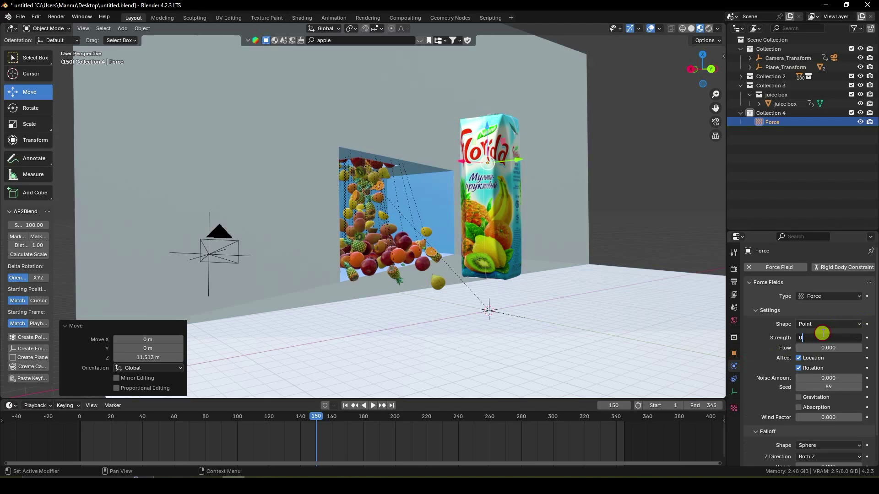
key("Return")
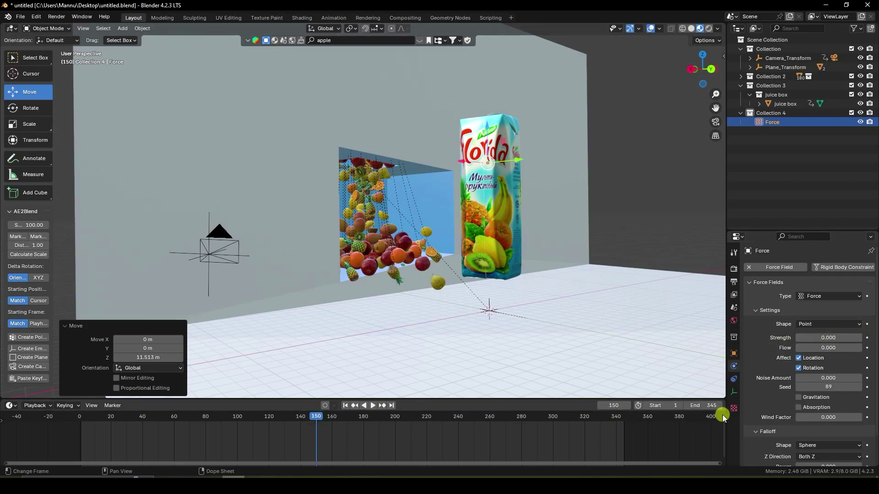
left_click(867, 338)
left_click(837, 337)
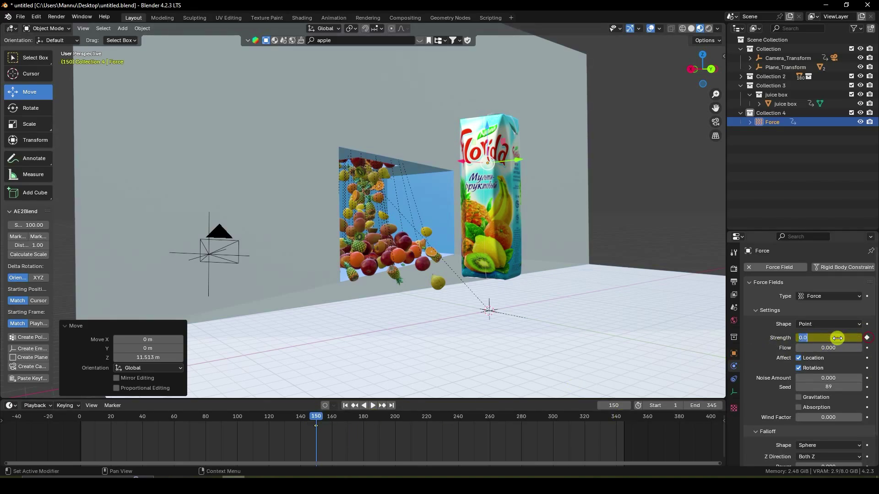
type("-300")
key("Return")
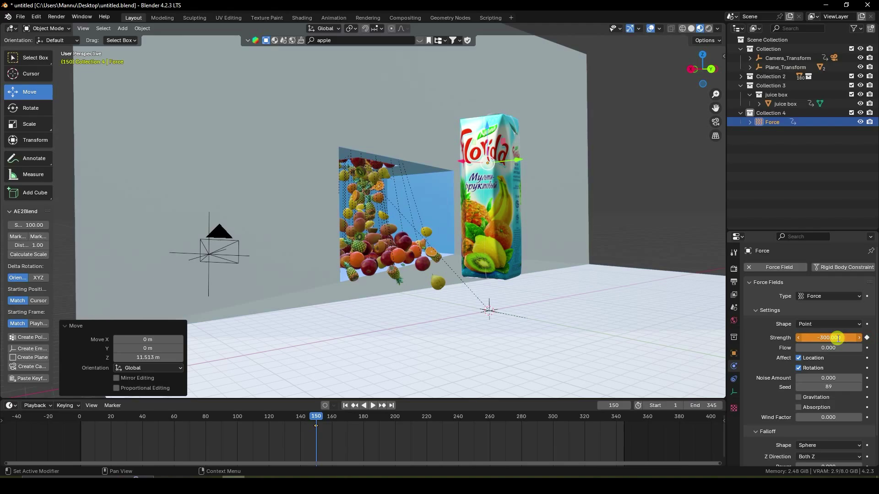
left_click(866, 338)
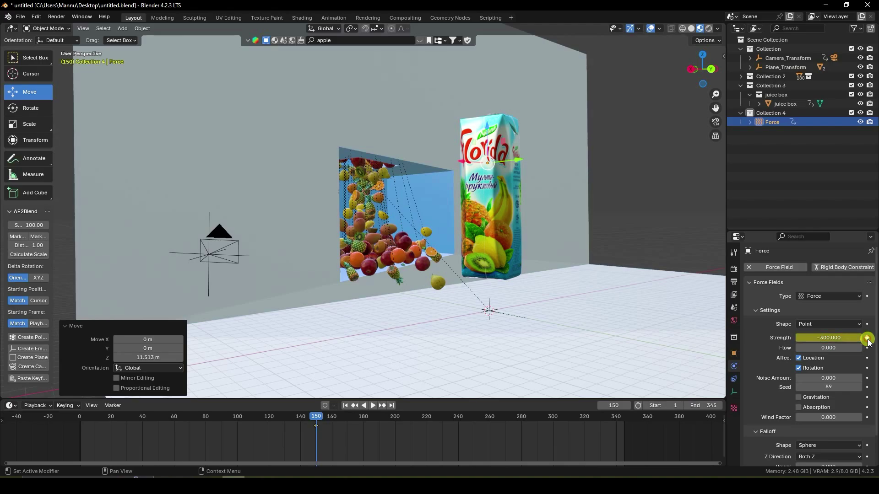
At frame 100, set the force field's strength to 0 and keyframe it
left_click(241, 422)
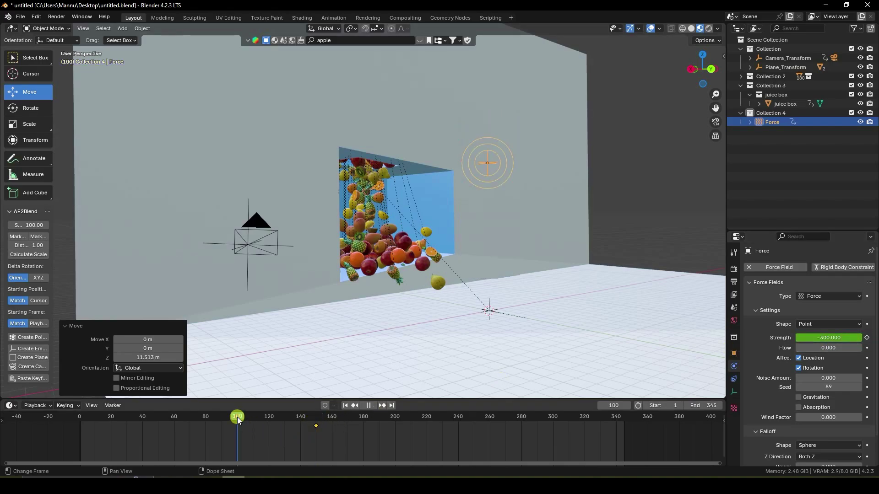
left_click(835, 338)
type("0")
key("Return")
left_click(866, 338)
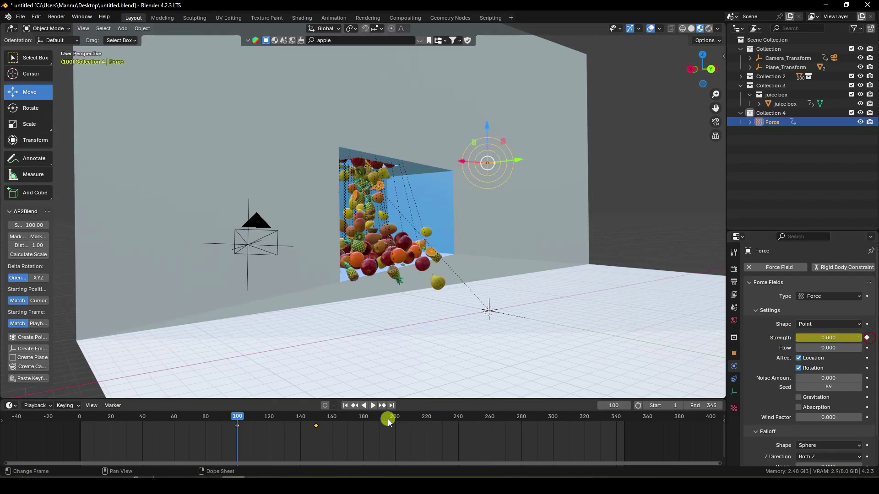
Step from frame 1 through the force field's strength keyframes at frames 100 and 150 to check them
left_click(344, 406)
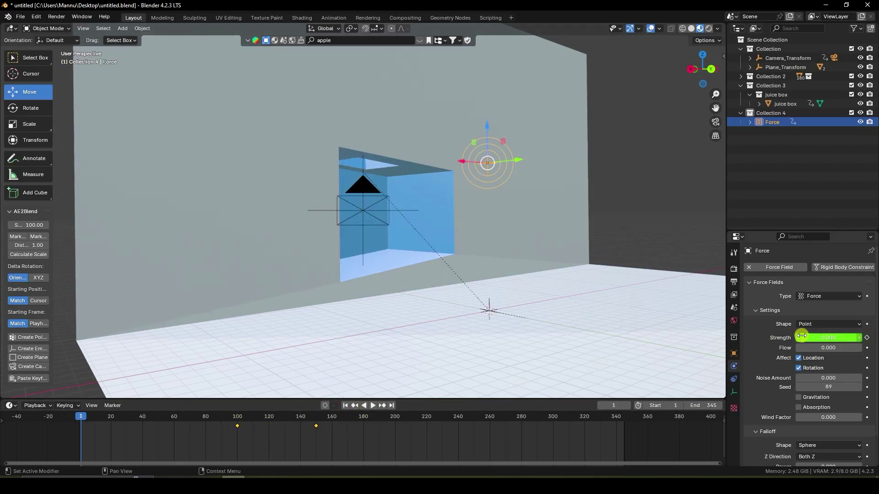
left_click(382, 406)
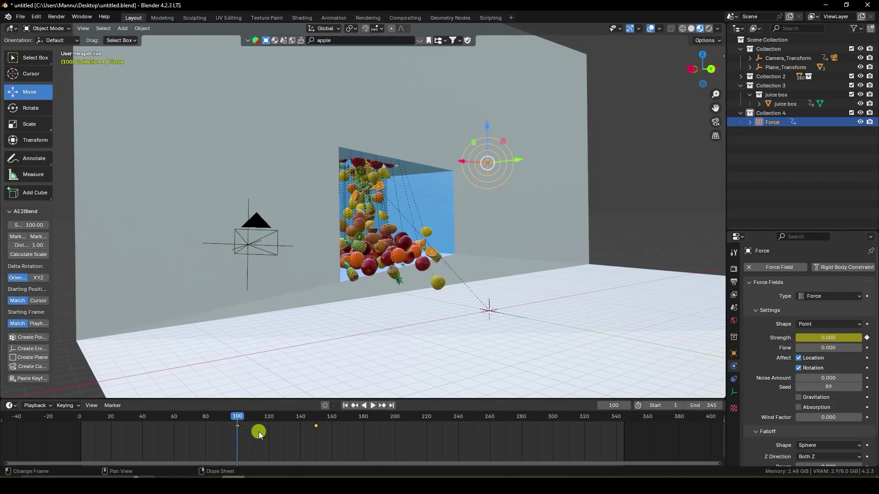
left_click(382, 406)
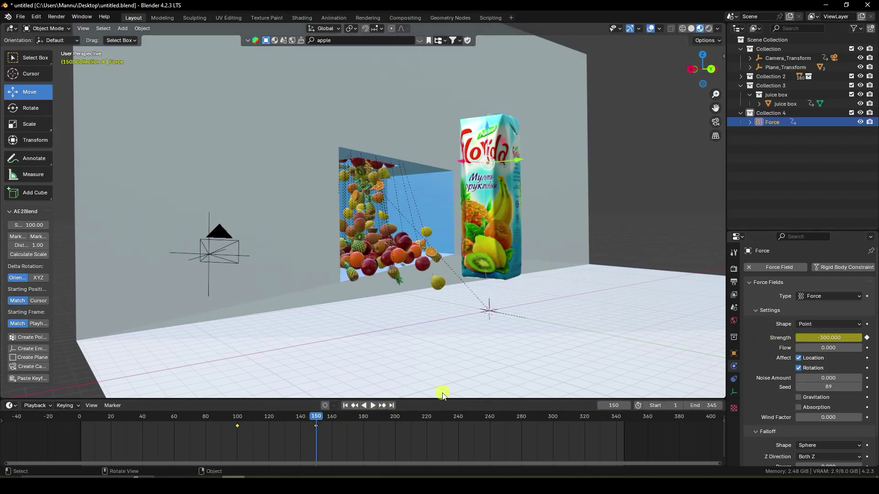
Back at frame 1, add a rigid body to the juice box with type Passive and the Animated option enabled
left_click(346, 406)
scroll(473, 292, "down", 8)
middle_click_drag(457, 243, 462, 197)
scroll(416, 196, "up", 4)
scroll(443, 188, "up", 4)
left_click(460, 183)
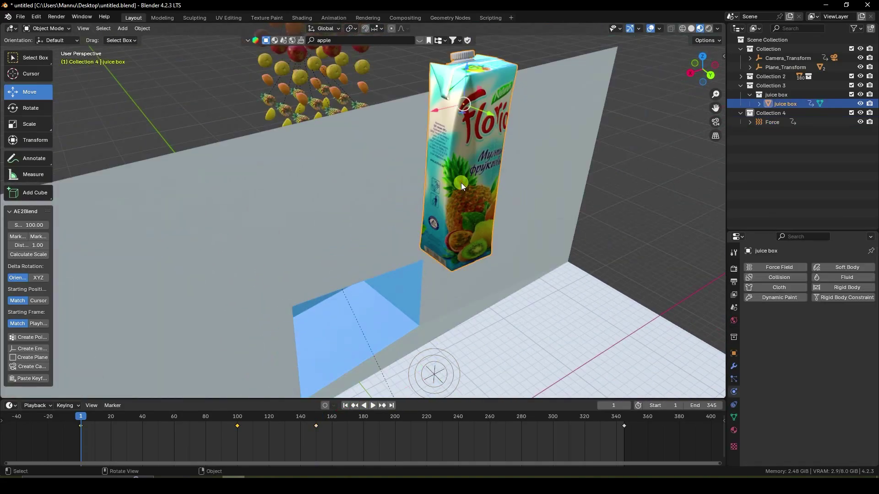
left_click(842, 287)
left_click(804, 326)
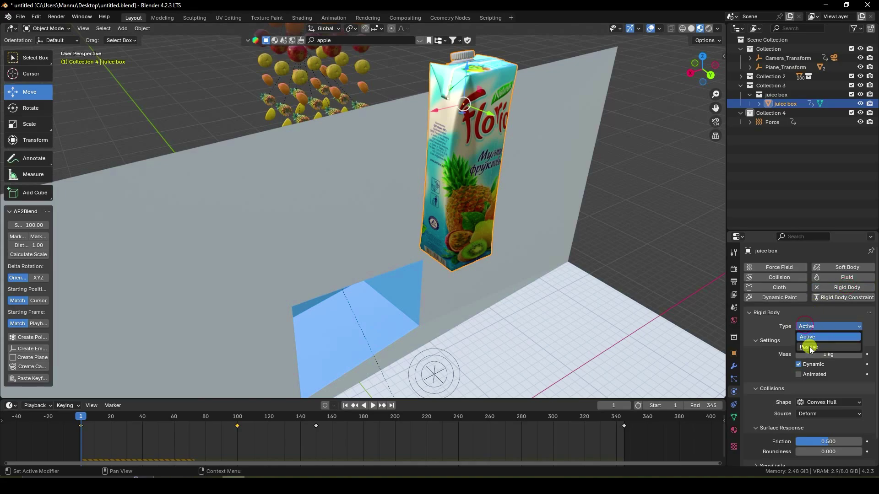
left_click(809, 347)
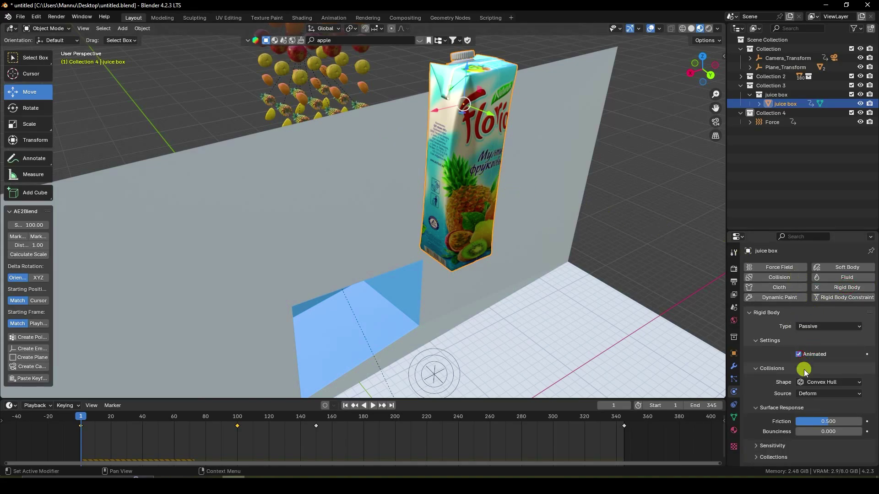
Set the juice box's rigid body collision shape to Mesh and its friction to 0.4
left_click(819, 382)
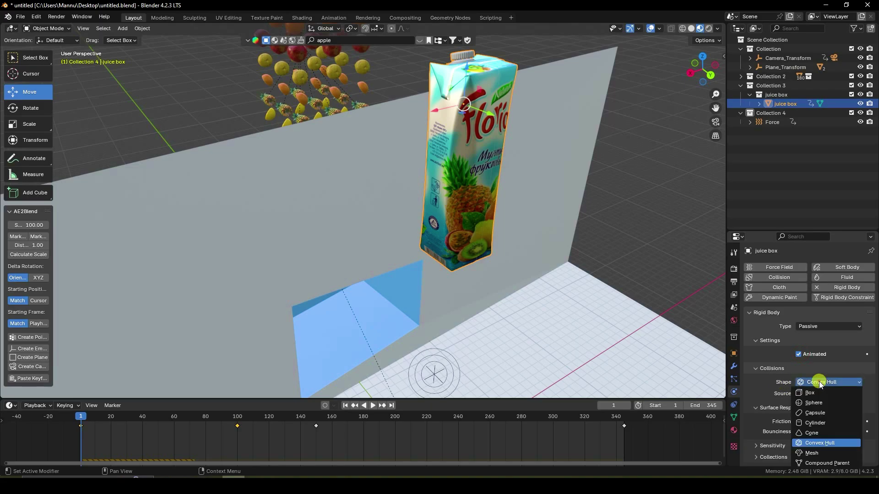
left_click(812, 454)
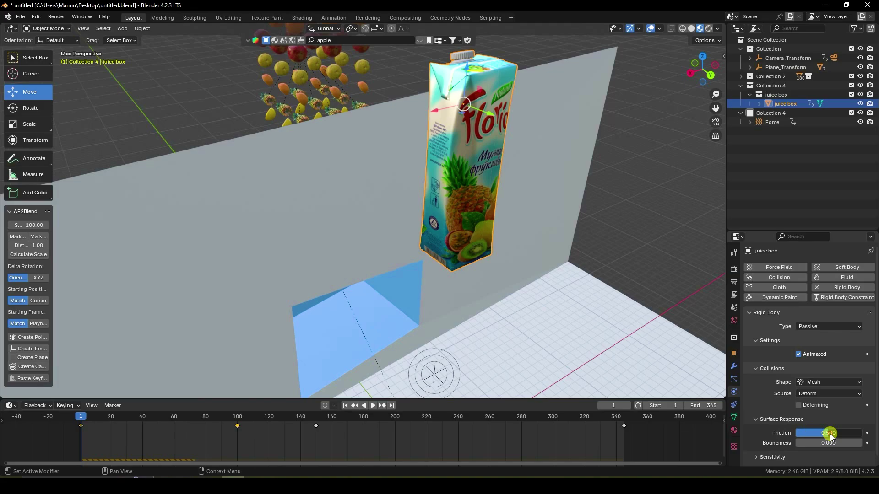
key("Return")
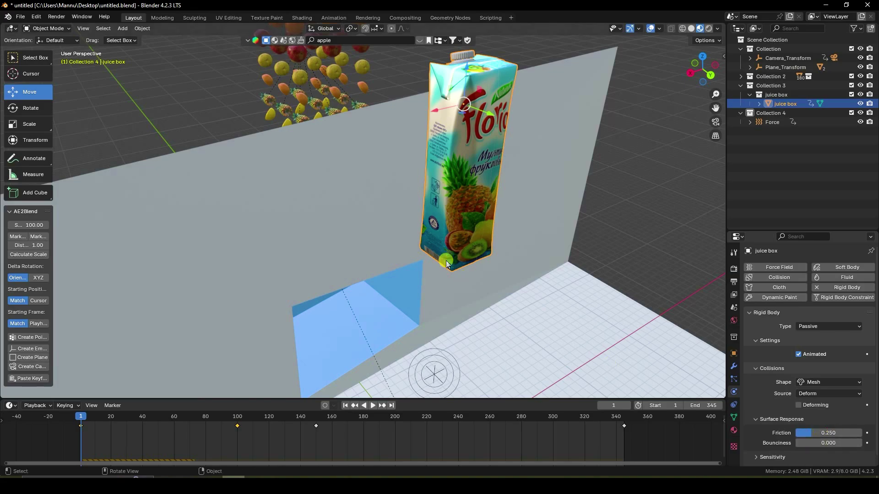
middle_click_drag(443, 199, 379, 224)
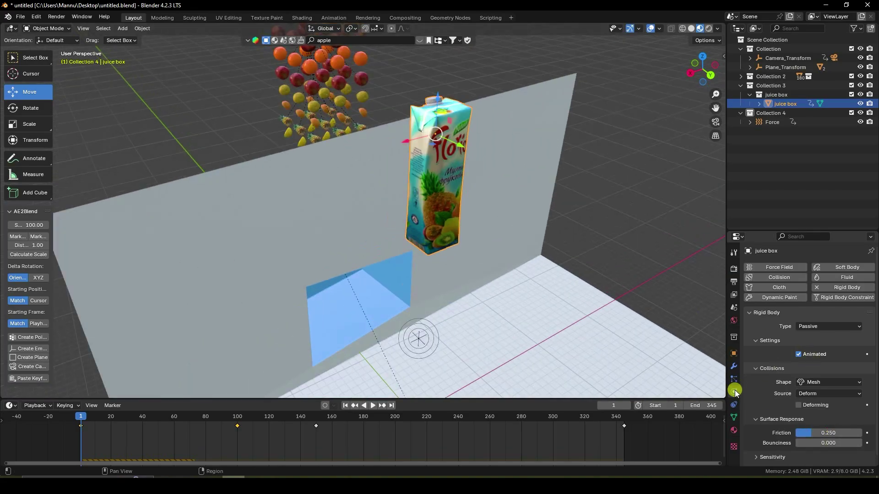
double_click(821, 433)
type("0.4")
key("Return")
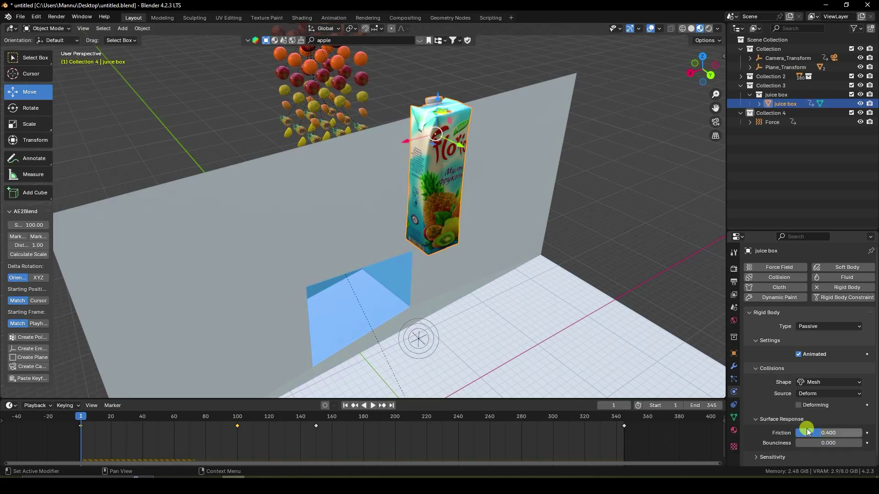
View the scene through the camera and save the file
key("KP_0")
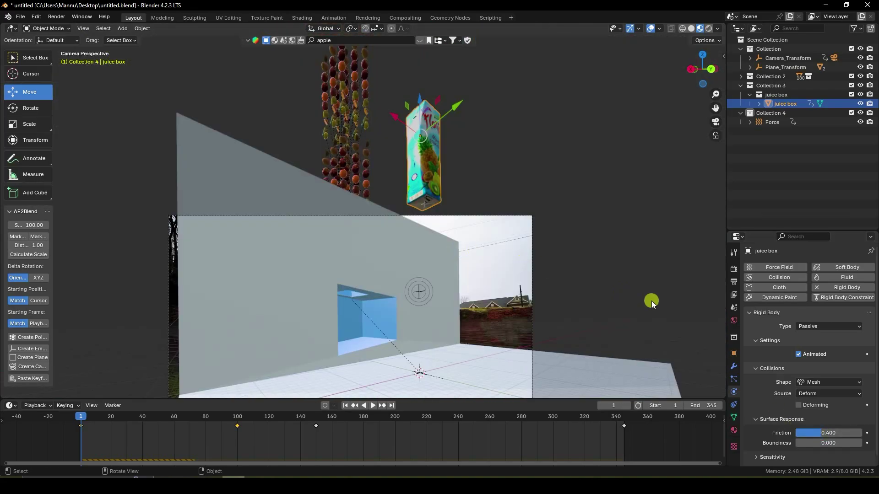
scroll(400, 271, "up", 4)
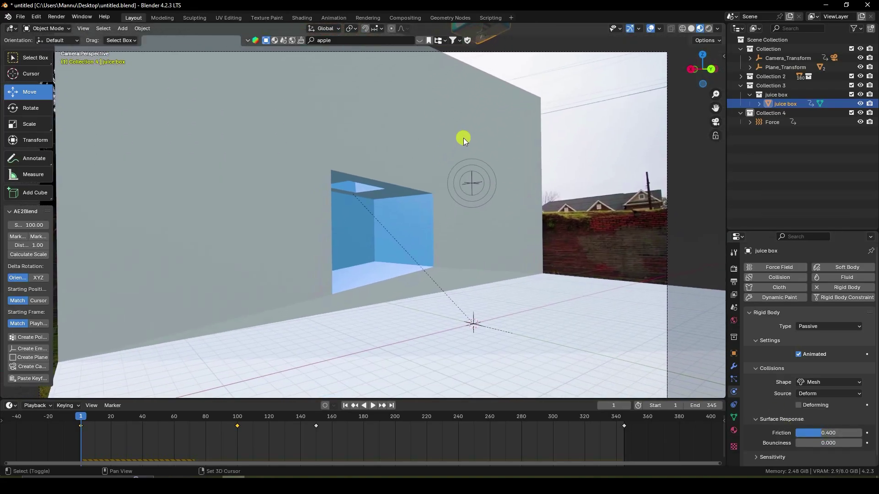
key("ctrl+s")
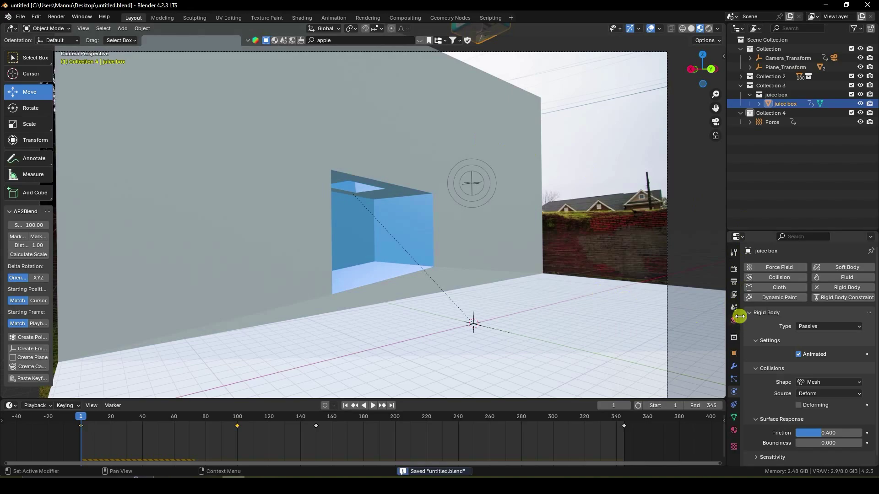
Bake the scene's rigid body world simulation for frames 1 to 345 and save the file again
left_click(734, 307)
scroll(777, 361, "down", 5)
left_click(820, 410)
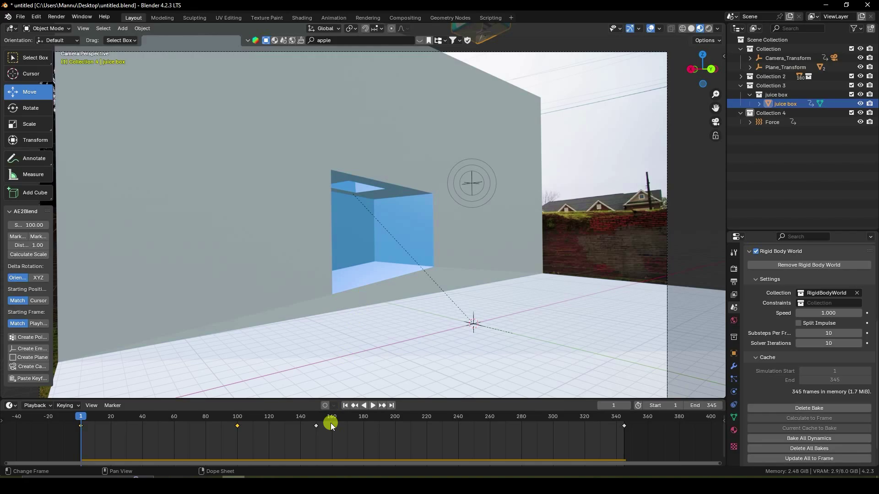
key("ctrl+s")
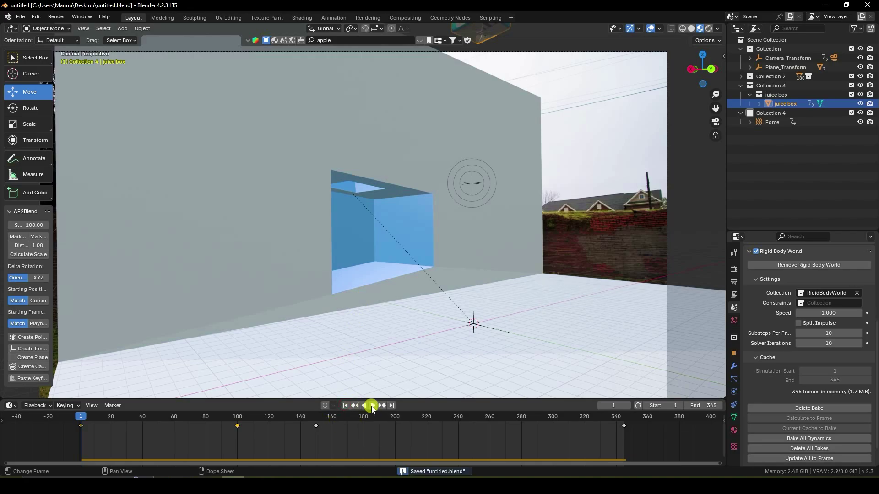
Play the baked simulation from frame 1 in an enlarged viewport to watch the fruits react to the juice box
left_click(372, 405)
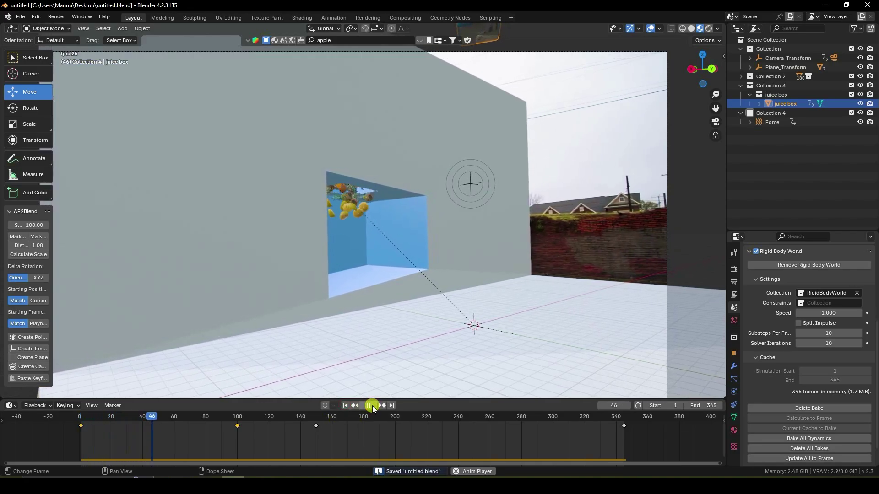
middle_click_drag(379, 290, 382, 275)
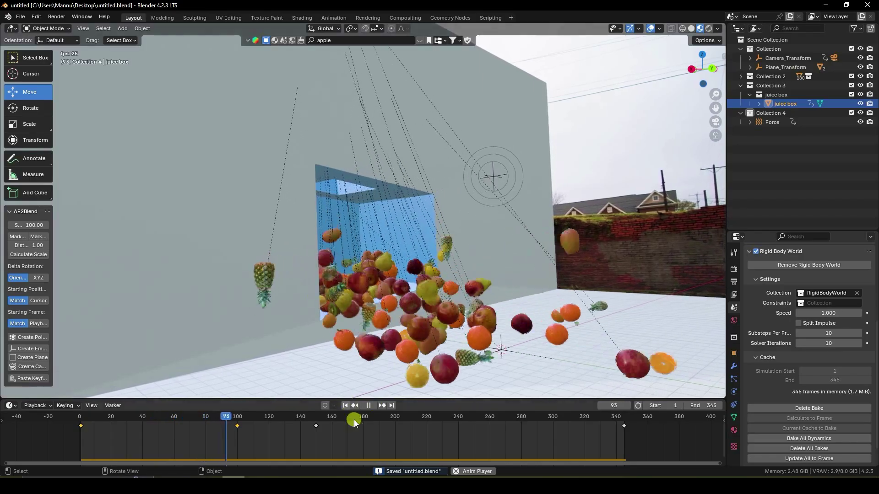
left_click_drag(331, 399, 331, 425)
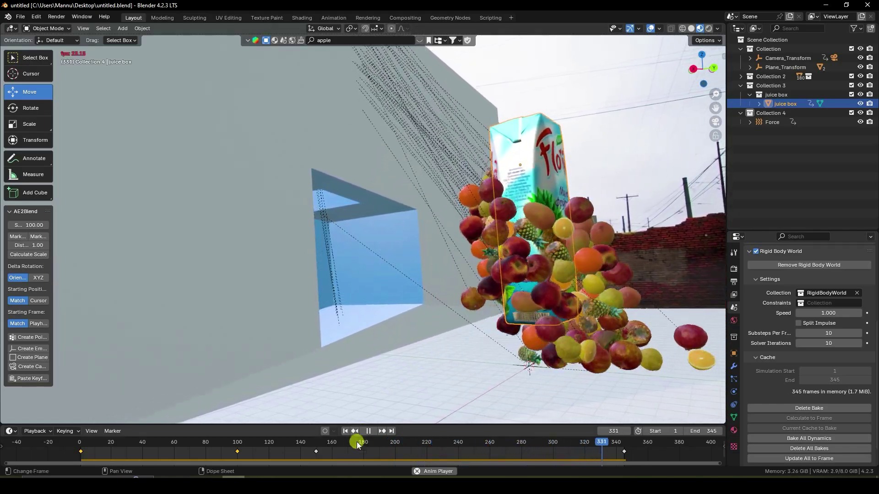
Stop the simulation playback near the end of the animation and check the fruits around the juice box
left_click(368, 431)
scroll(411, 265, "down", 4)
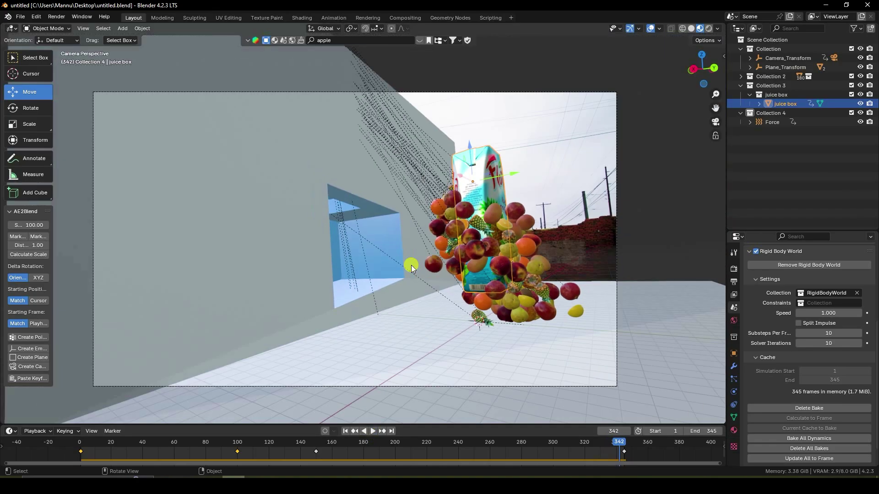
scroll(411, 265, "up", 2)
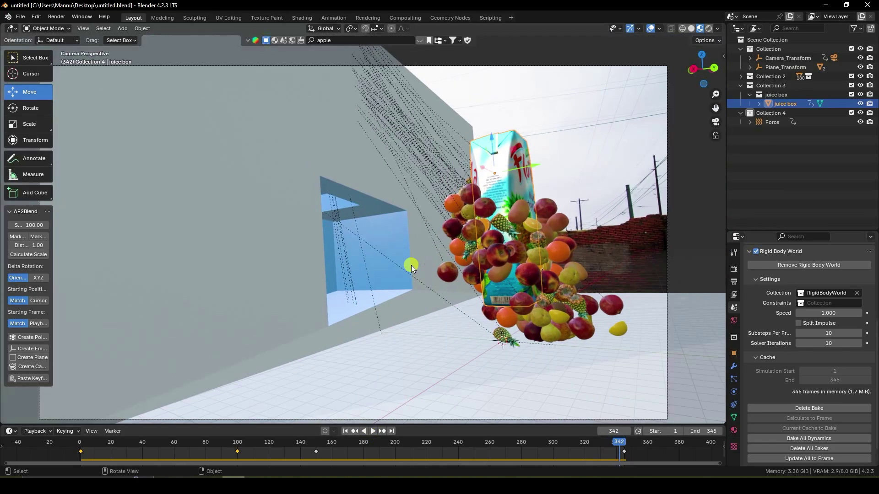
Set the world's background colour to an Environment Texture using buikslotermeerplein_4k.exr from the Hdri folder
left_click(734, 322)
left_click(799, 324)
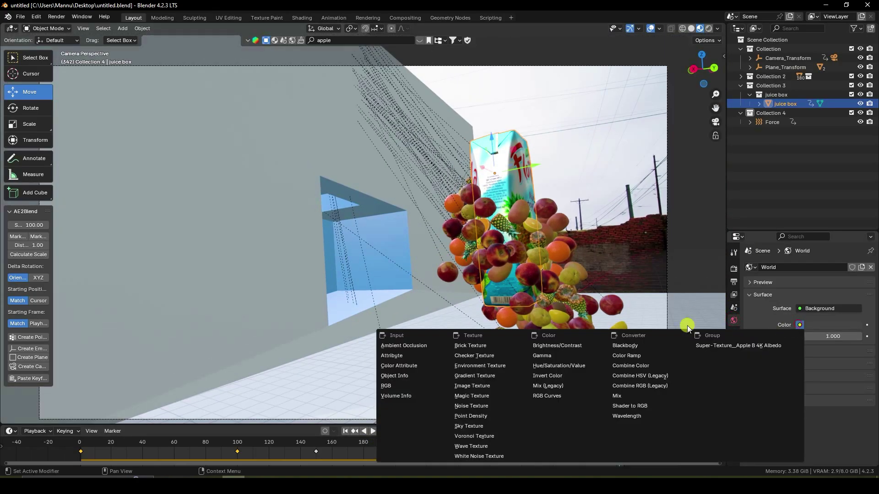
left_click(478, 368)
left_click(830, 337)
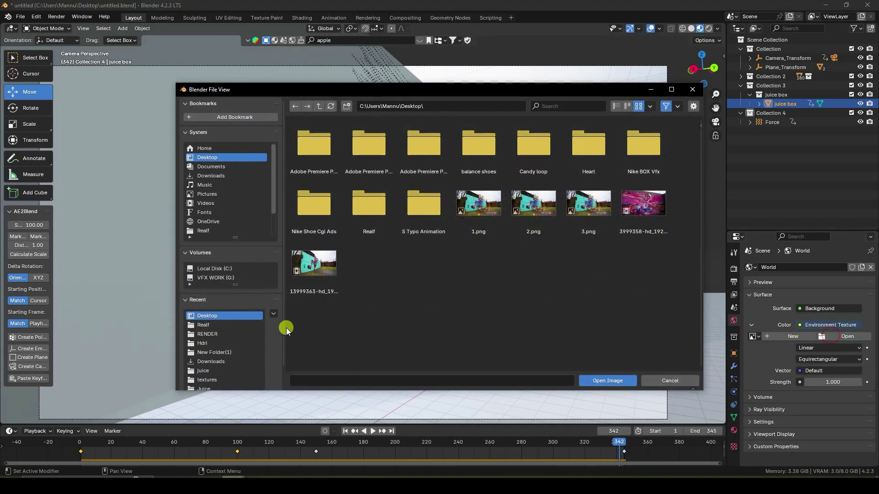
left_click(201, 344)
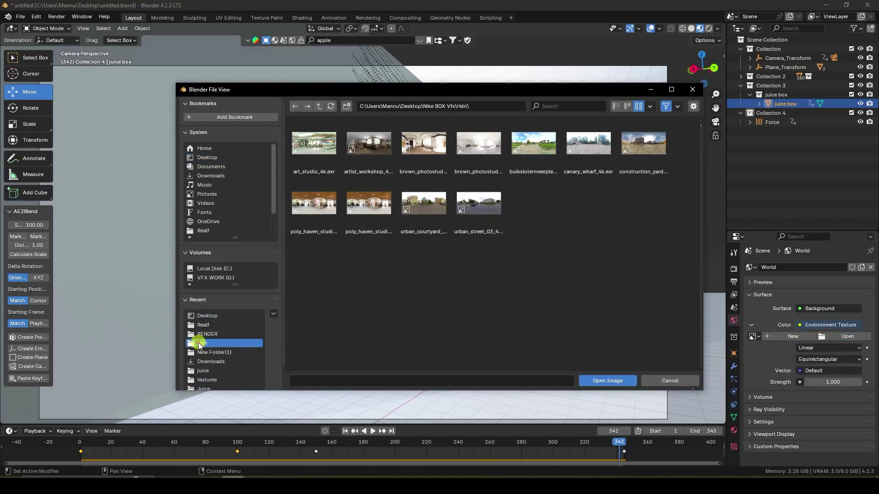
left_click(532, 158)
left_click(612, 381)
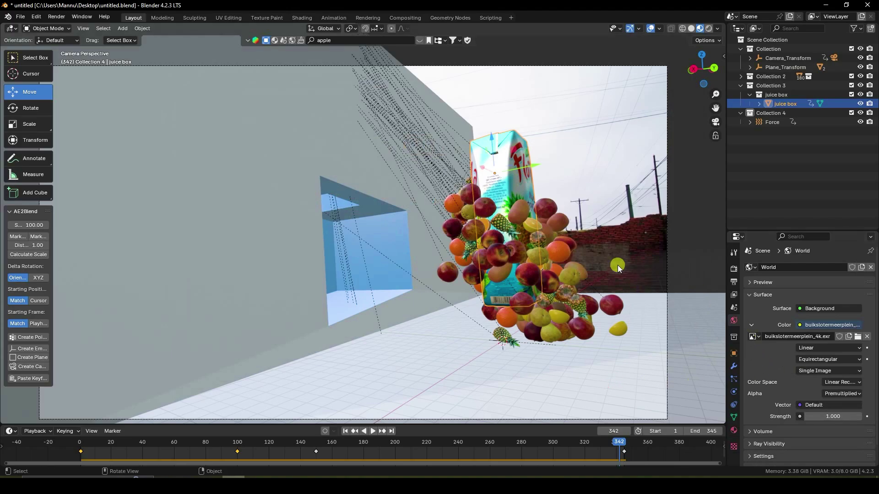
Add a Sun light, raise it about 26 m along Z, and move it about 14 m along Y
middle_click_drag(617, 265, 476, 301)
scroll(477, 295, "up", 5)
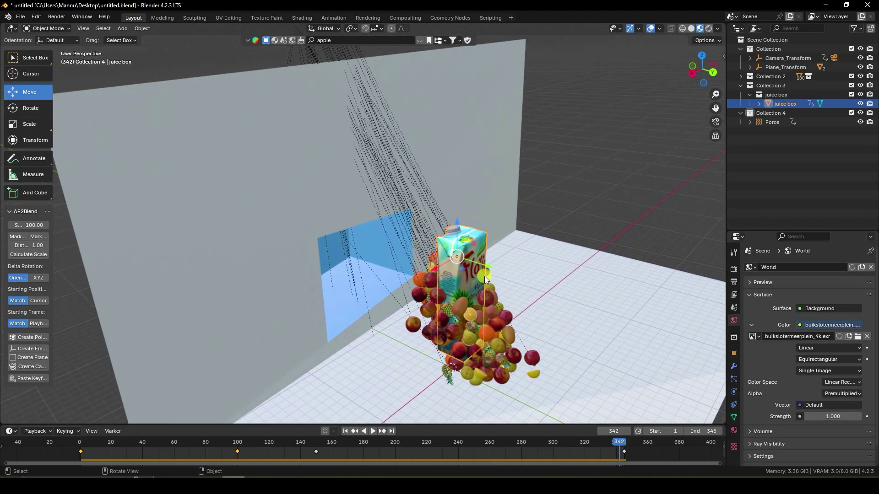
left_click(122, 29)
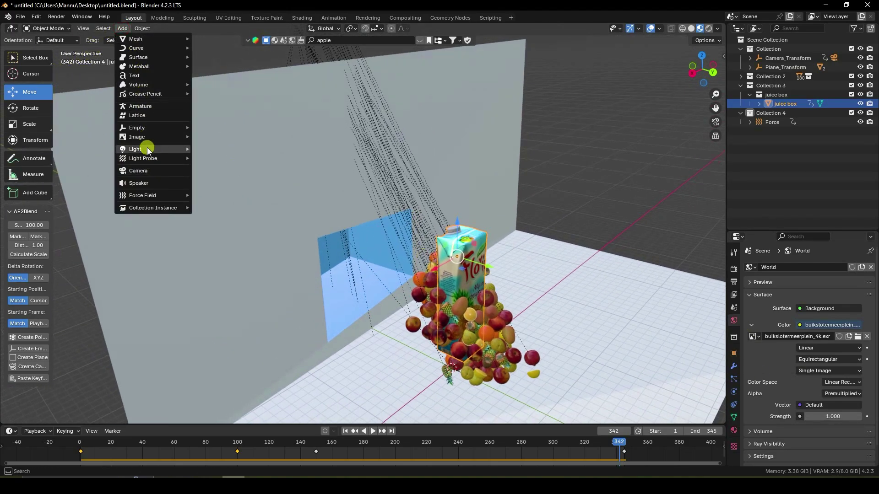
mouse_move(139, 150)
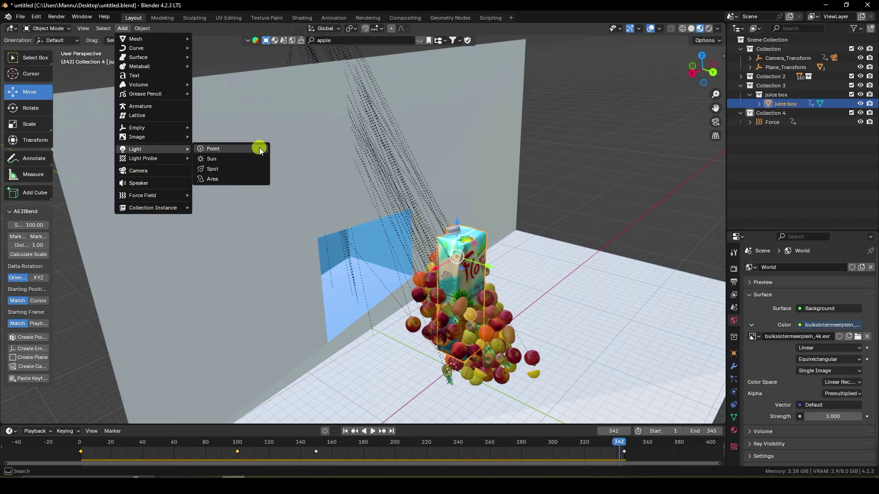
left_click(221, 158)
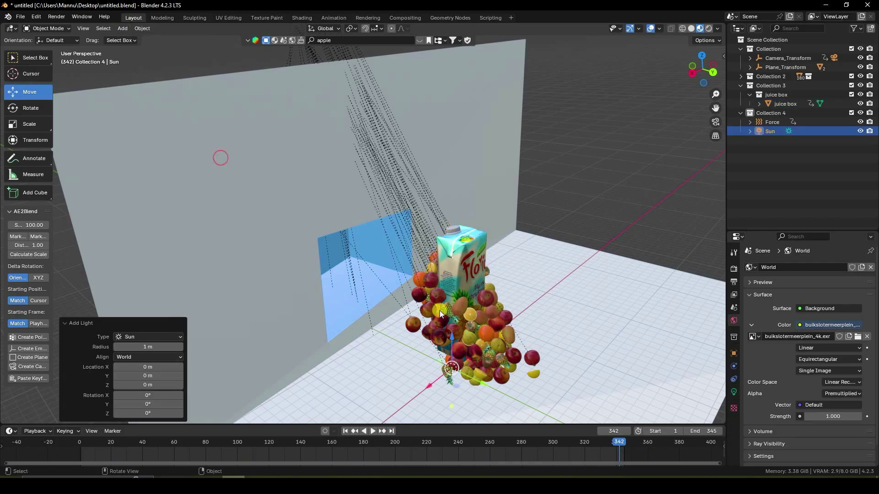
key("g")
key("z")
left_click(482, 101)
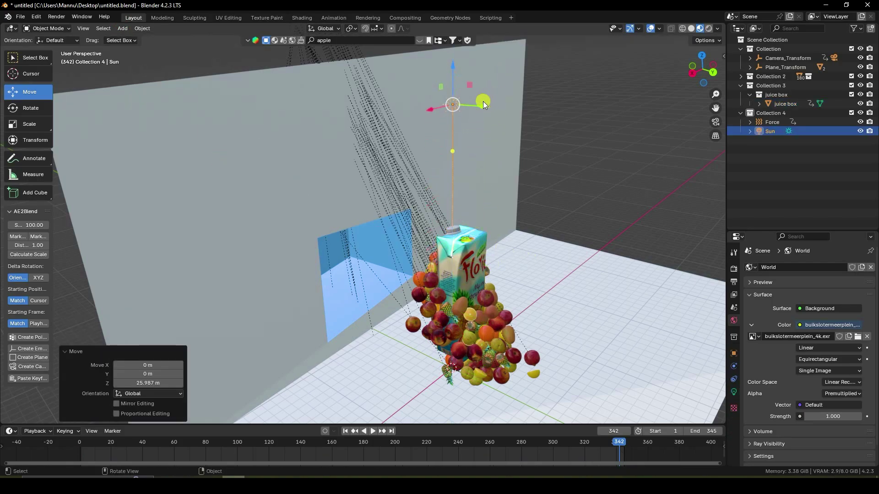
key("g")
key("y")
left_click(553, 124)
Rotate the Sun light about -19° around the X axis and set its angle to 20°
left_click(21, 108)
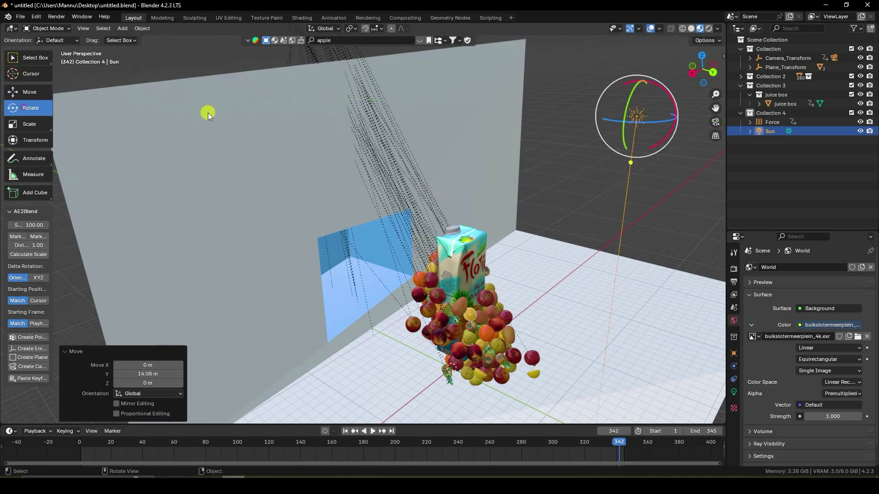
left_click_drag(665, 93, 671, 101)
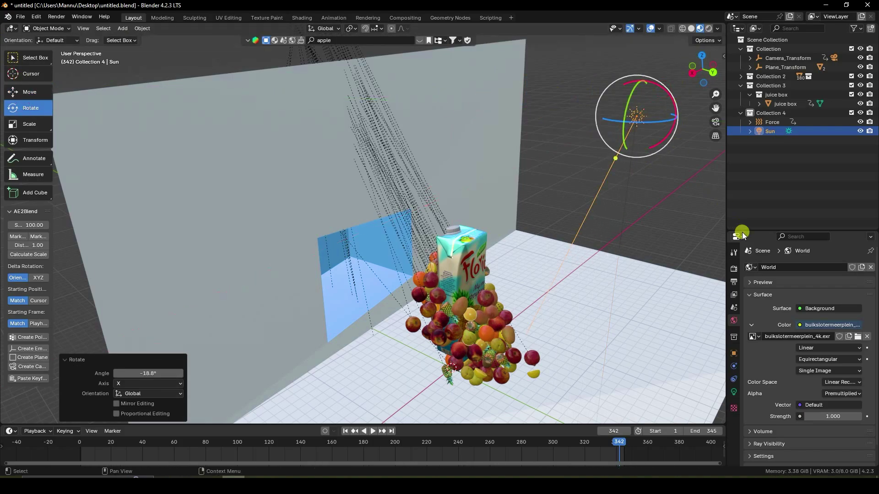
left_click(734, 392)
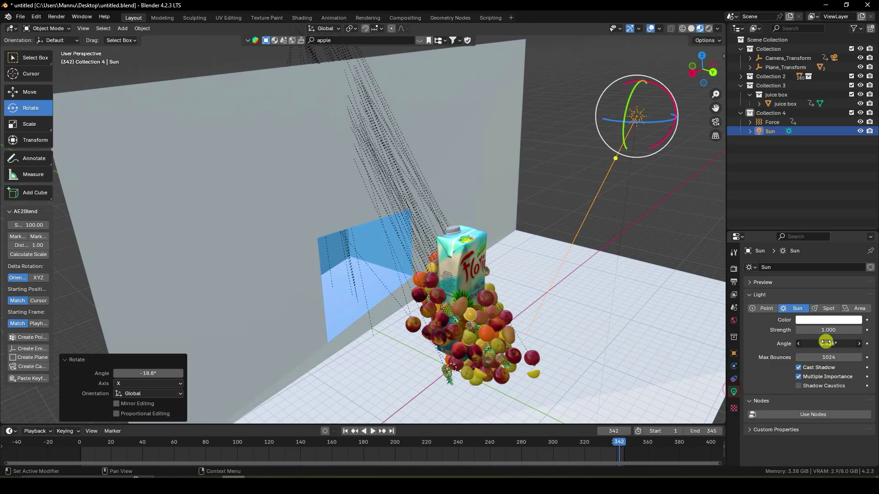
key("Return")
Render a test image of frame 259 from the camera, then close the render window
key("KP_0")
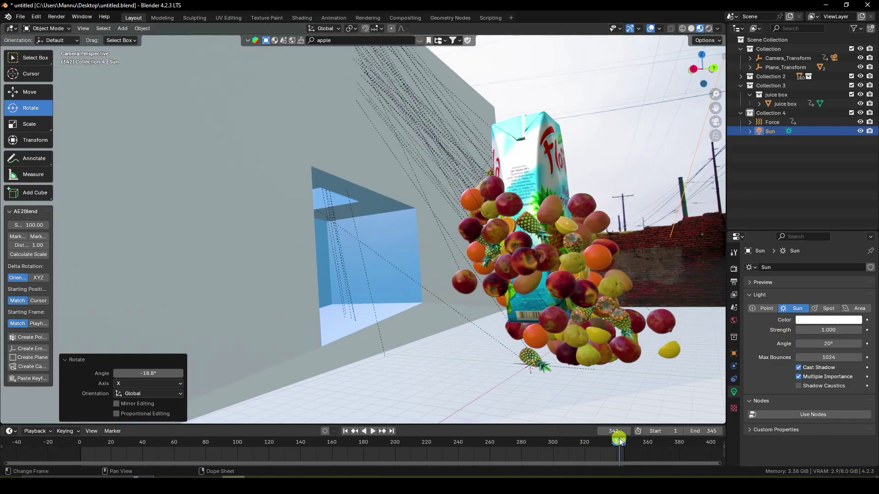
left_click_drag(618, 441, 488, 436)
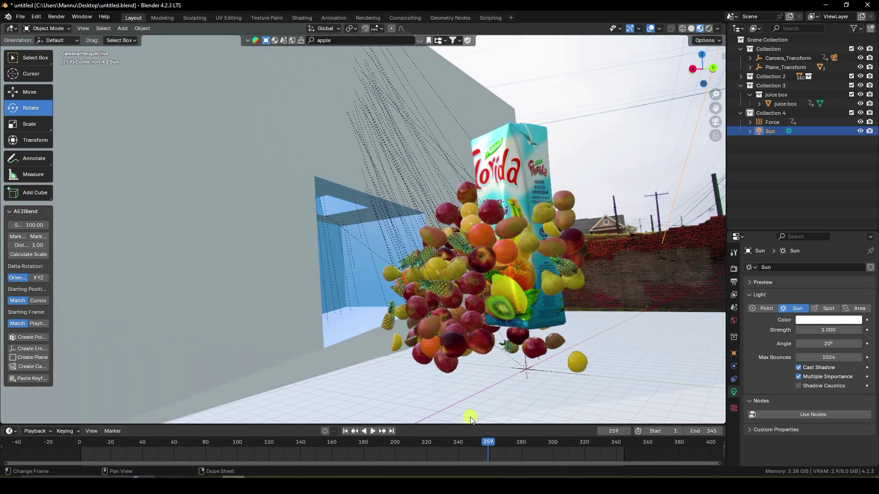
left_click(52, 19)
left_click(67, 26)
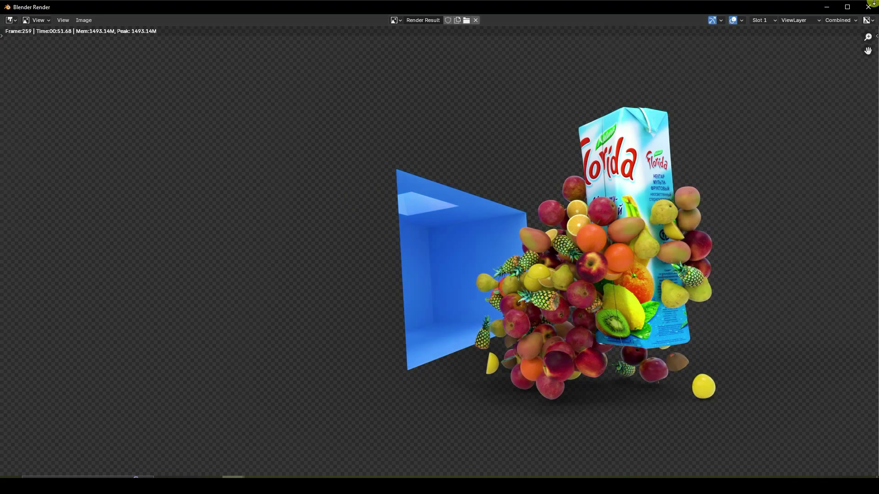
left_click(871, 4)
Enable compositing nodes and insert an Alpha Over node between Render Layers and Composite, with the render in its second image input
left_click(405, 18)
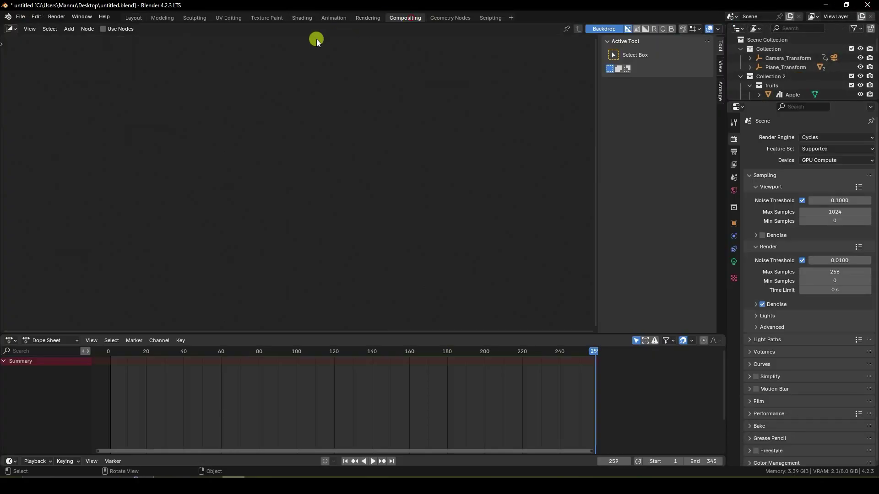
left_click(101, 31)
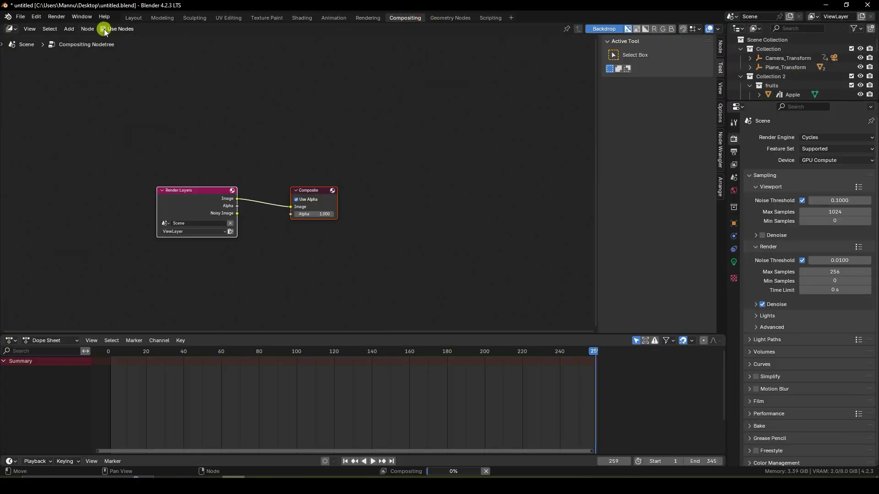
key("shift+a")
left_click(314, 141)
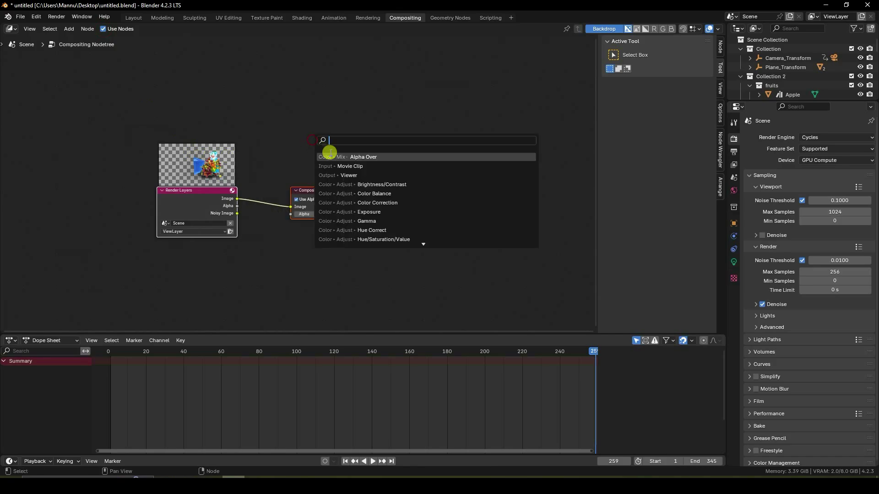
left_click(373, 157)
left_click(272, 179)
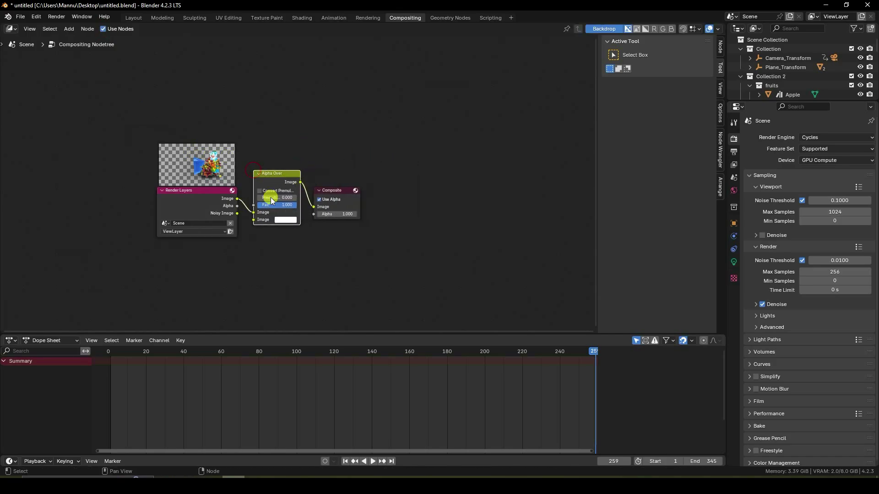
Add a Movie Clip node, load the teal-wall mural video from the Desktop, and connect its image to Alpha Over's first image input
key("shift+a")
left_click(284, 146)
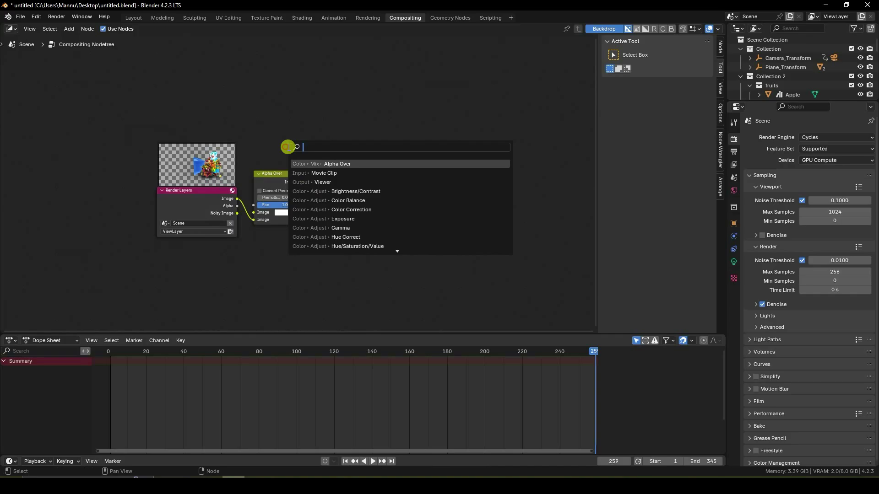
left_click(344, 173)
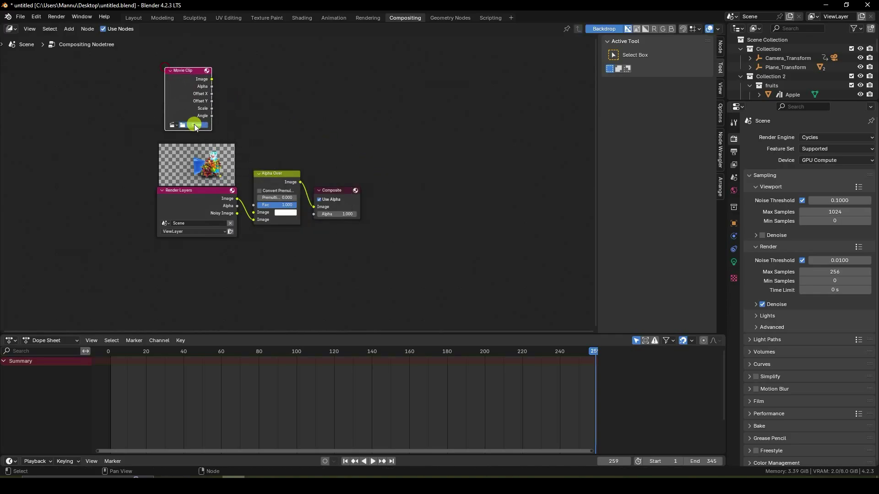
left_click(196, 126)
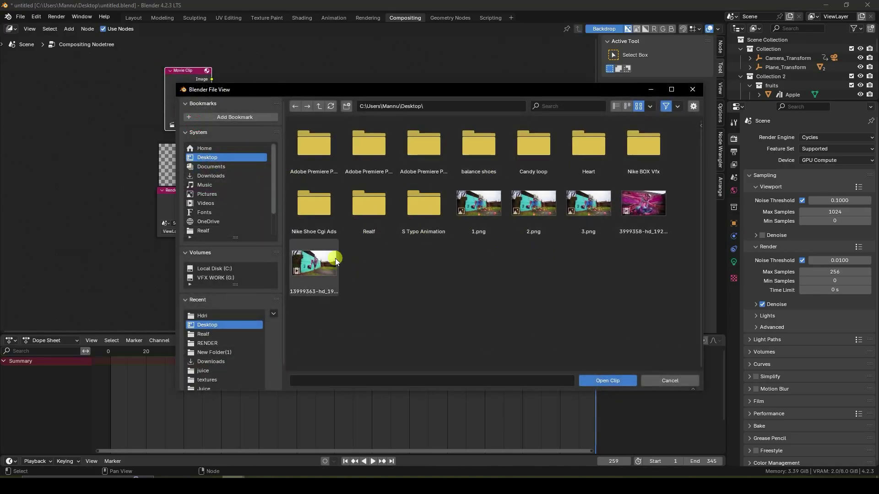
double_click(314, 262)
scroll(257, 137, "up", 2)
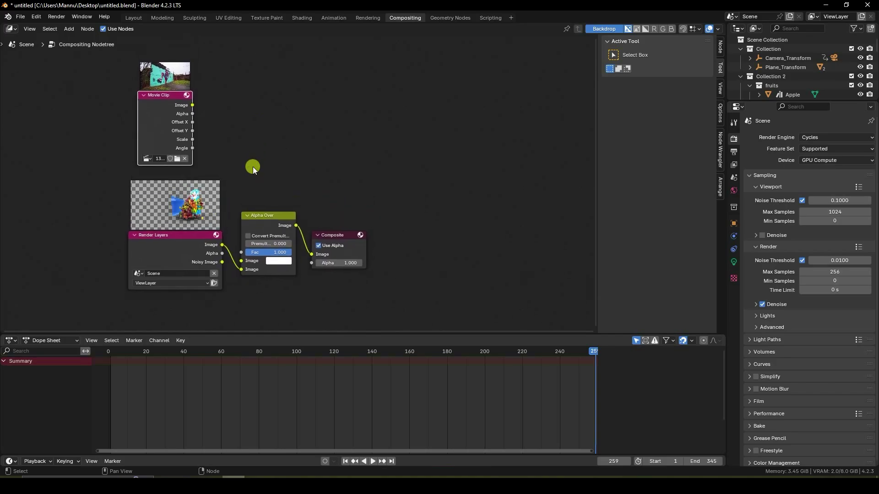
left_click_drag(175, 91, 232, 273)
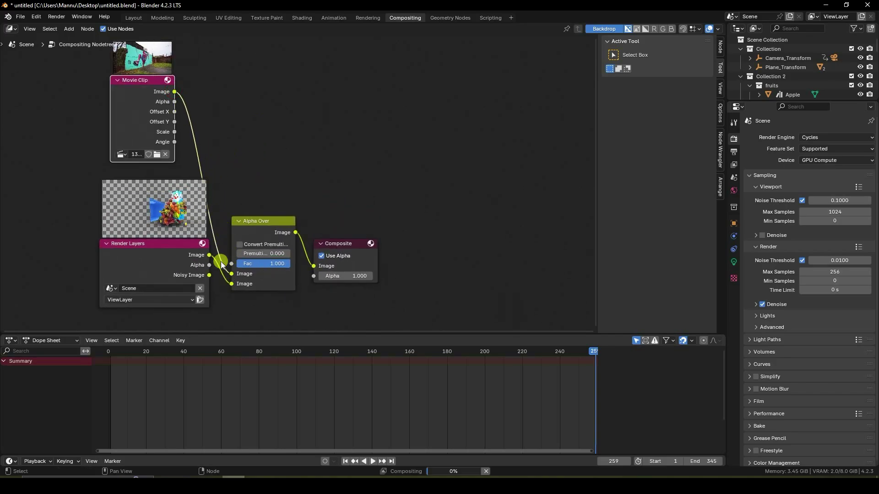
Spread out the compositing nodes and add a Viewer node fed by Alpha Over's image output to preview the composite
left_click_drag(146, 243, 95, 249)
key("shift+a")
left_click(262, 177)
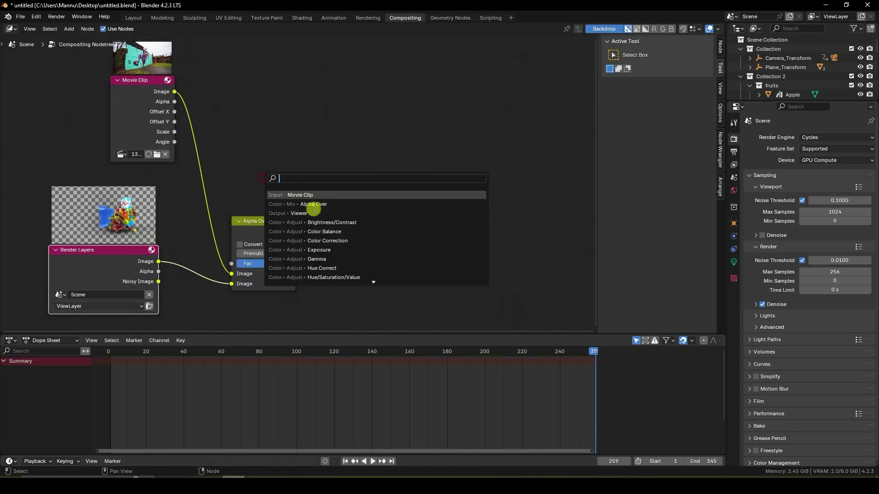
left_click(313, 213)
left_click(315, 292)
left_click_drag(342, 244, 364, 211)
left_click_drag(288, 221, 281, 203)
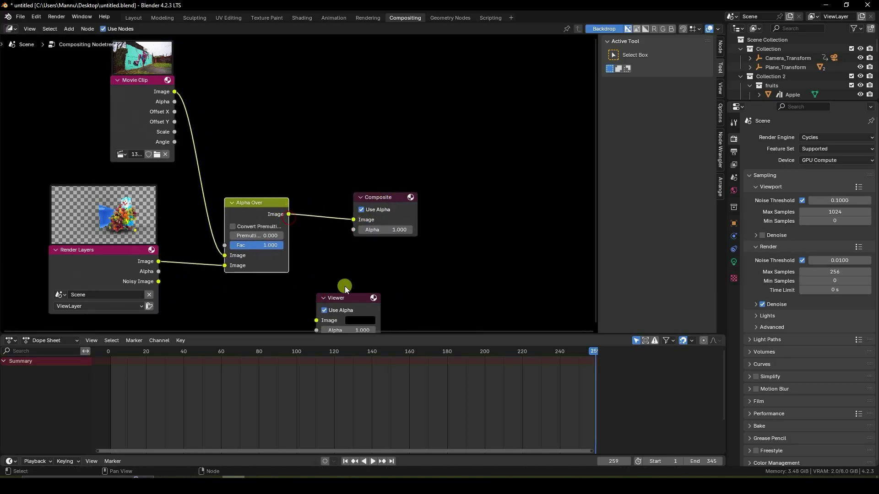
left_click_drag(351, 296, 360, 262)
left_click_drag(289, 215, 325, 285)
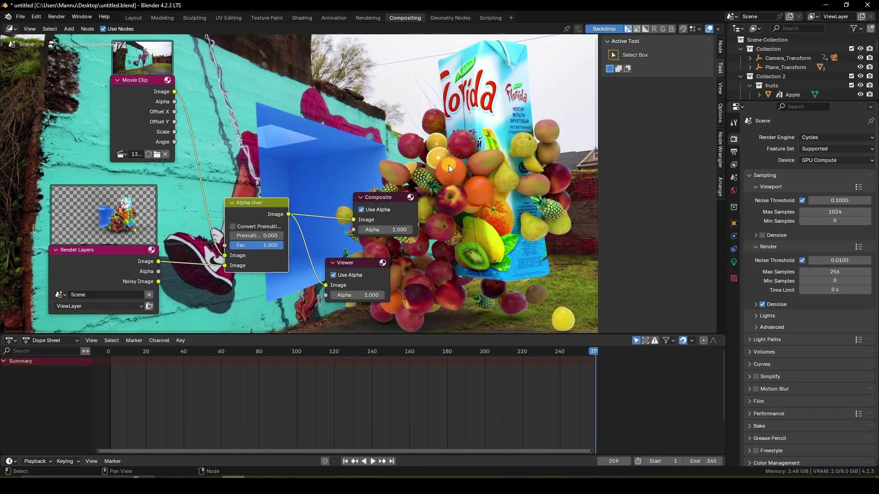
key("v")
key("v")
key("v")
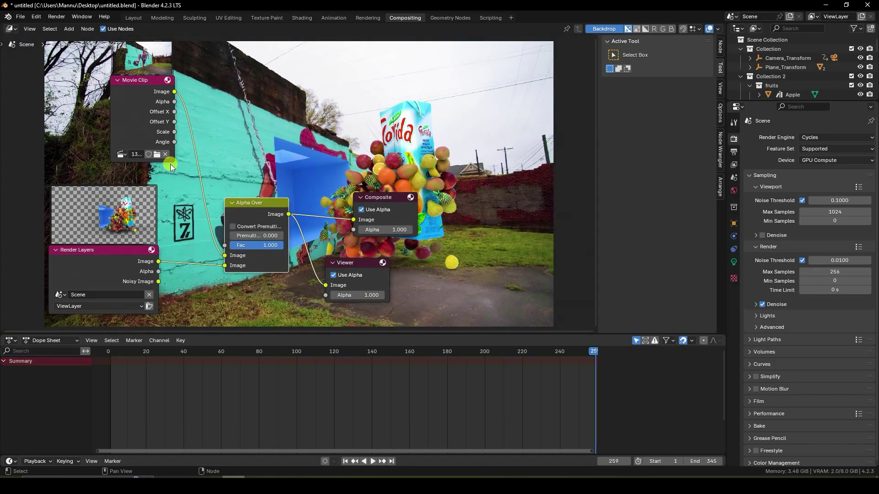
Set the render output path to a new Desktop folder named New Folder, with 1 as the file name
left_click(132, 18)
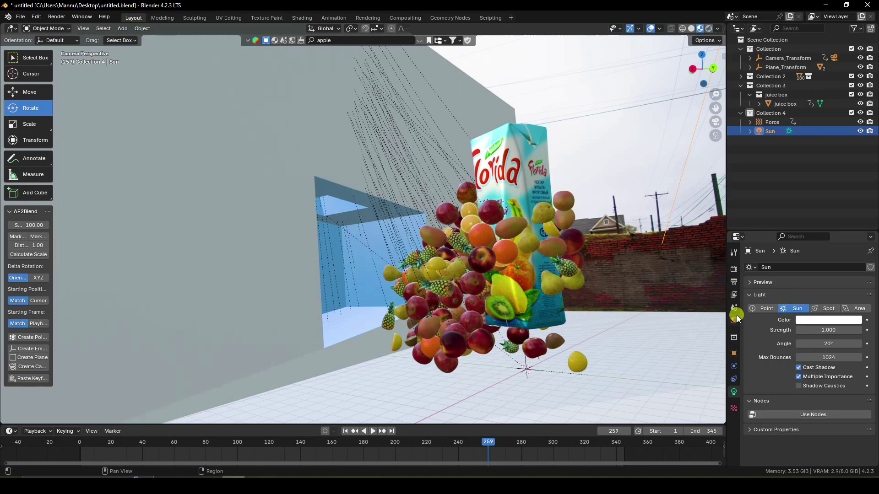
left_click(734, 282)
scroll(778, 366, "down", 5)
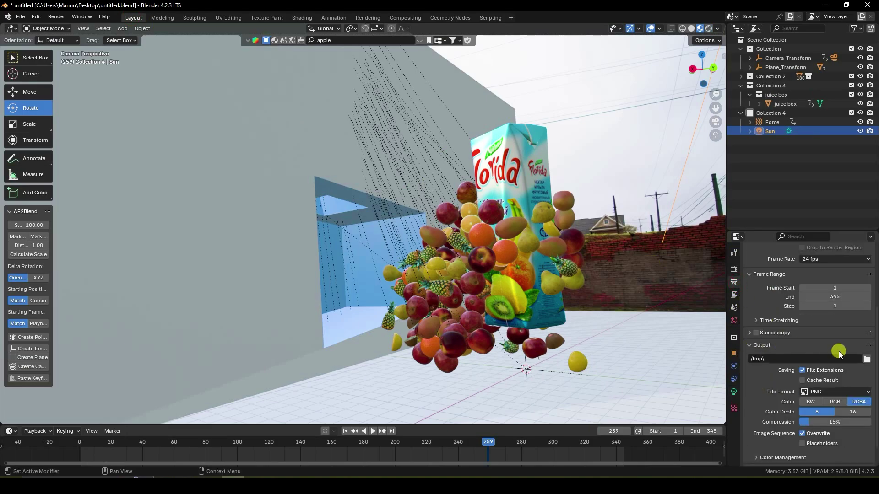
left_click(866, 359)
left_click(206, 157)
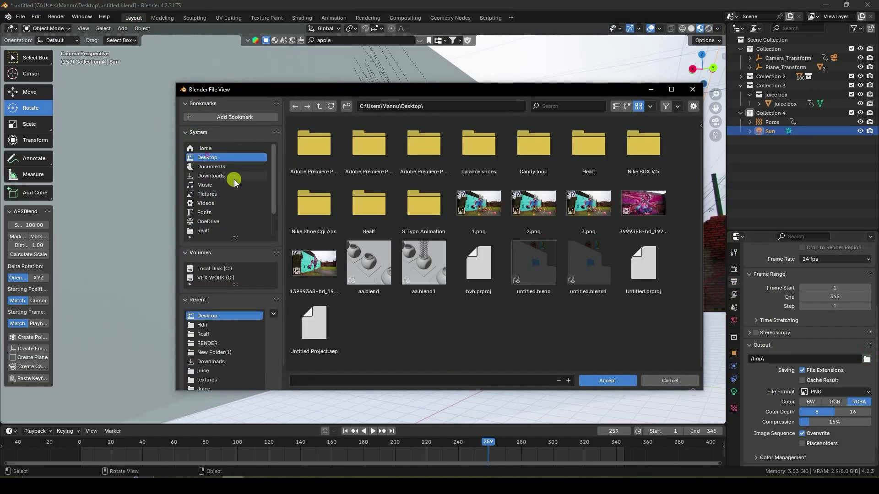
right_click(534, 336)
left_click(498, 329)
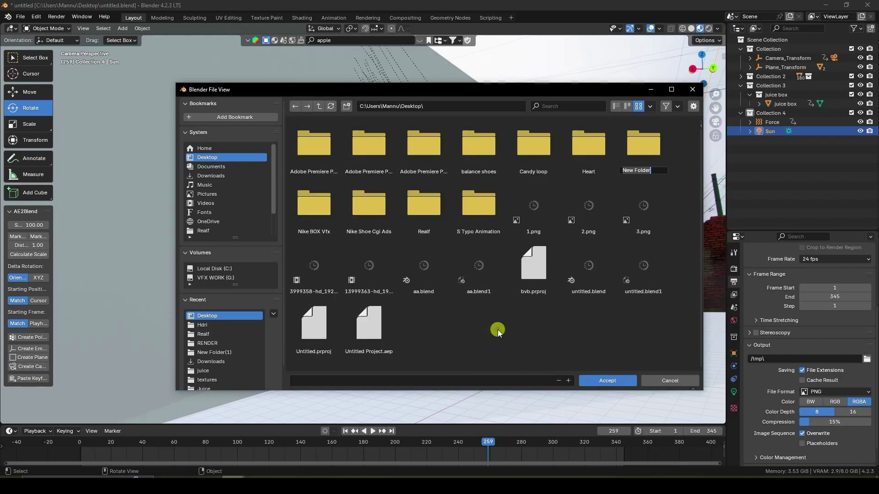
left_click(467, 379)
type("1")
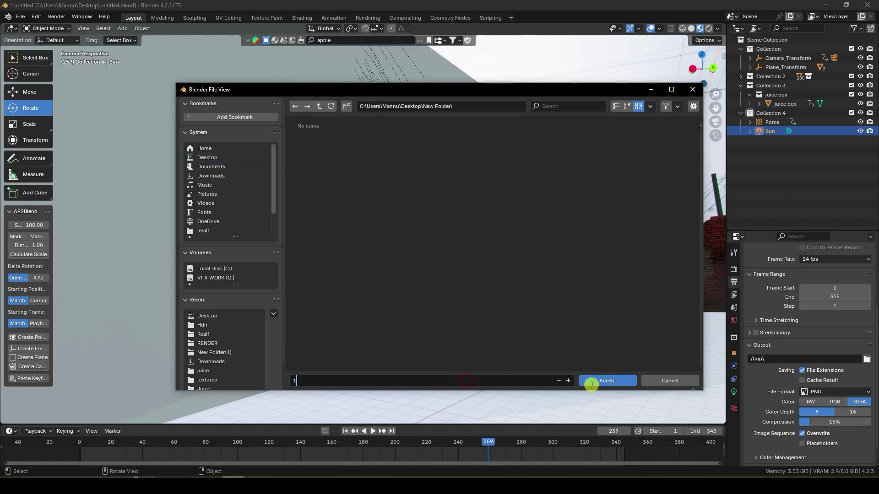
left_click(594, 382)
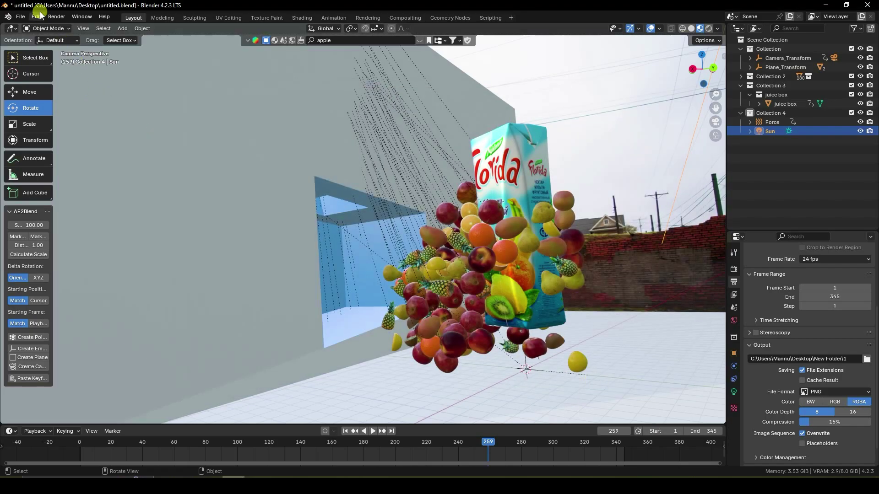
Return to frame 1 and start rendering the full animation
left_click(349, 432)
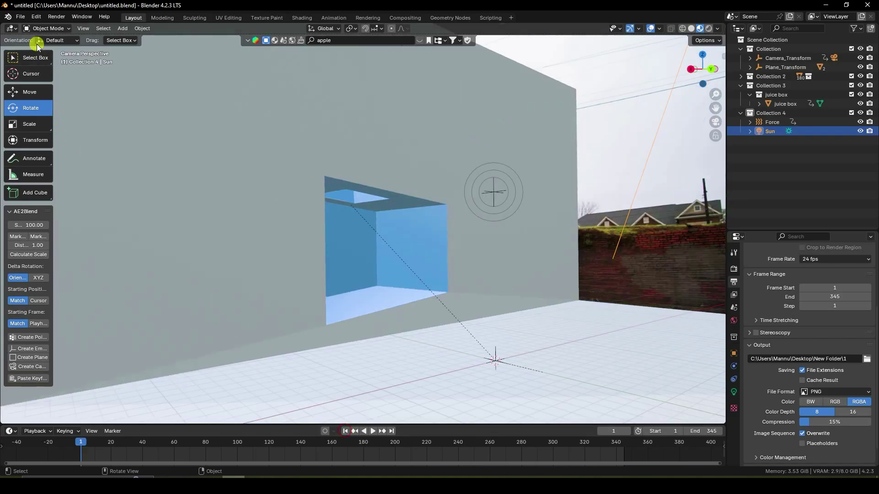
left_click(56, 17)
left_click(81, 35)
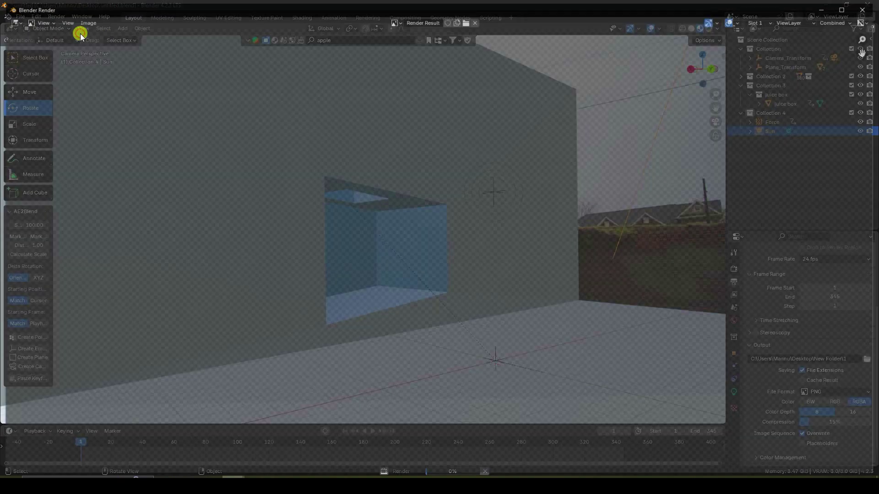